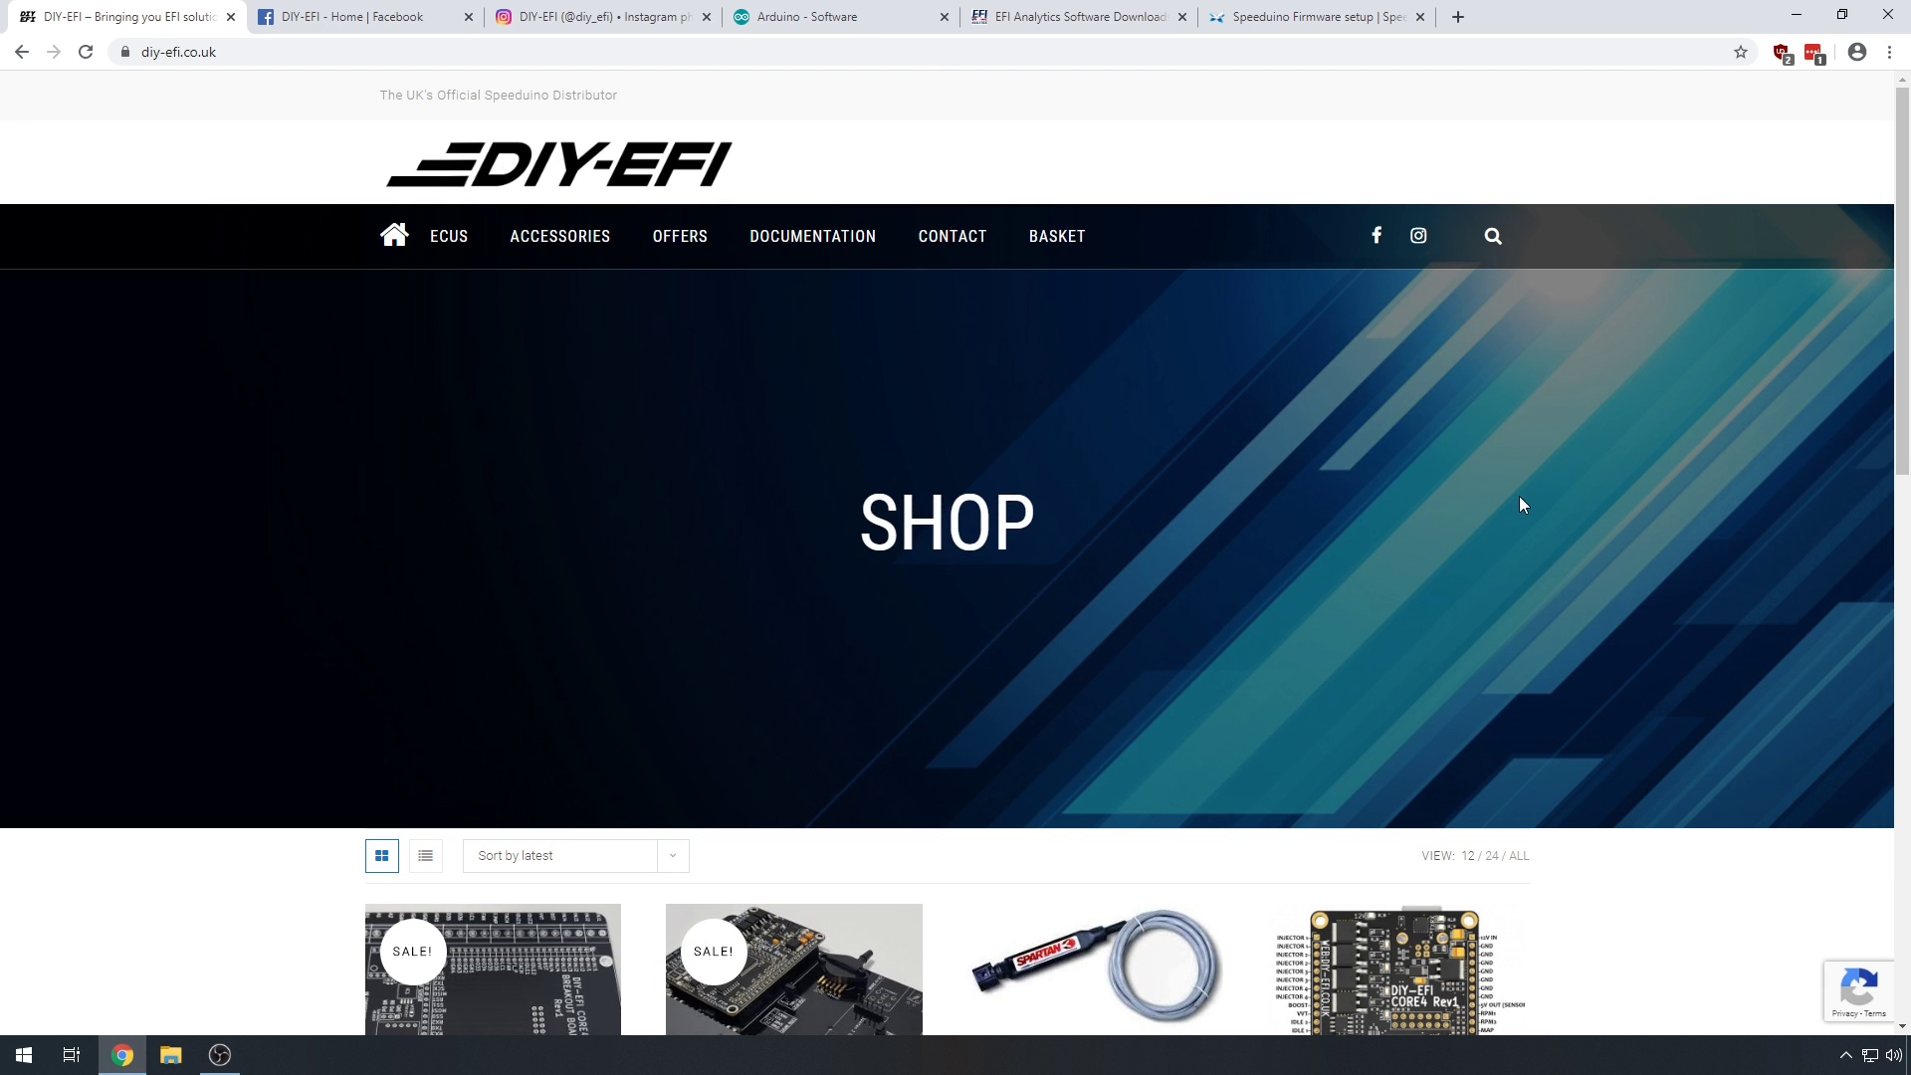
- Scroll through the diy-efi.co.uk shop site and then the DIY-EFI Facebook page
{"action": "scroll", "coordinate": [1526, 504], "scroll_direction": "down", "scroll_amount": 6}
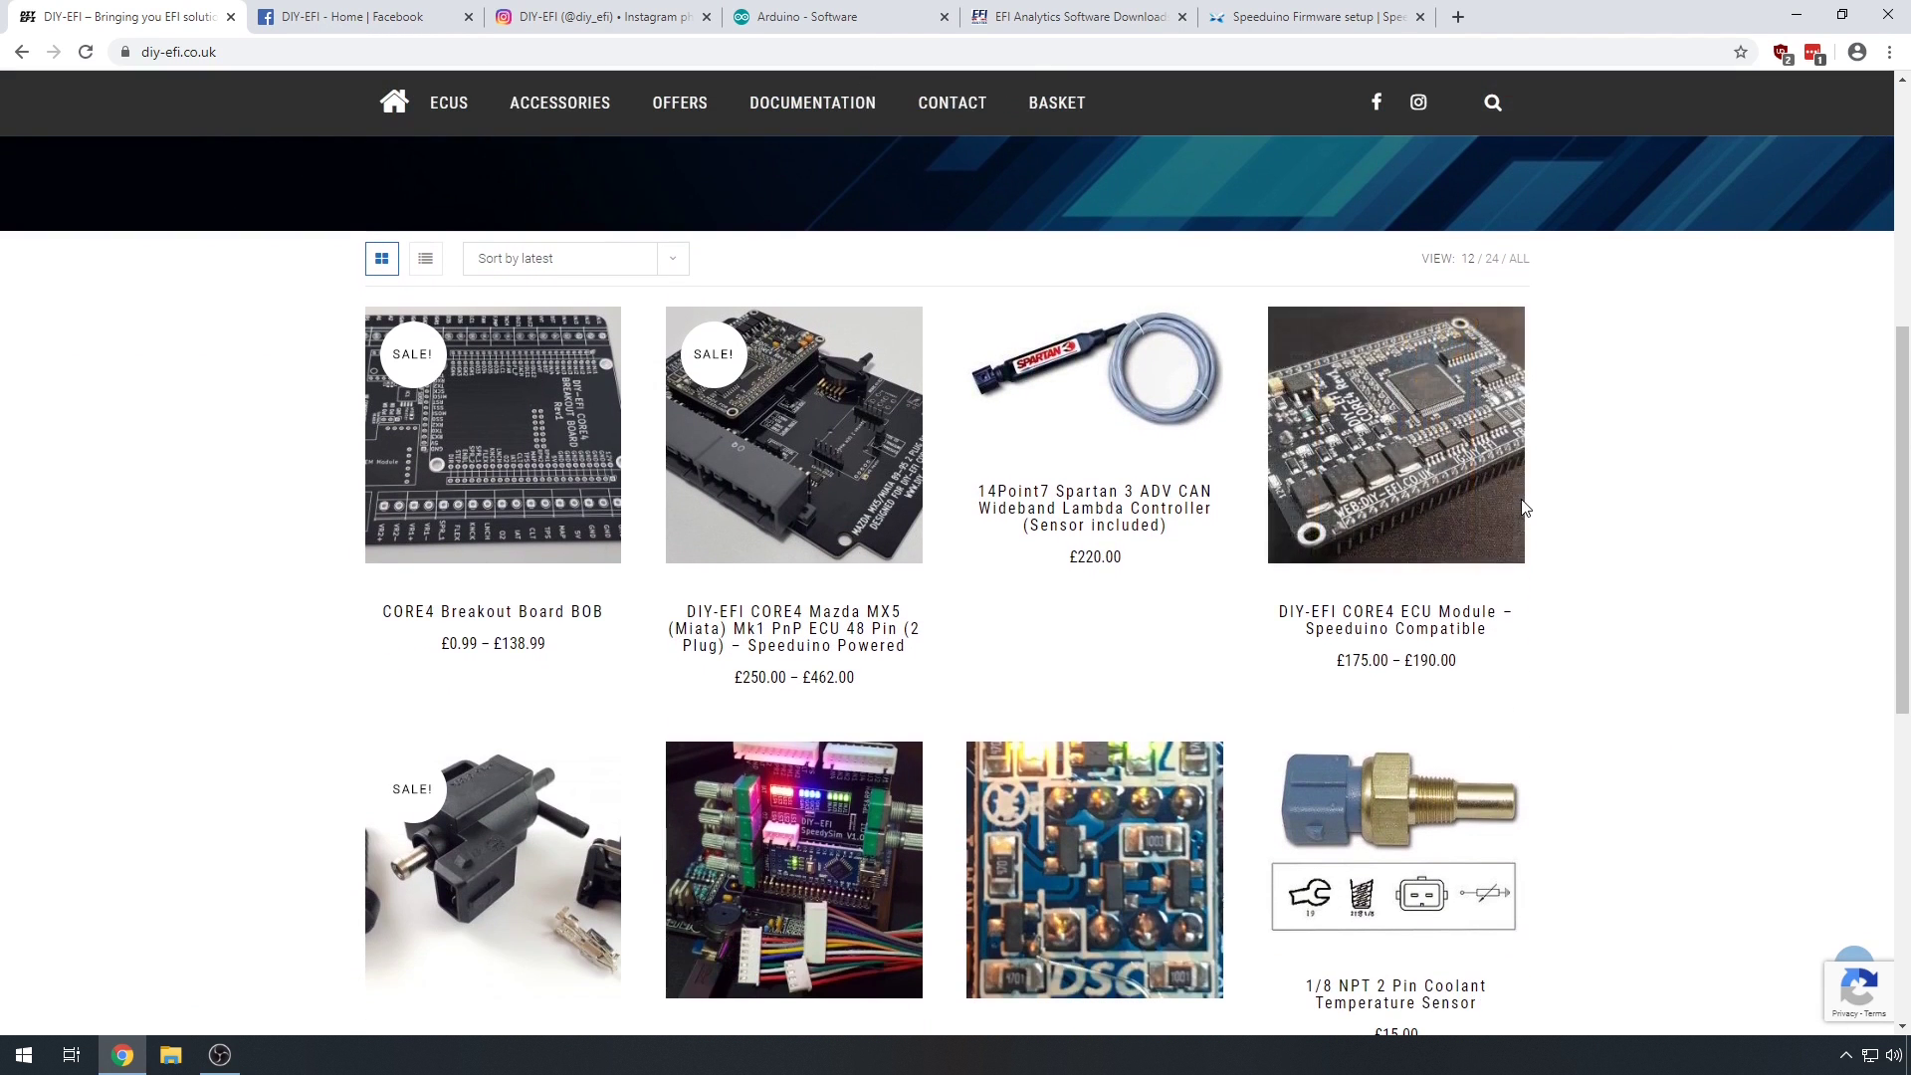
{"action": "scroll", "coordinate": [1526, 508], "scroll_direction": "down", "scroll_amount": 6}
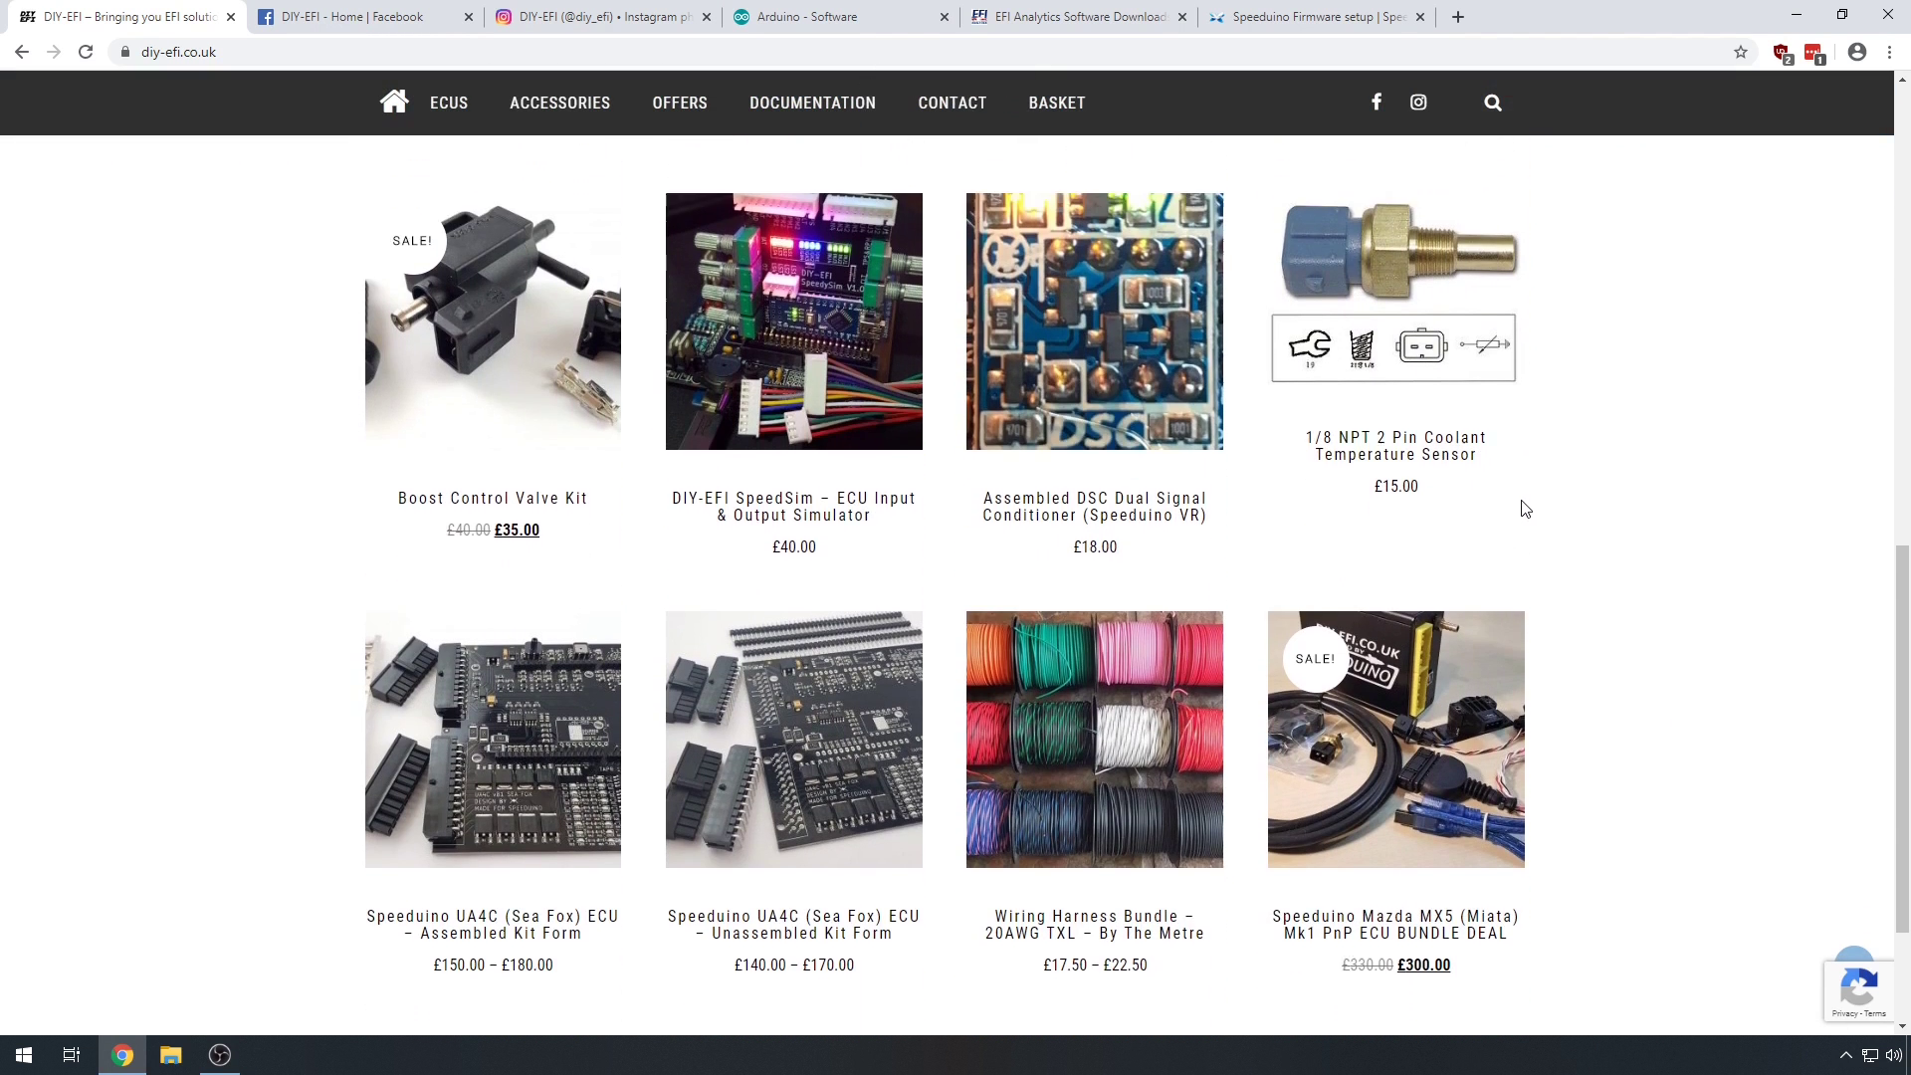
{"action": "left_click", "coordinate": [377, 20]}
{"action": "scroll", "coordinate": [588, 234], "scroll_direction": "down", "scroll_amount": 7}
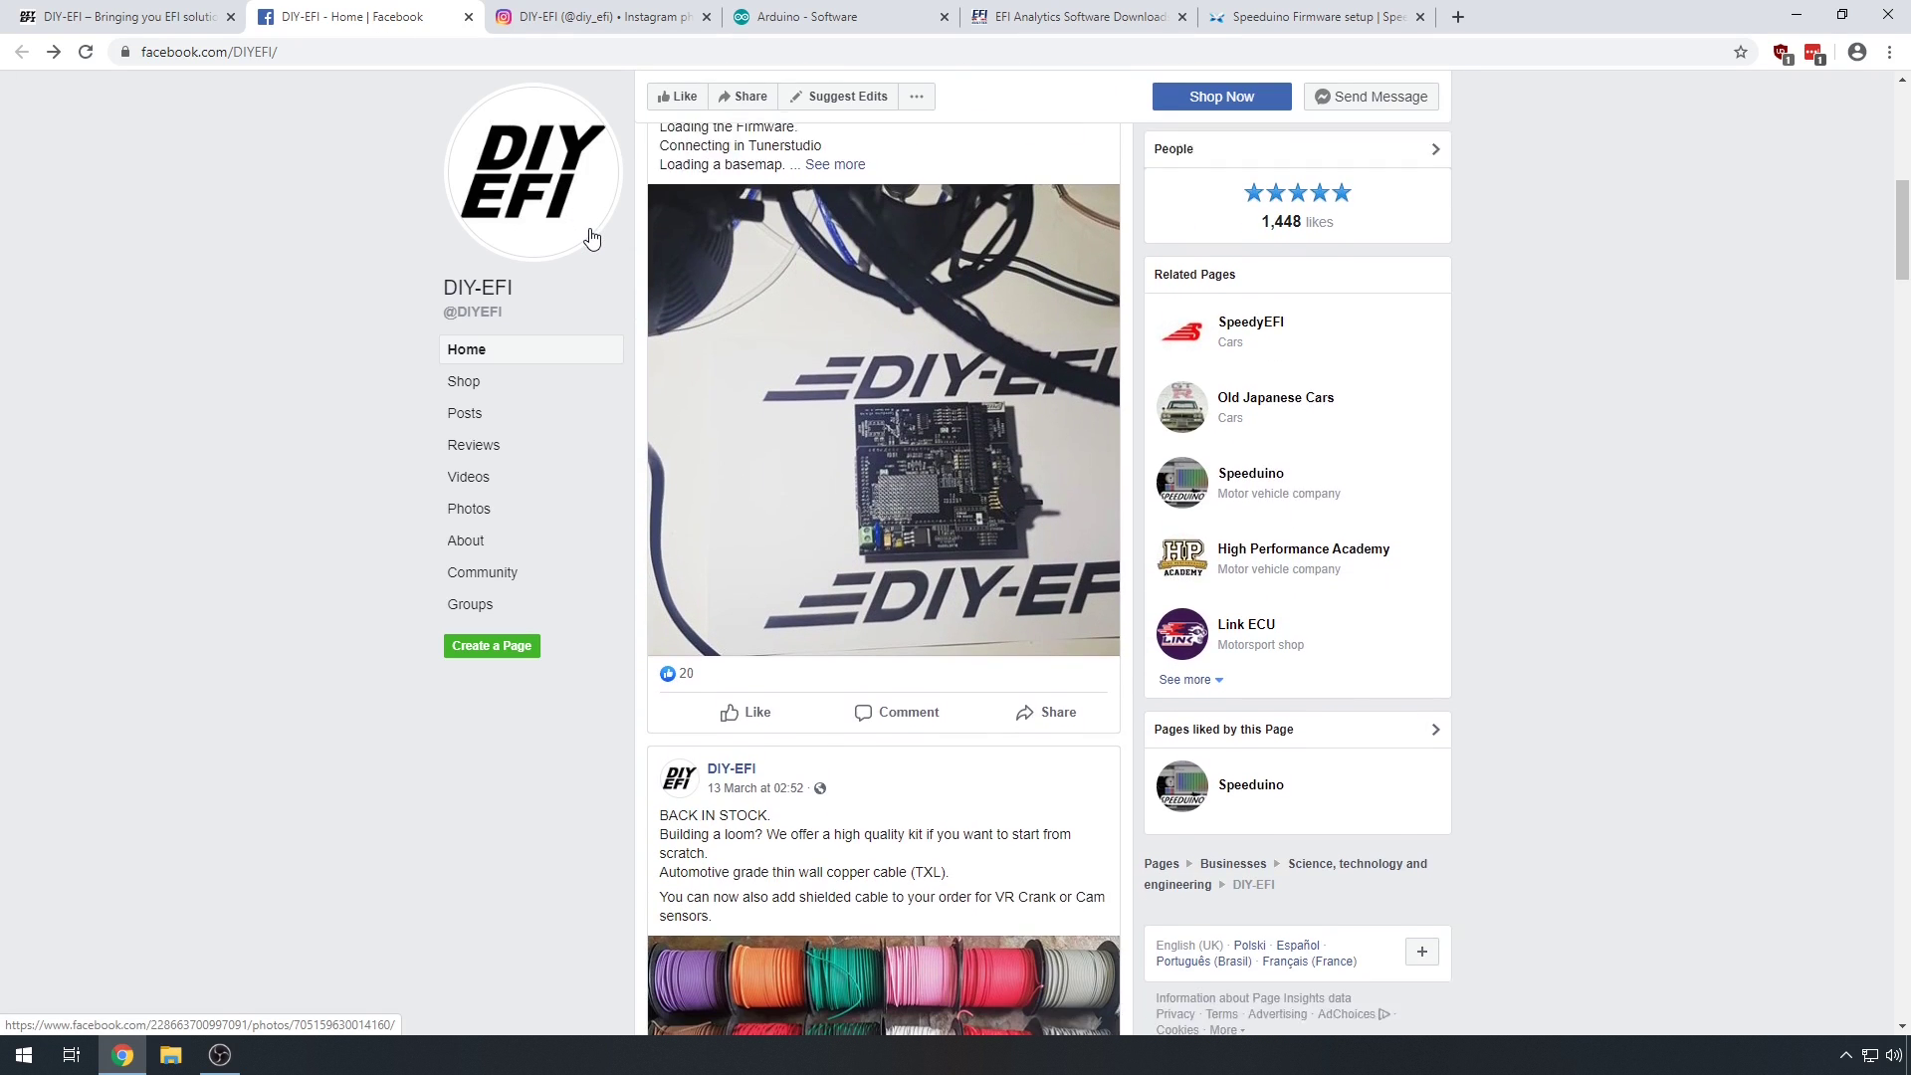
{"action": "scroll", "coordinate": [591, 237], "scroll_direction": "down", "scroll_amount": 14}
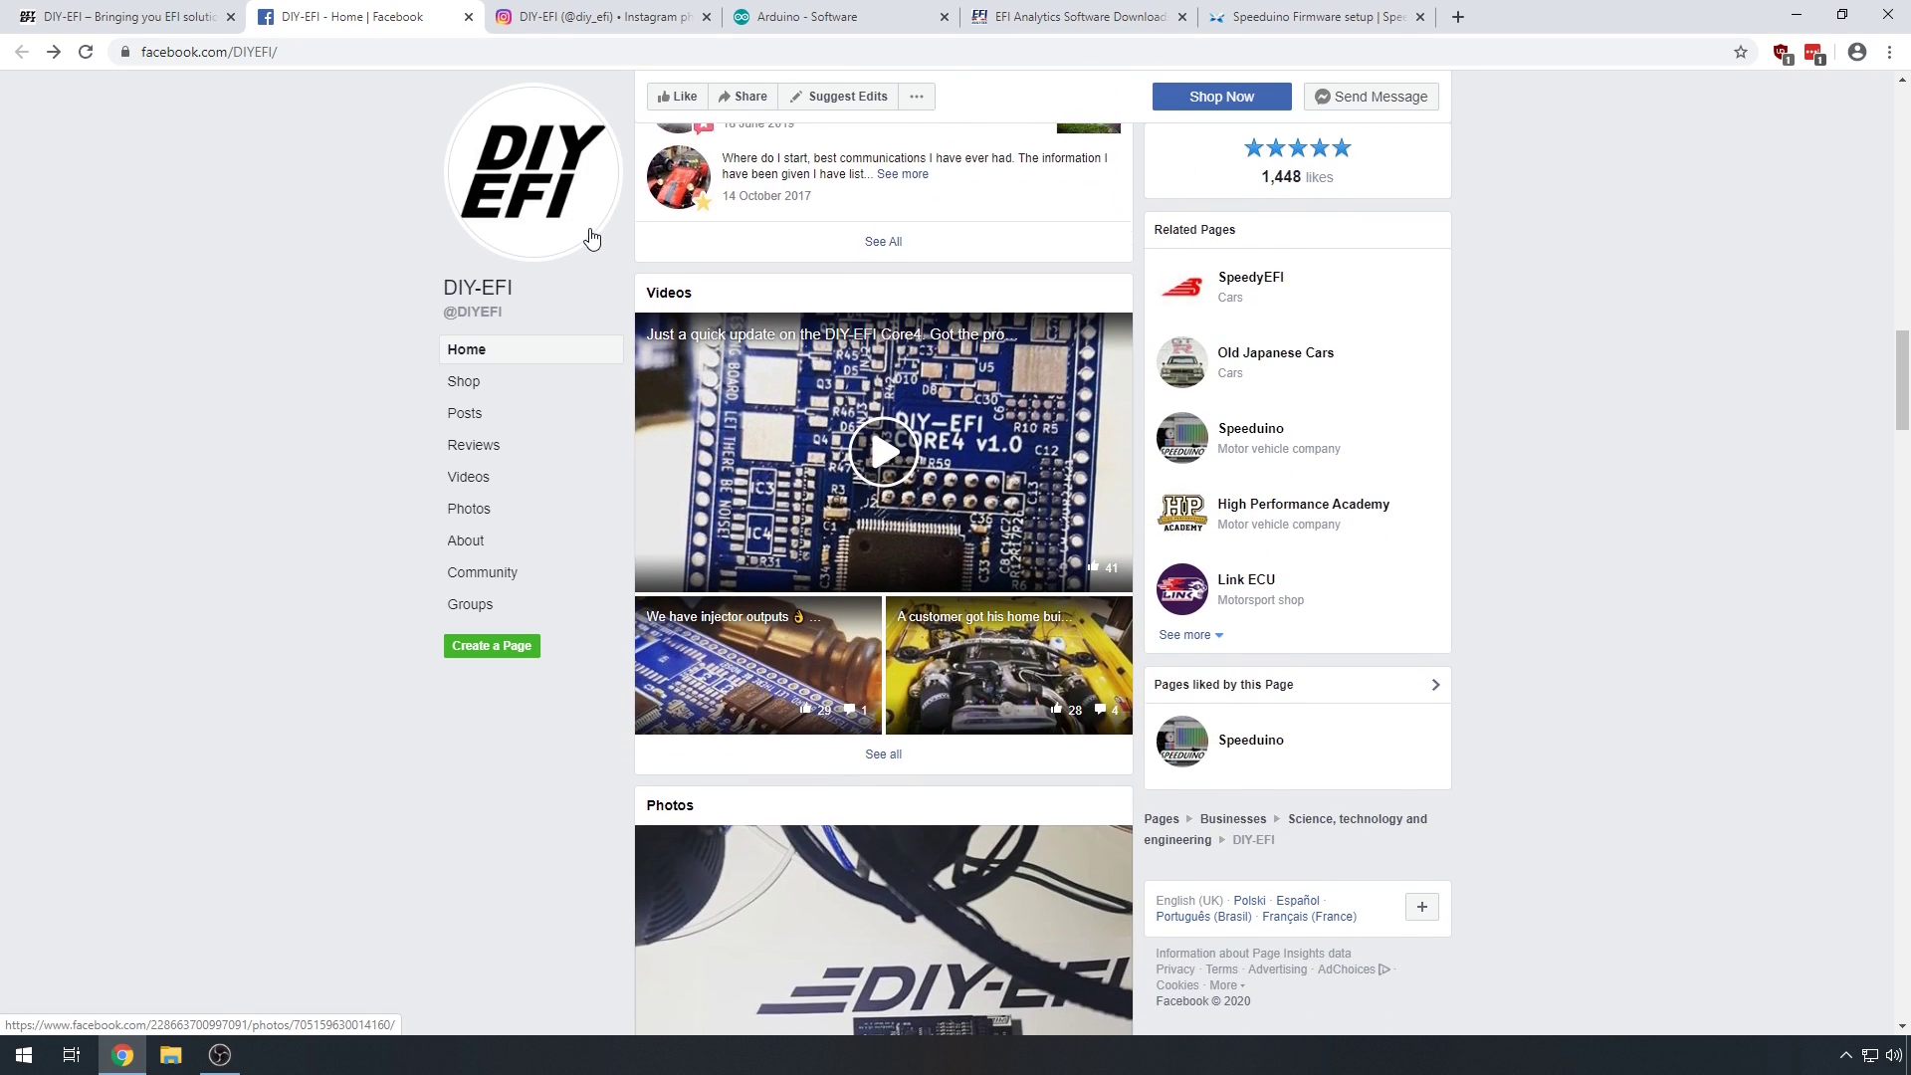
{"action": "scroll", "coordinate": [591, 236], "scroll_direction": "down", "scroll_amount": 13}
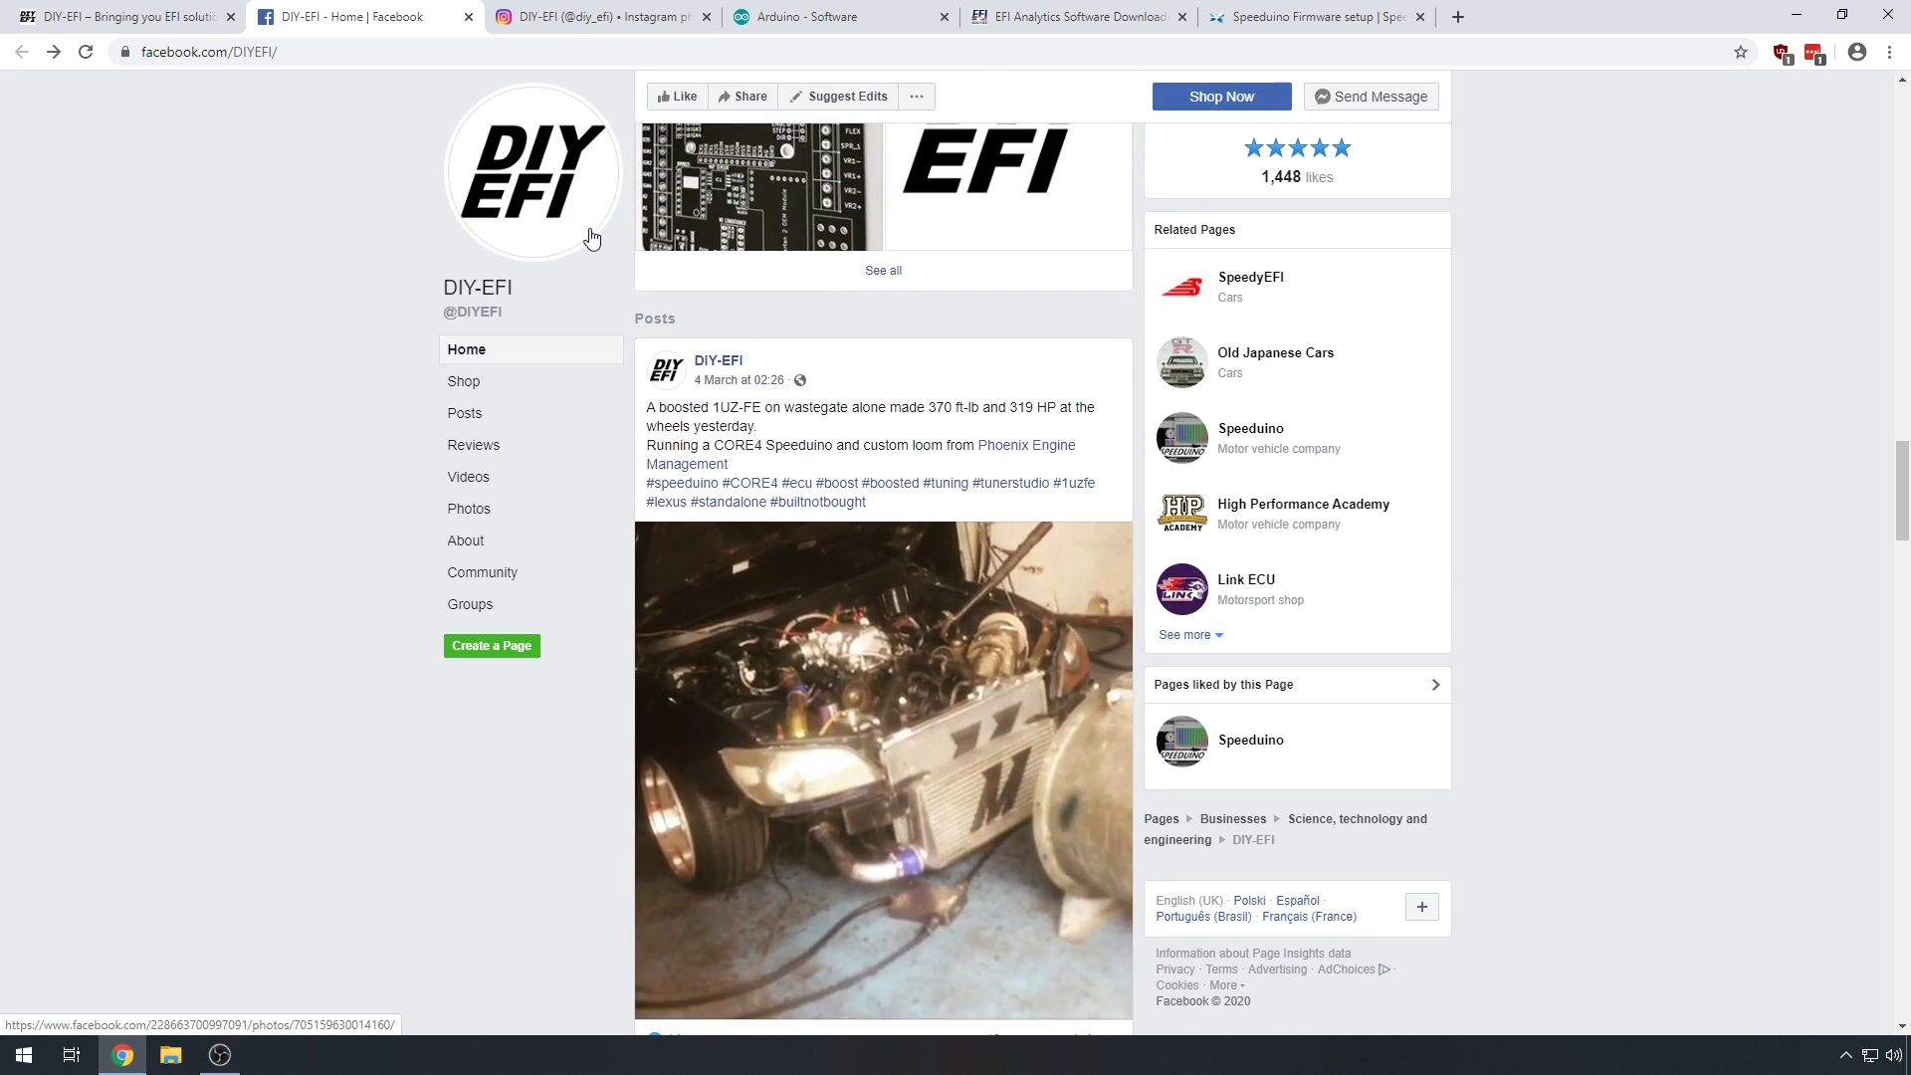
{"action": "scroll", "coordinate": [592, 237], "scroll_direction": "down", "scroll_amount": 4}
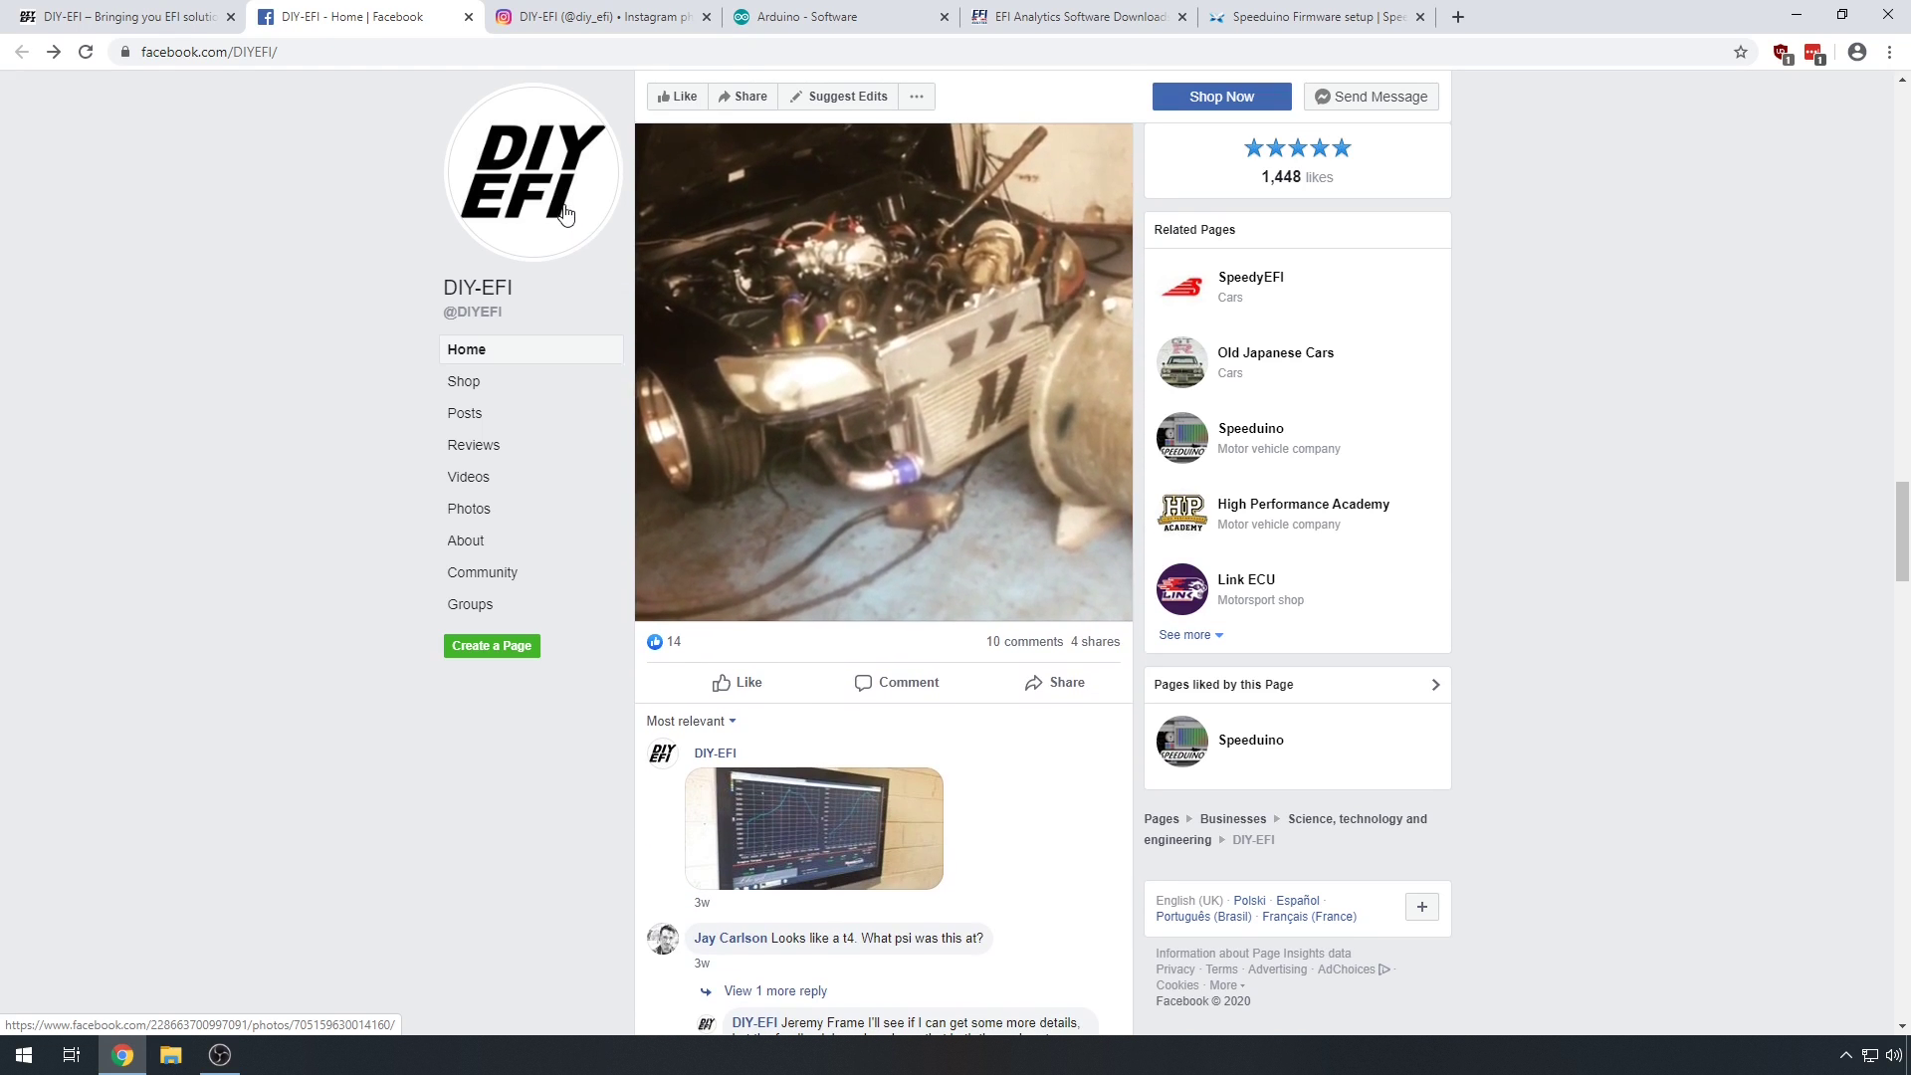
- Browse the DIY-EFI Instagram profile's grid of ECU and board photos
{"action": "left_click", "coordinate": [619, 22]}
{"action": "scroll", "coordinate": [686, 246], "scroll_direction": "down", "scroll_amount": 10}
{"action": "scroll", "coordinate": [692, 252], "scroll_direction": "down", "scroll_amount": 5}
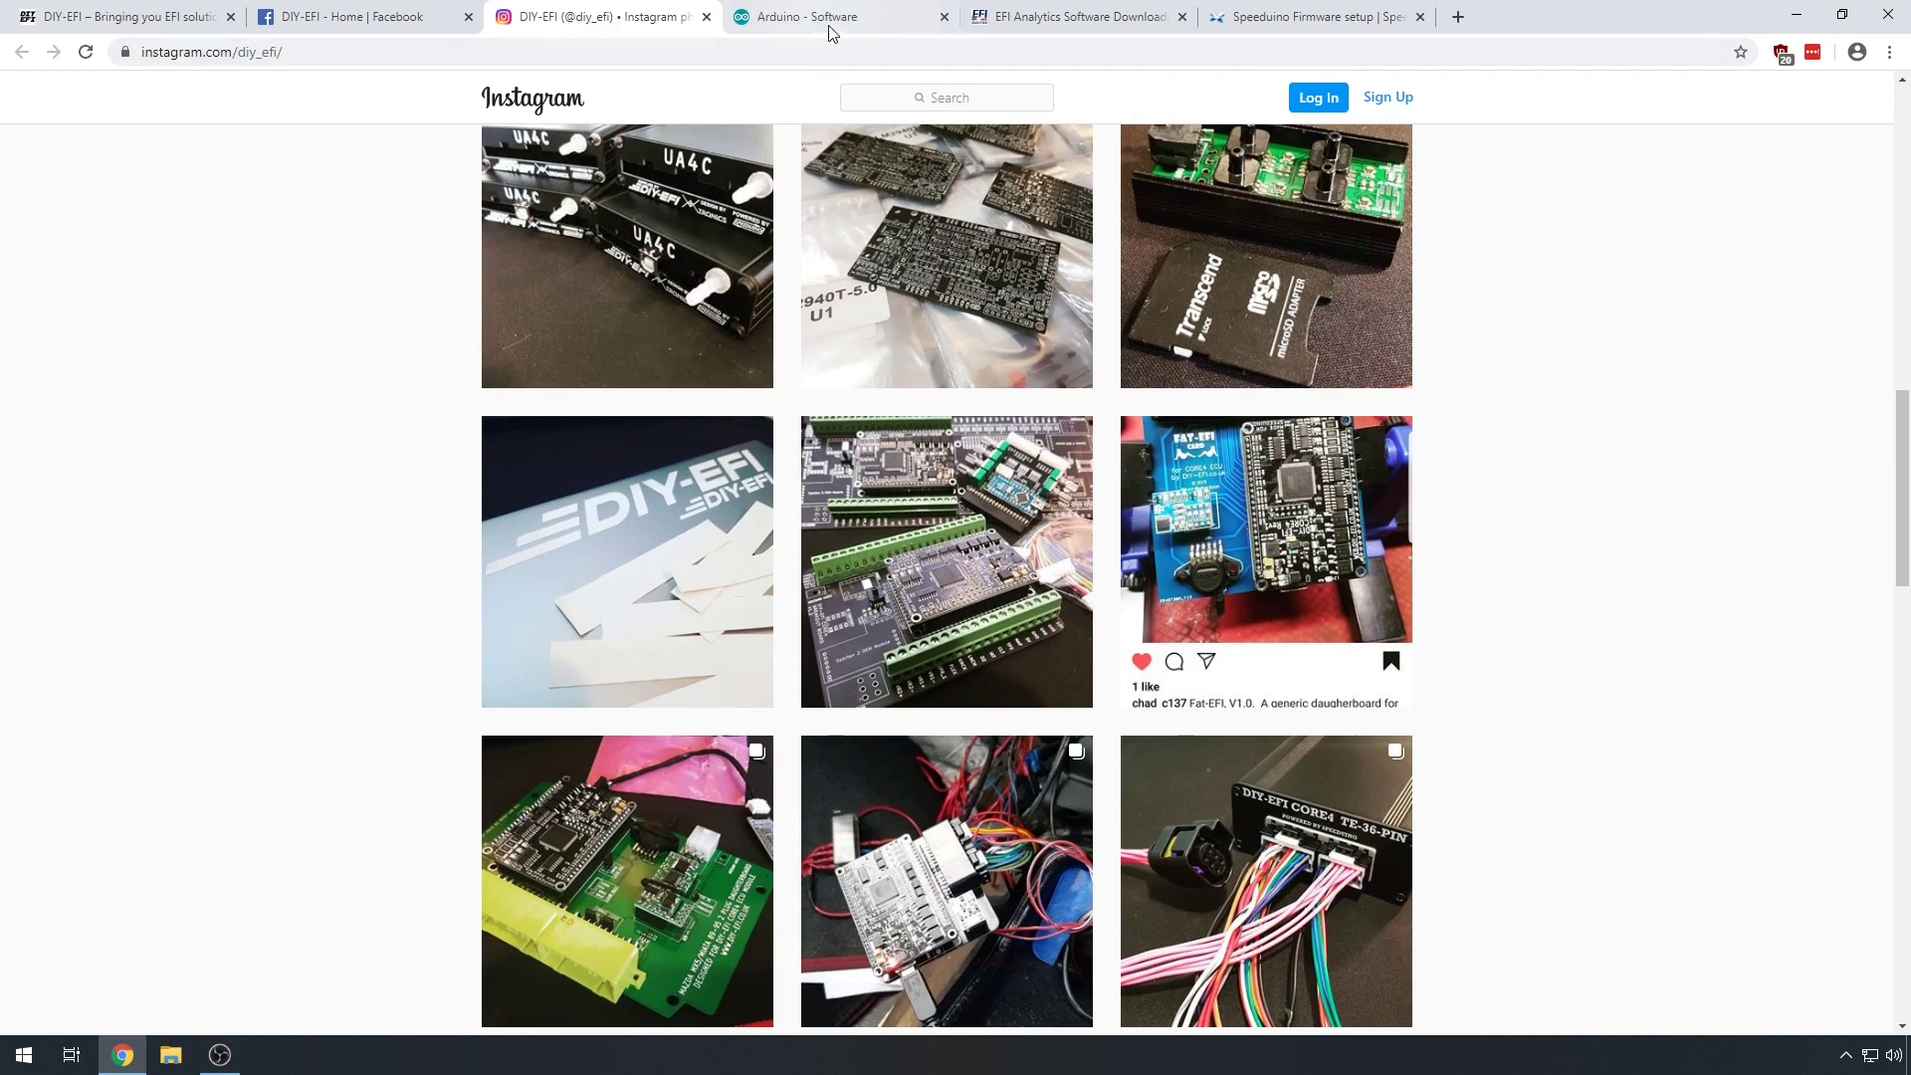
- Download the Arduino 1.8.12 Windows installer from arduino.cc without contributing
{"action": "left_click", "coordinate": [835, 22]}
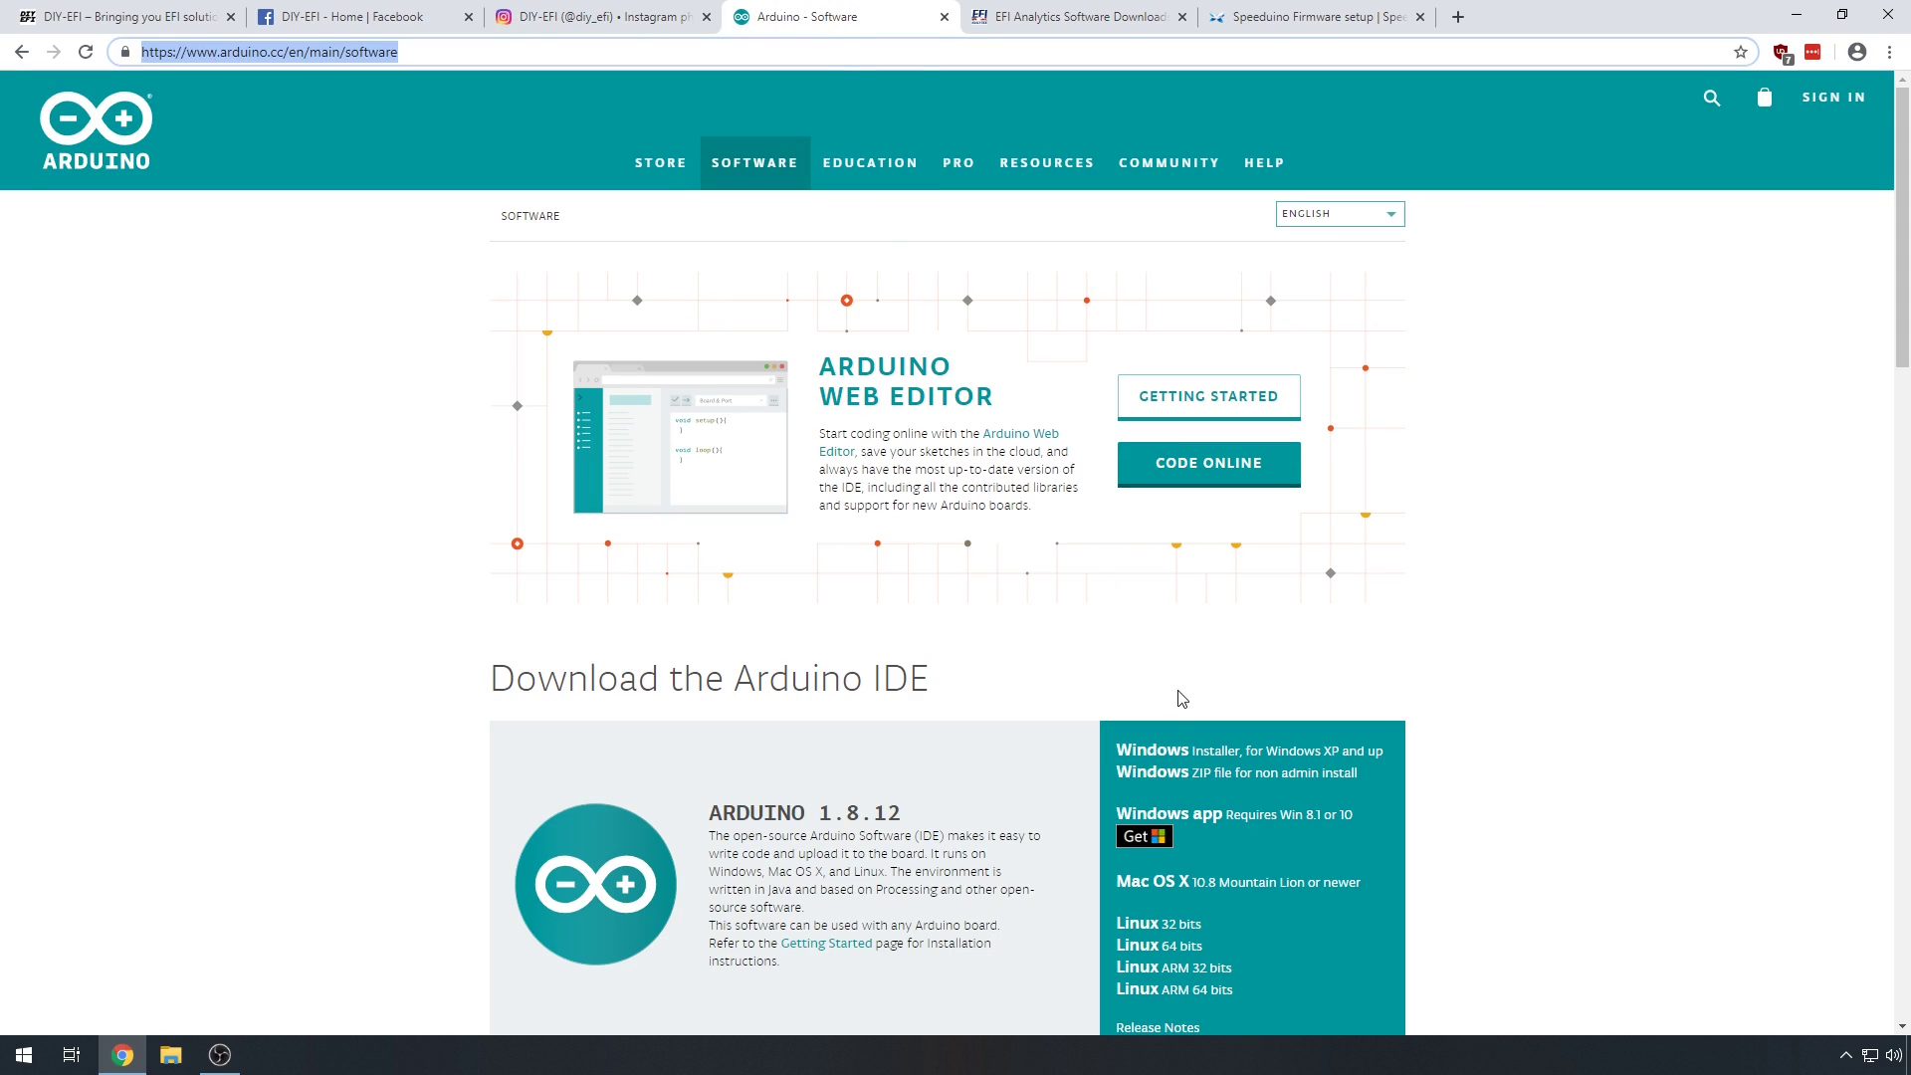
{"action": "left_click", "coordinate": [1266, 756]}
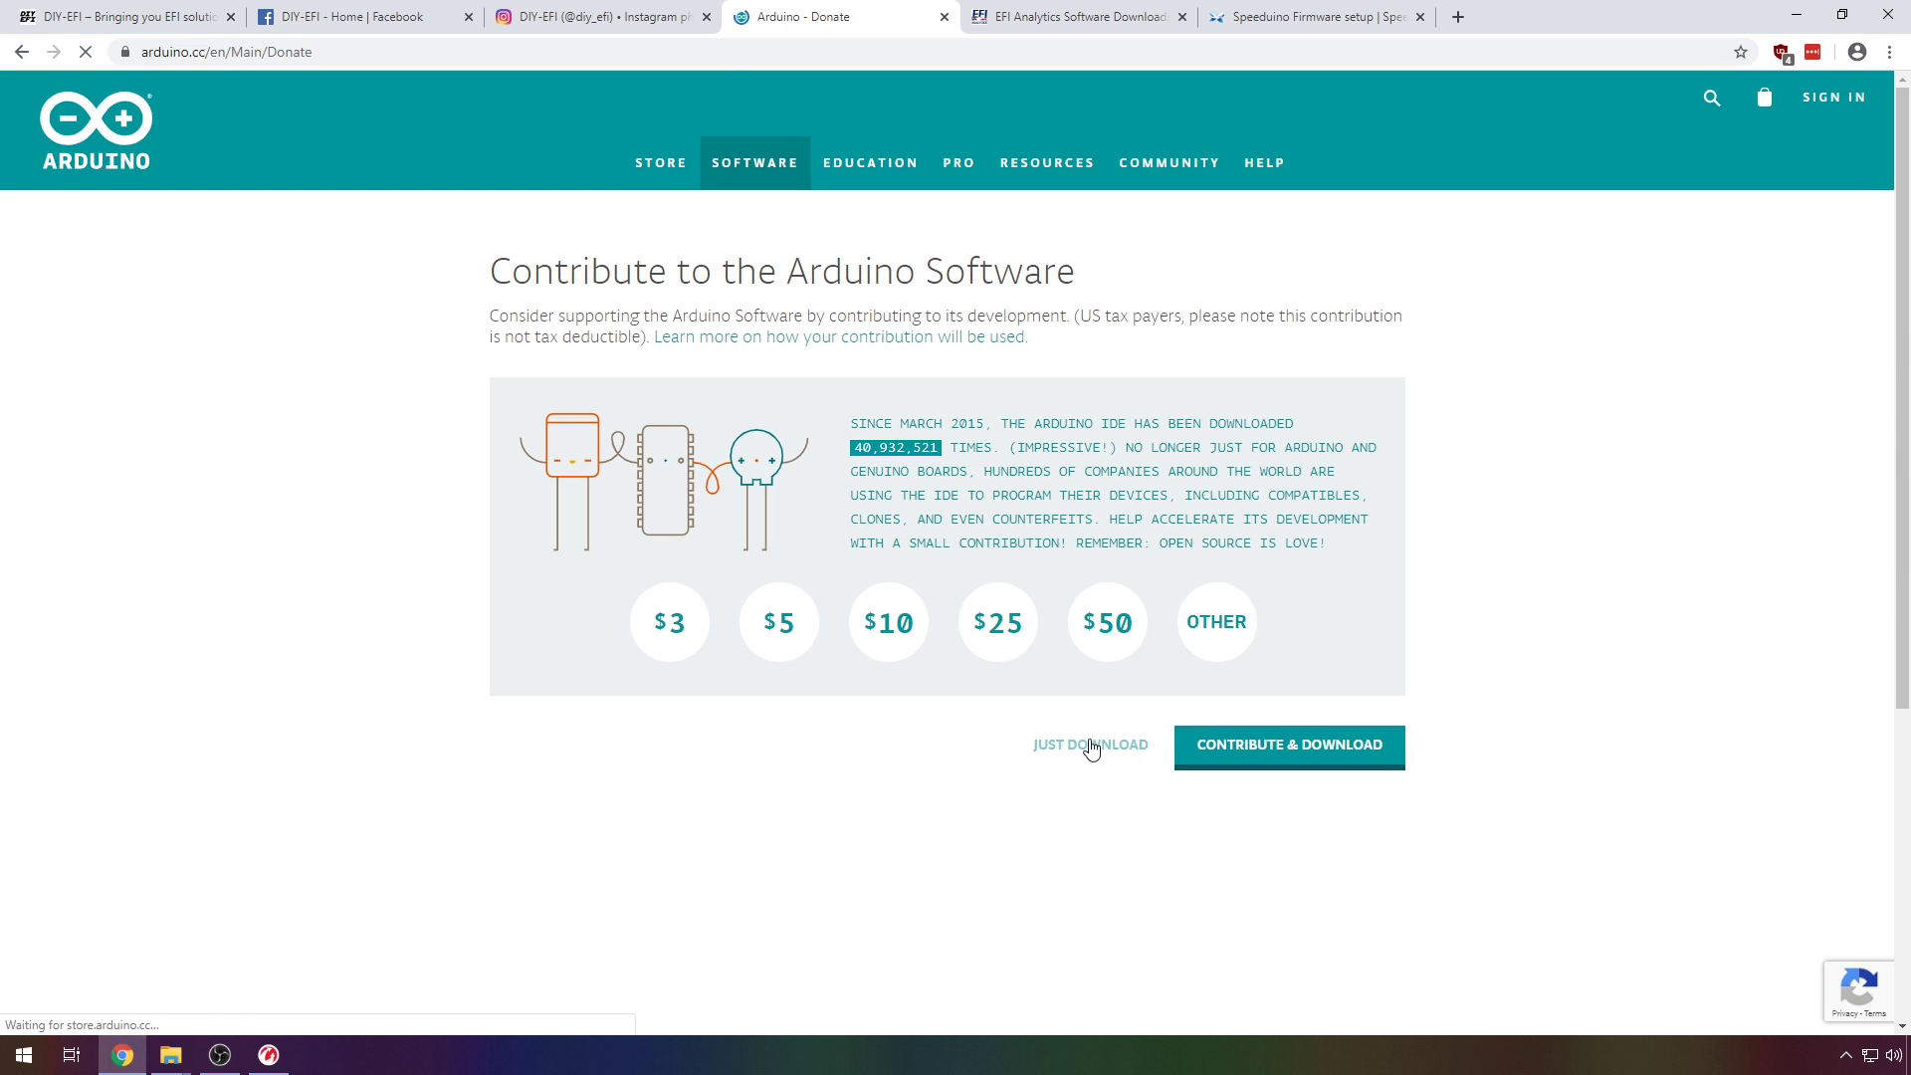
{"action": "left_click", "coordinate": [1092, 746]}
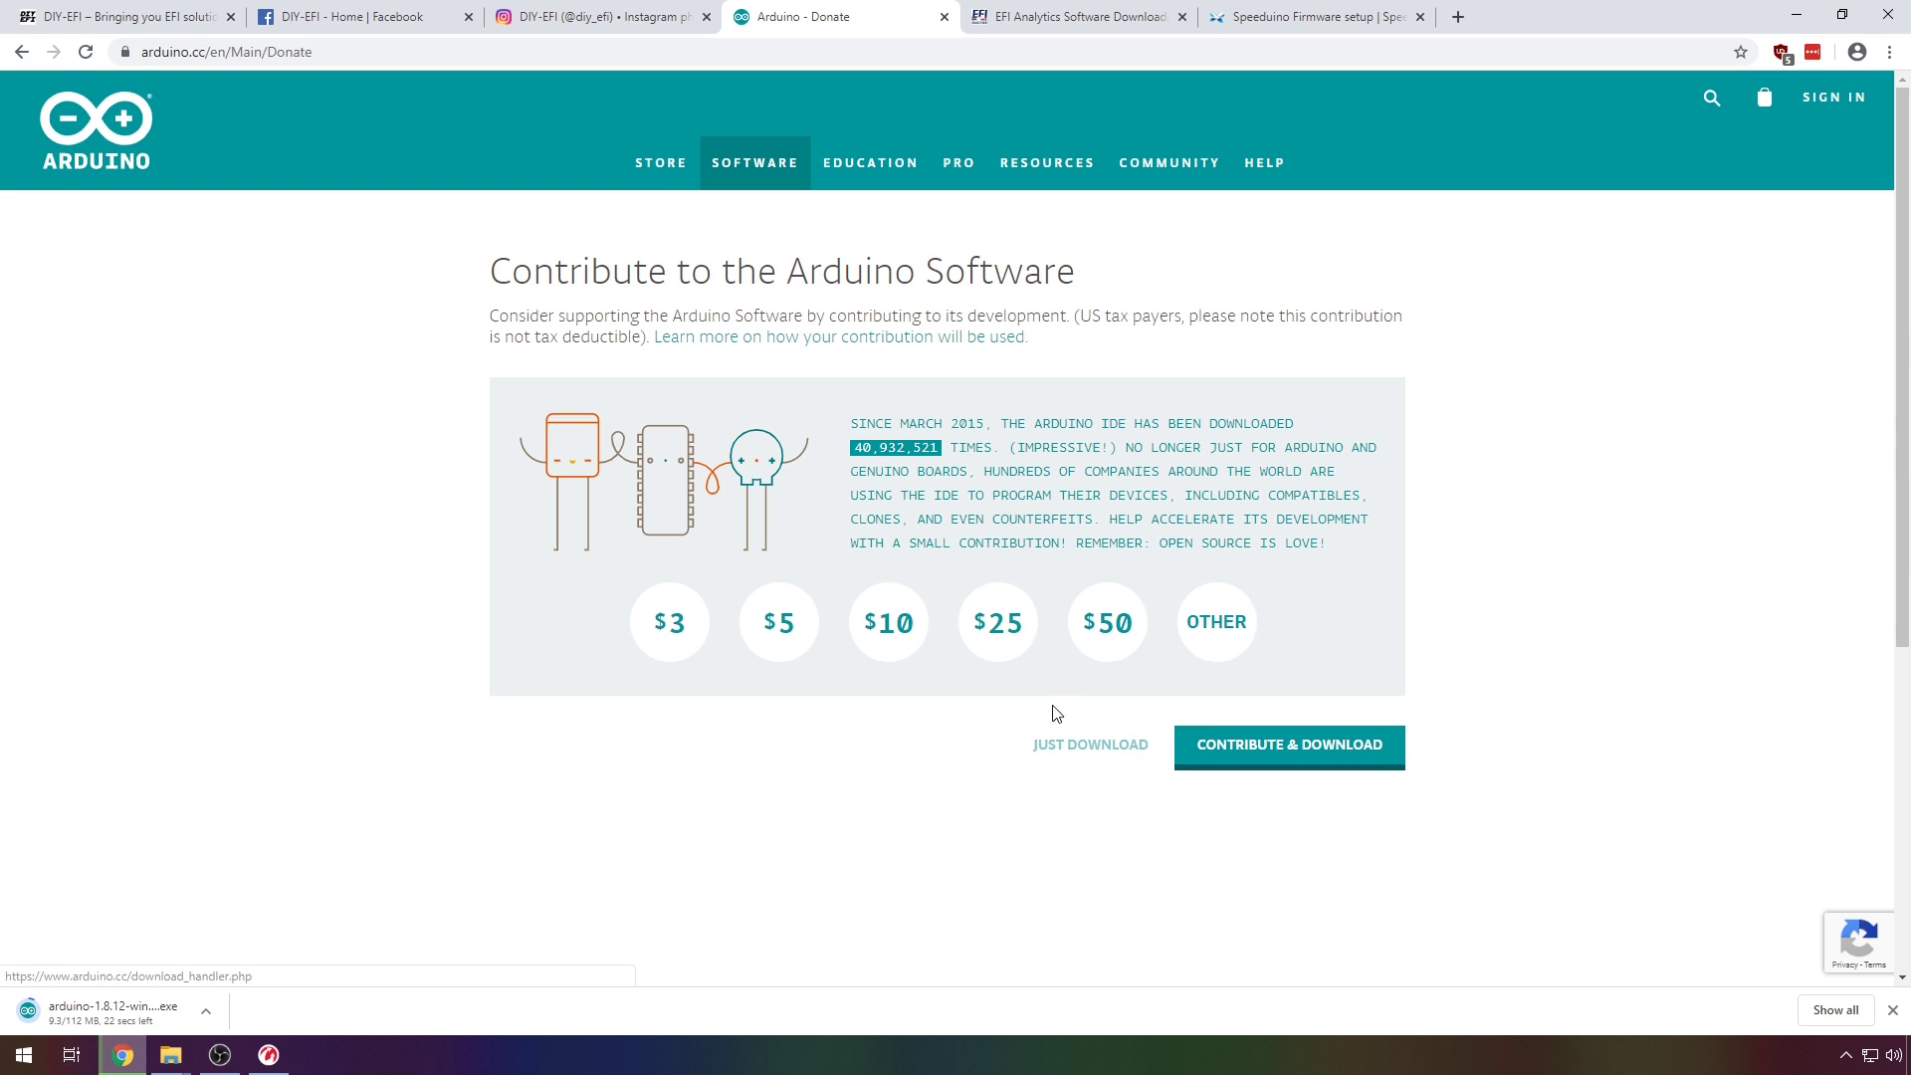
- Download TunerStudio MS 3.1.02 and 64-bit SpeedyLoader, then show all downloads
{"action": "left_click", "coordinate": [1057, 17]}
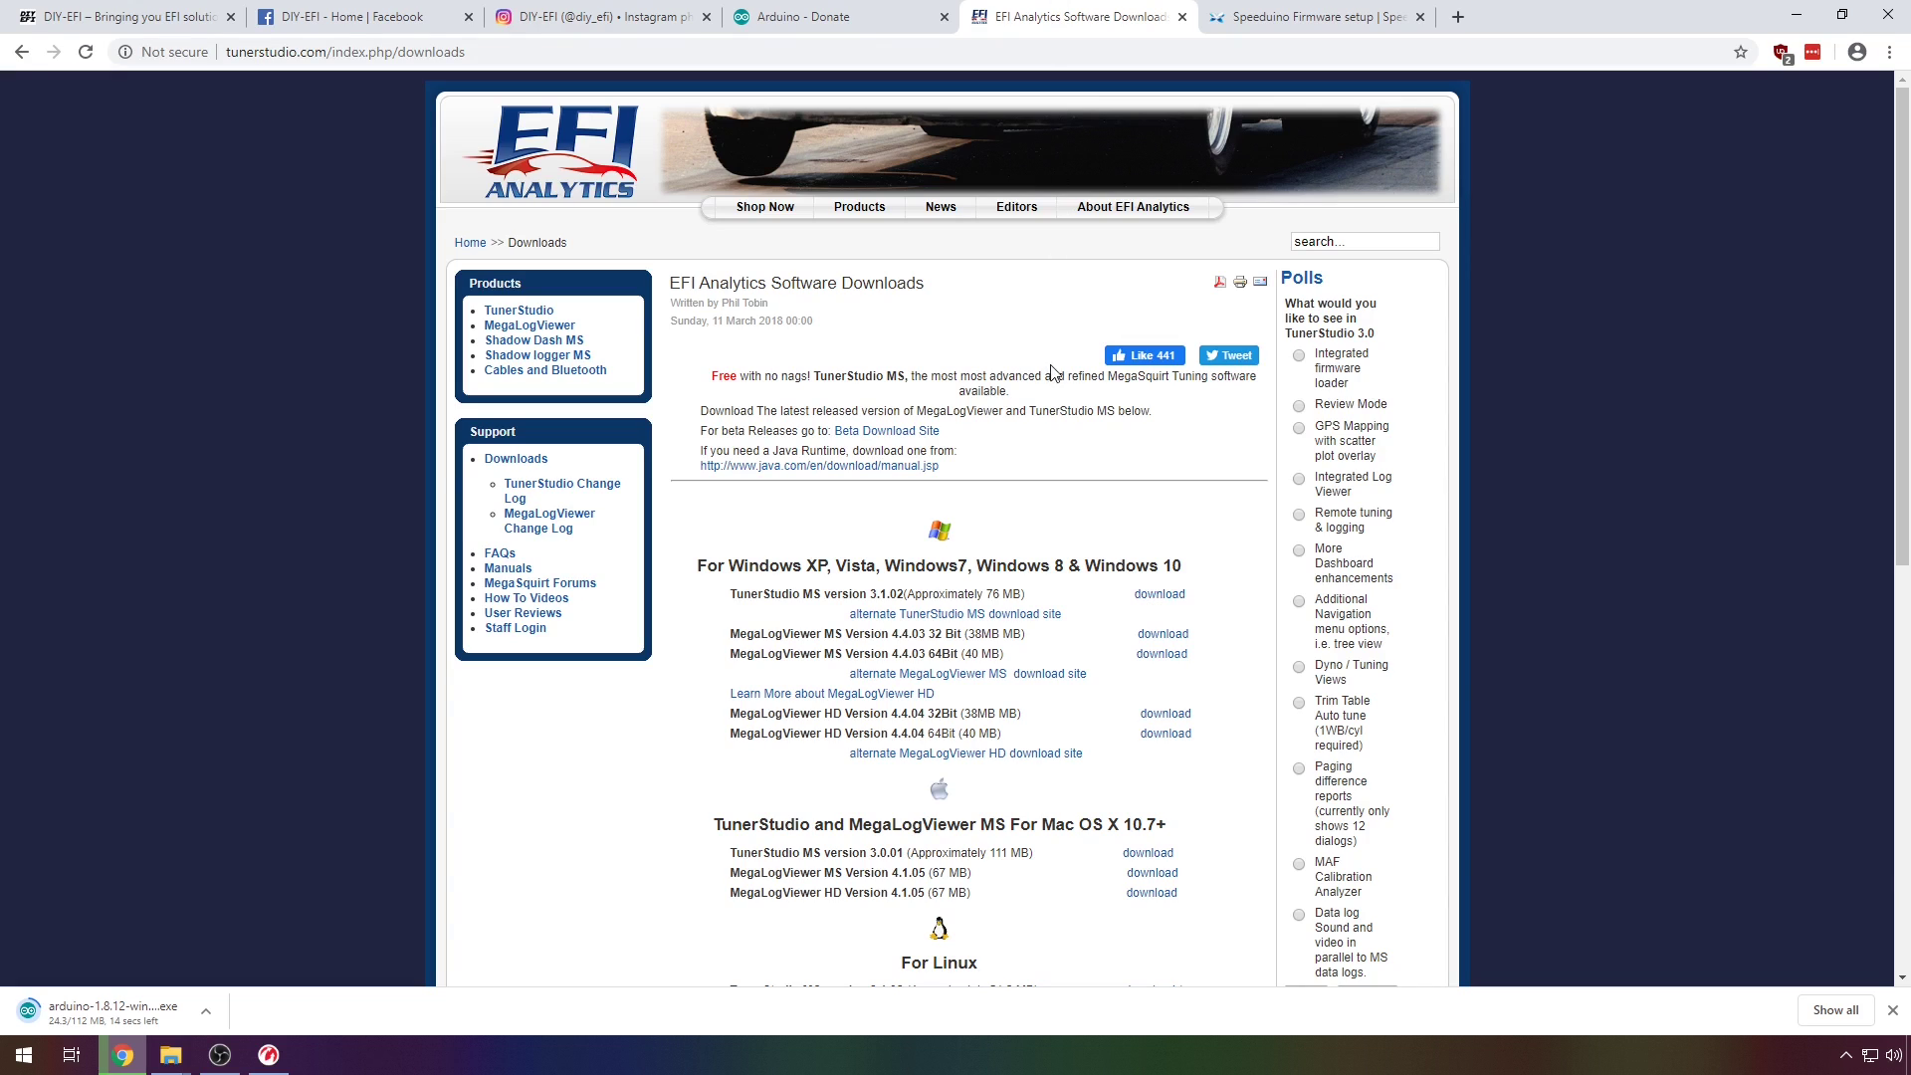
{"action": "left_click", "coordinate": [1166, 596]}
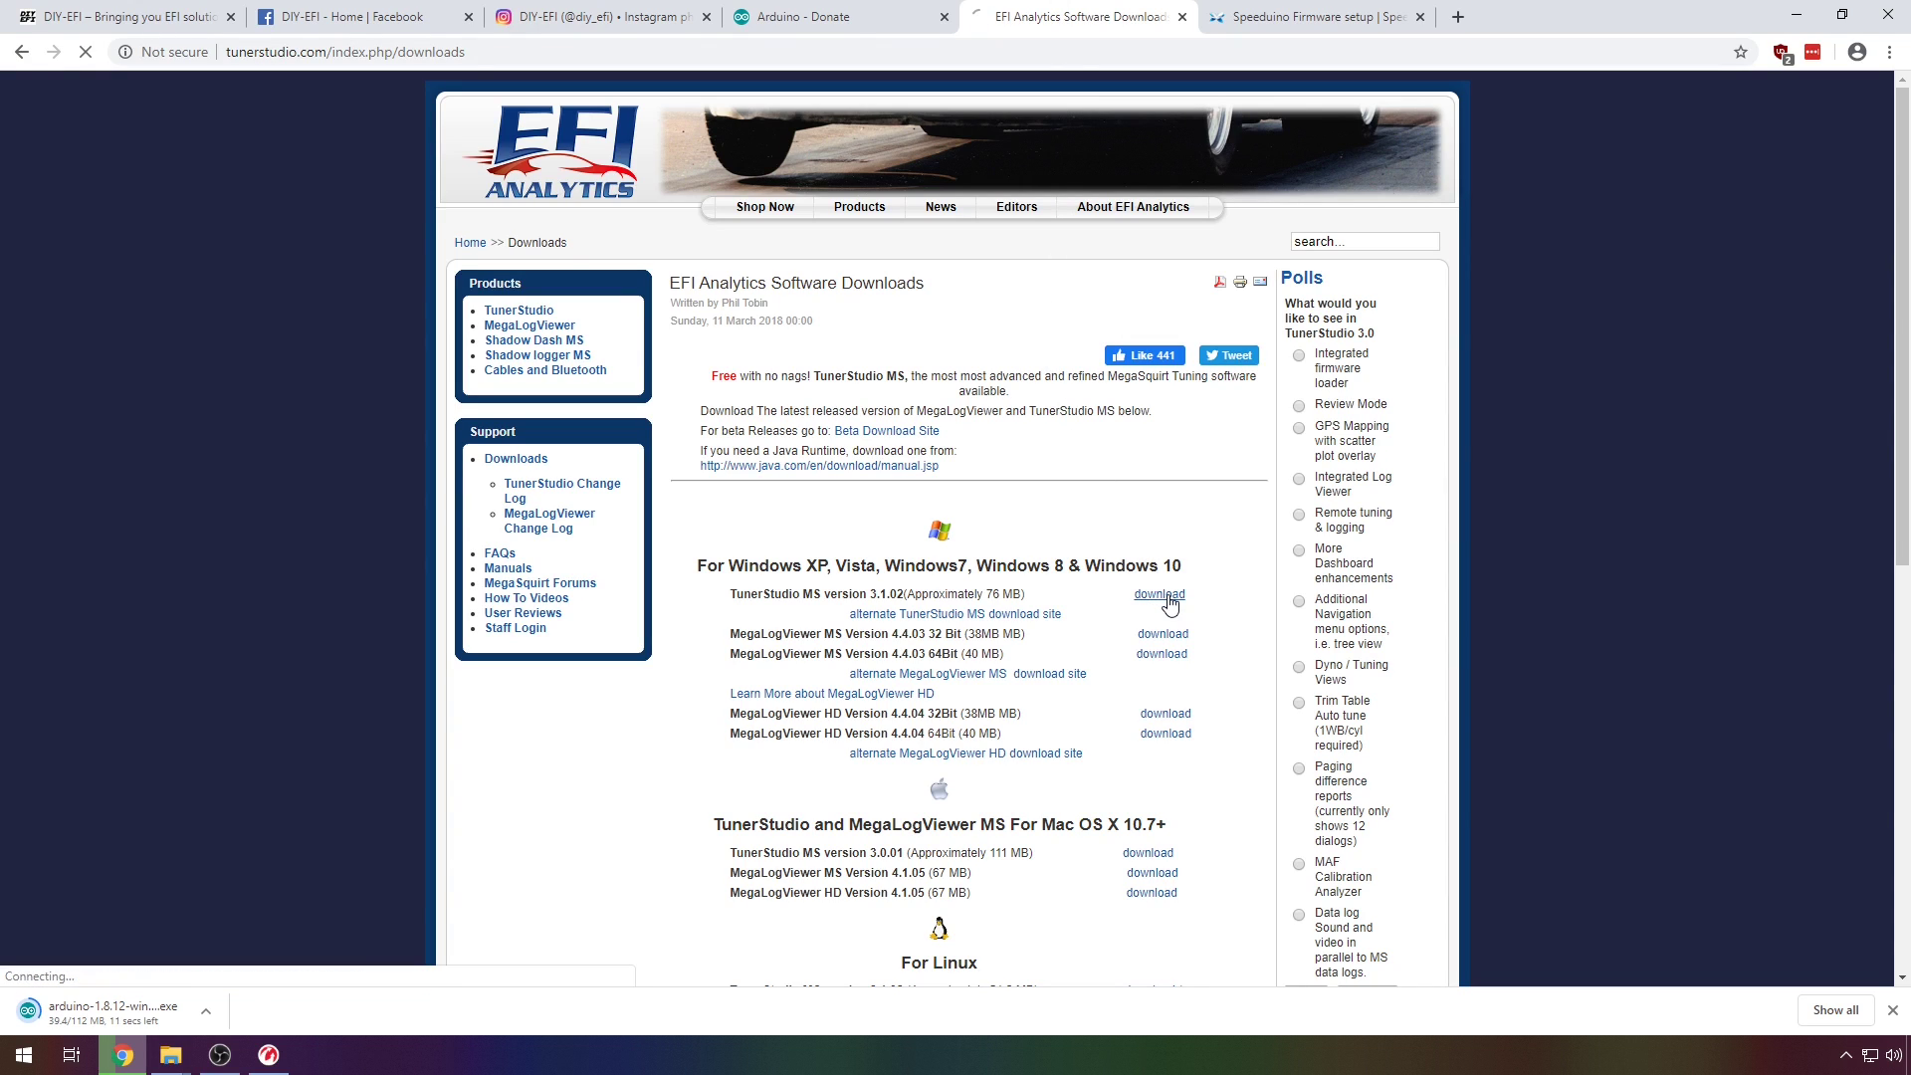
{"action": "left_click", "coordinate": [1358, 17]}
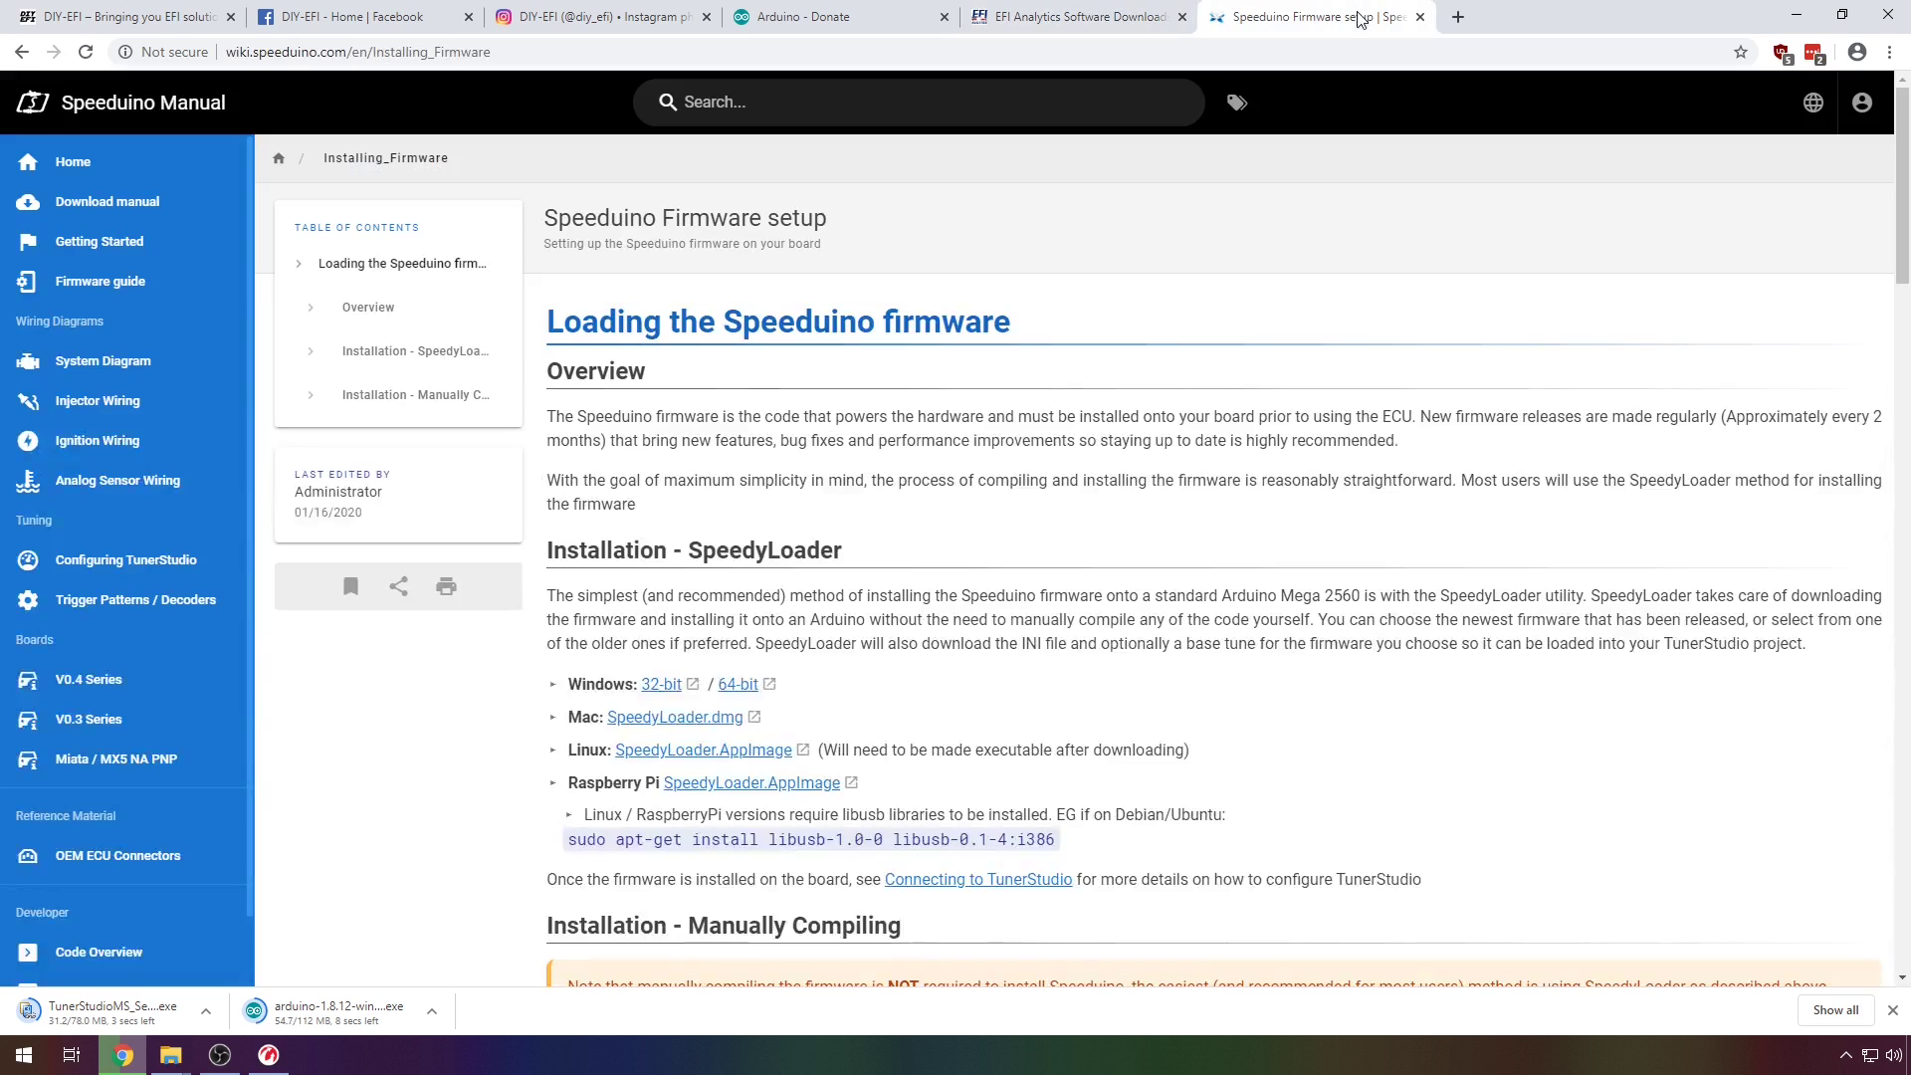
{"action": "left_click", "coordinate": [739, 685]}
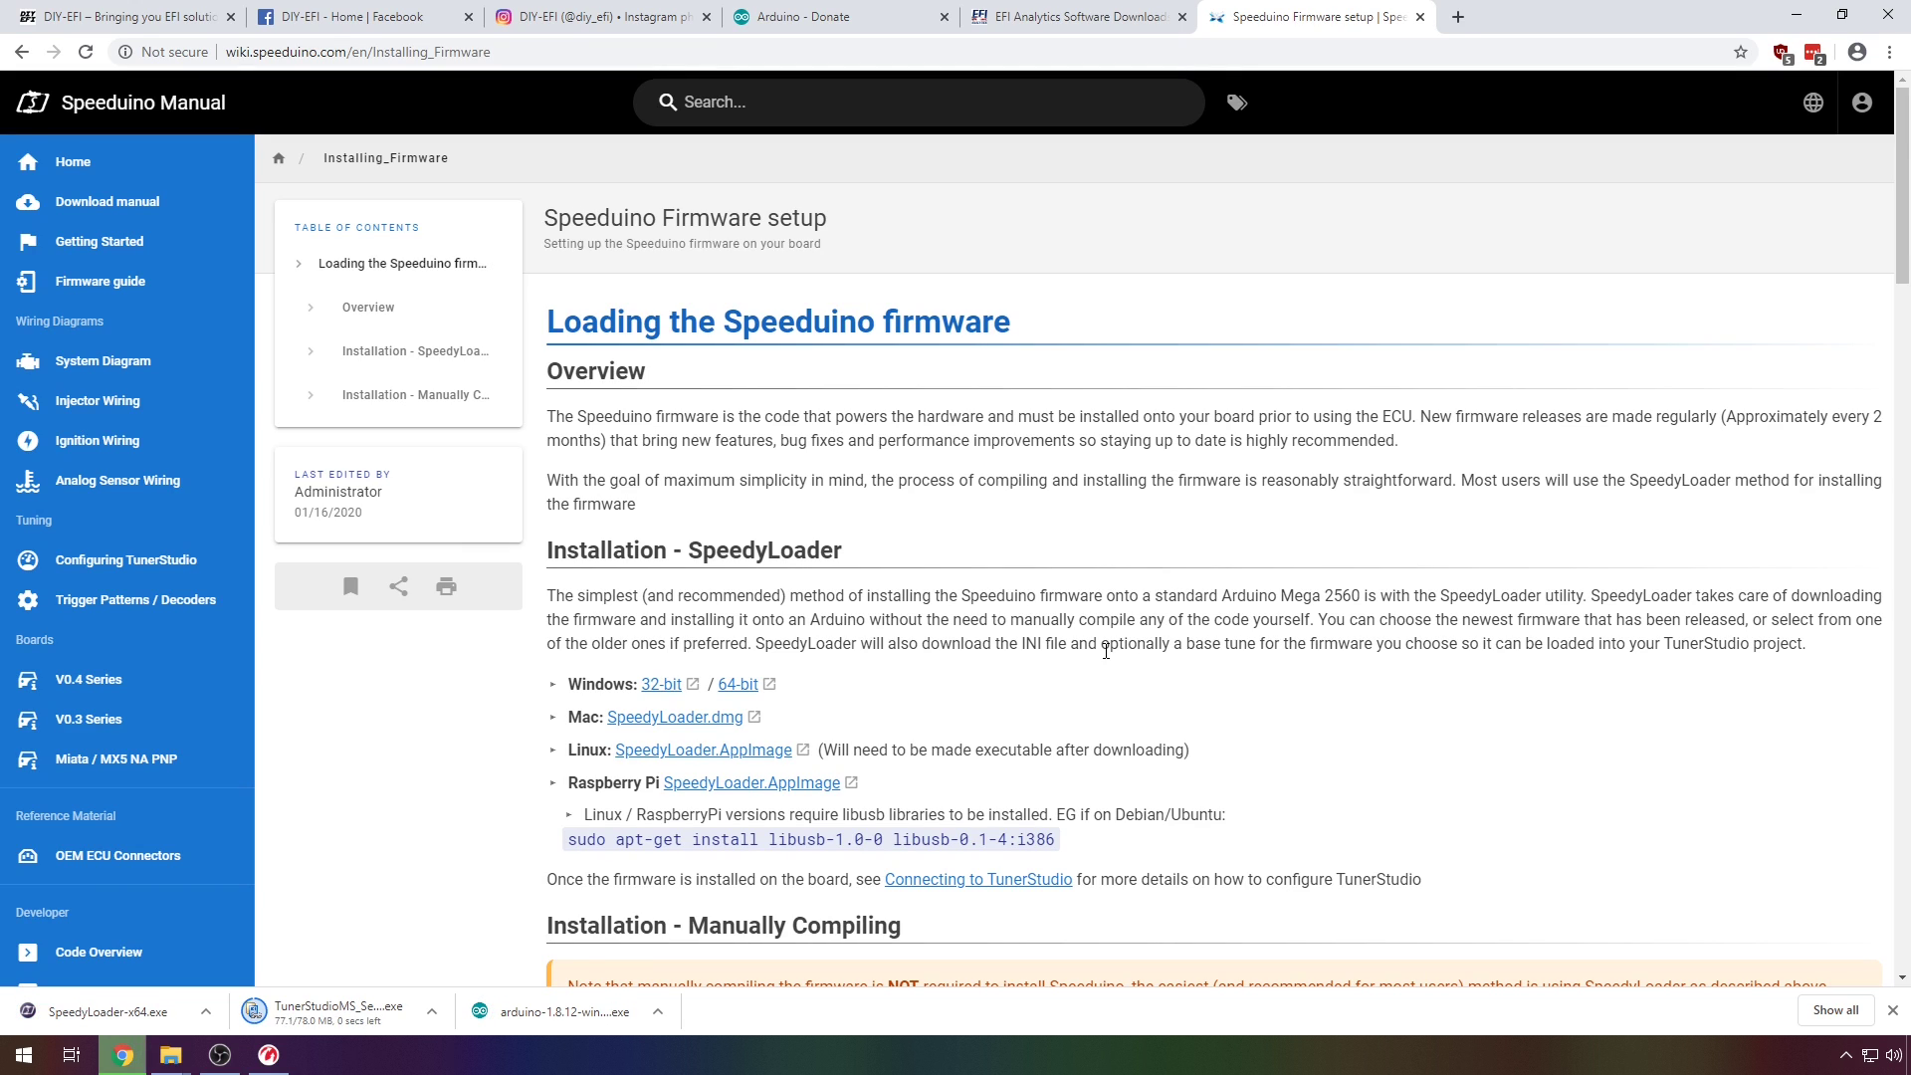
{"action": "left_click", "coordinate": [1817, 1007]}
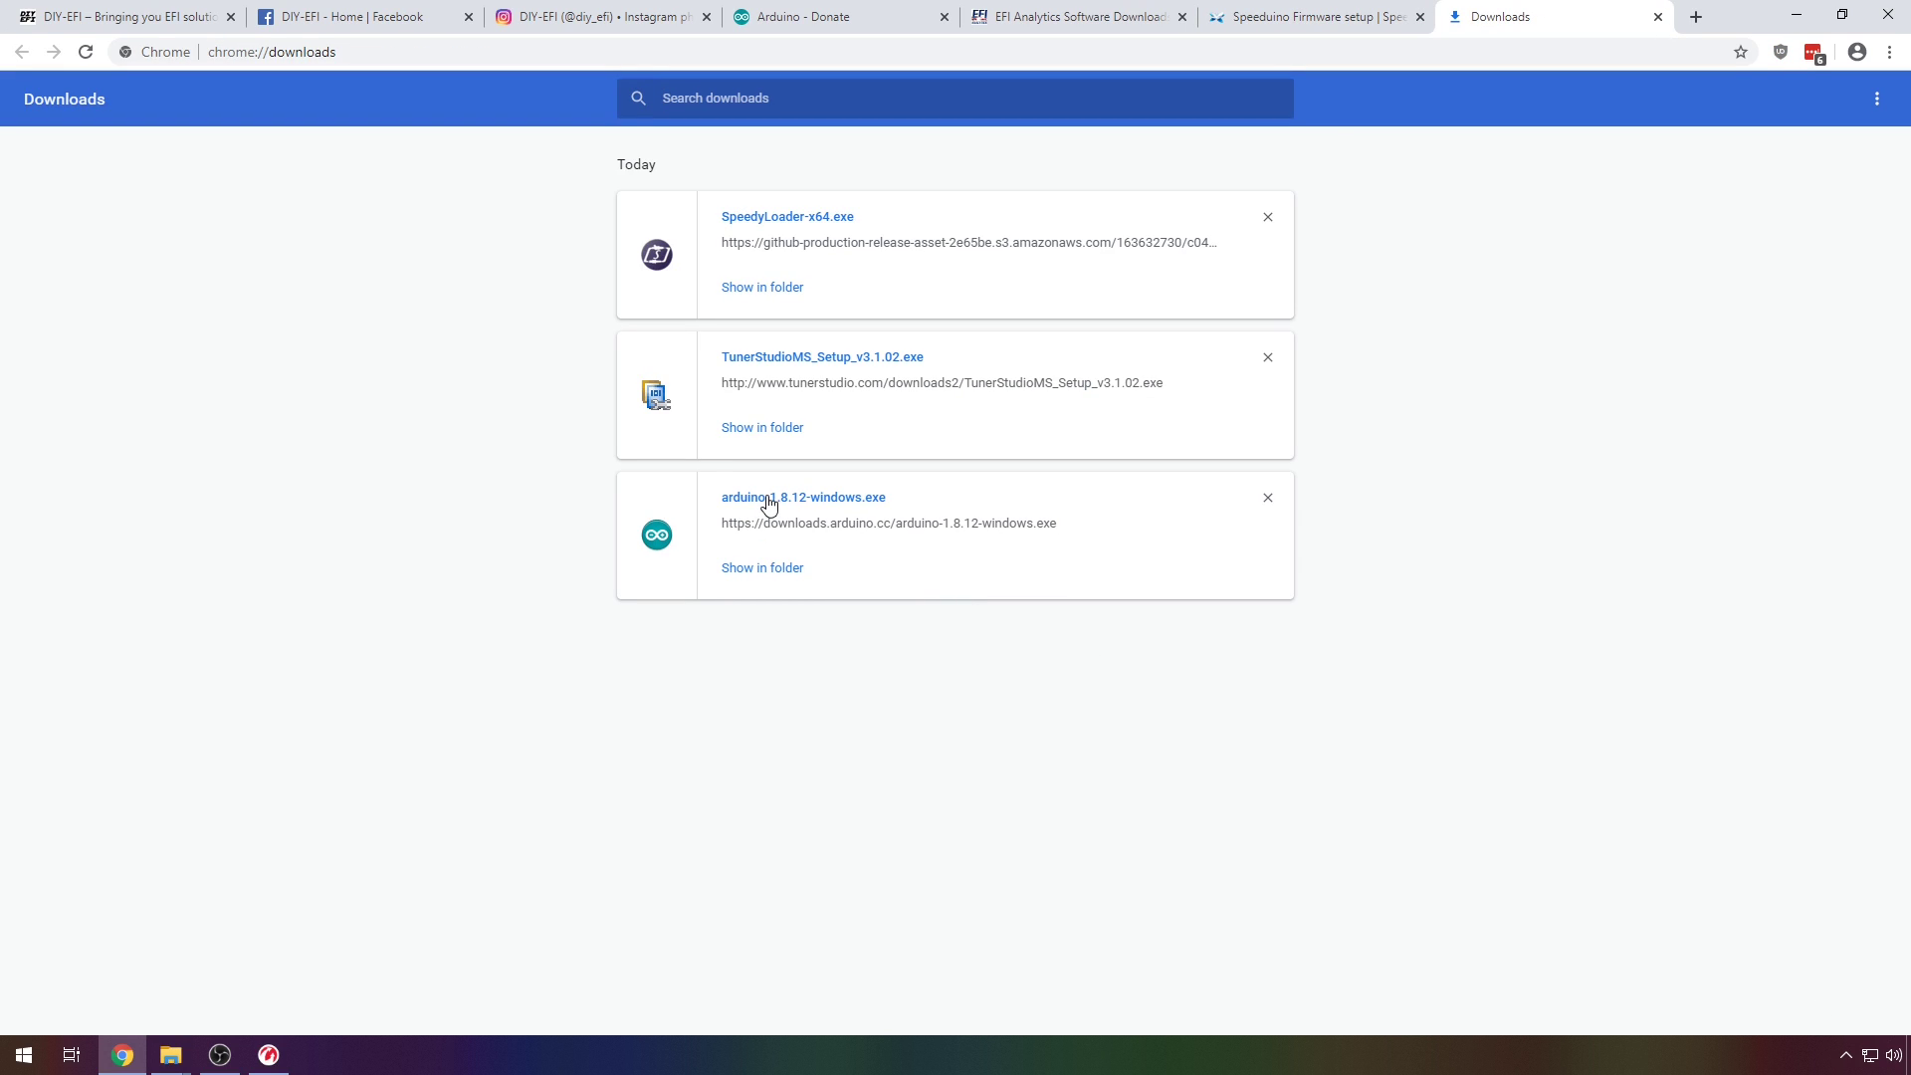
- Run arduino-1.8.12-windows.exe with default components and folder, then close the finished installer
{"action": "left_click", "coordinate": [762, 498]}
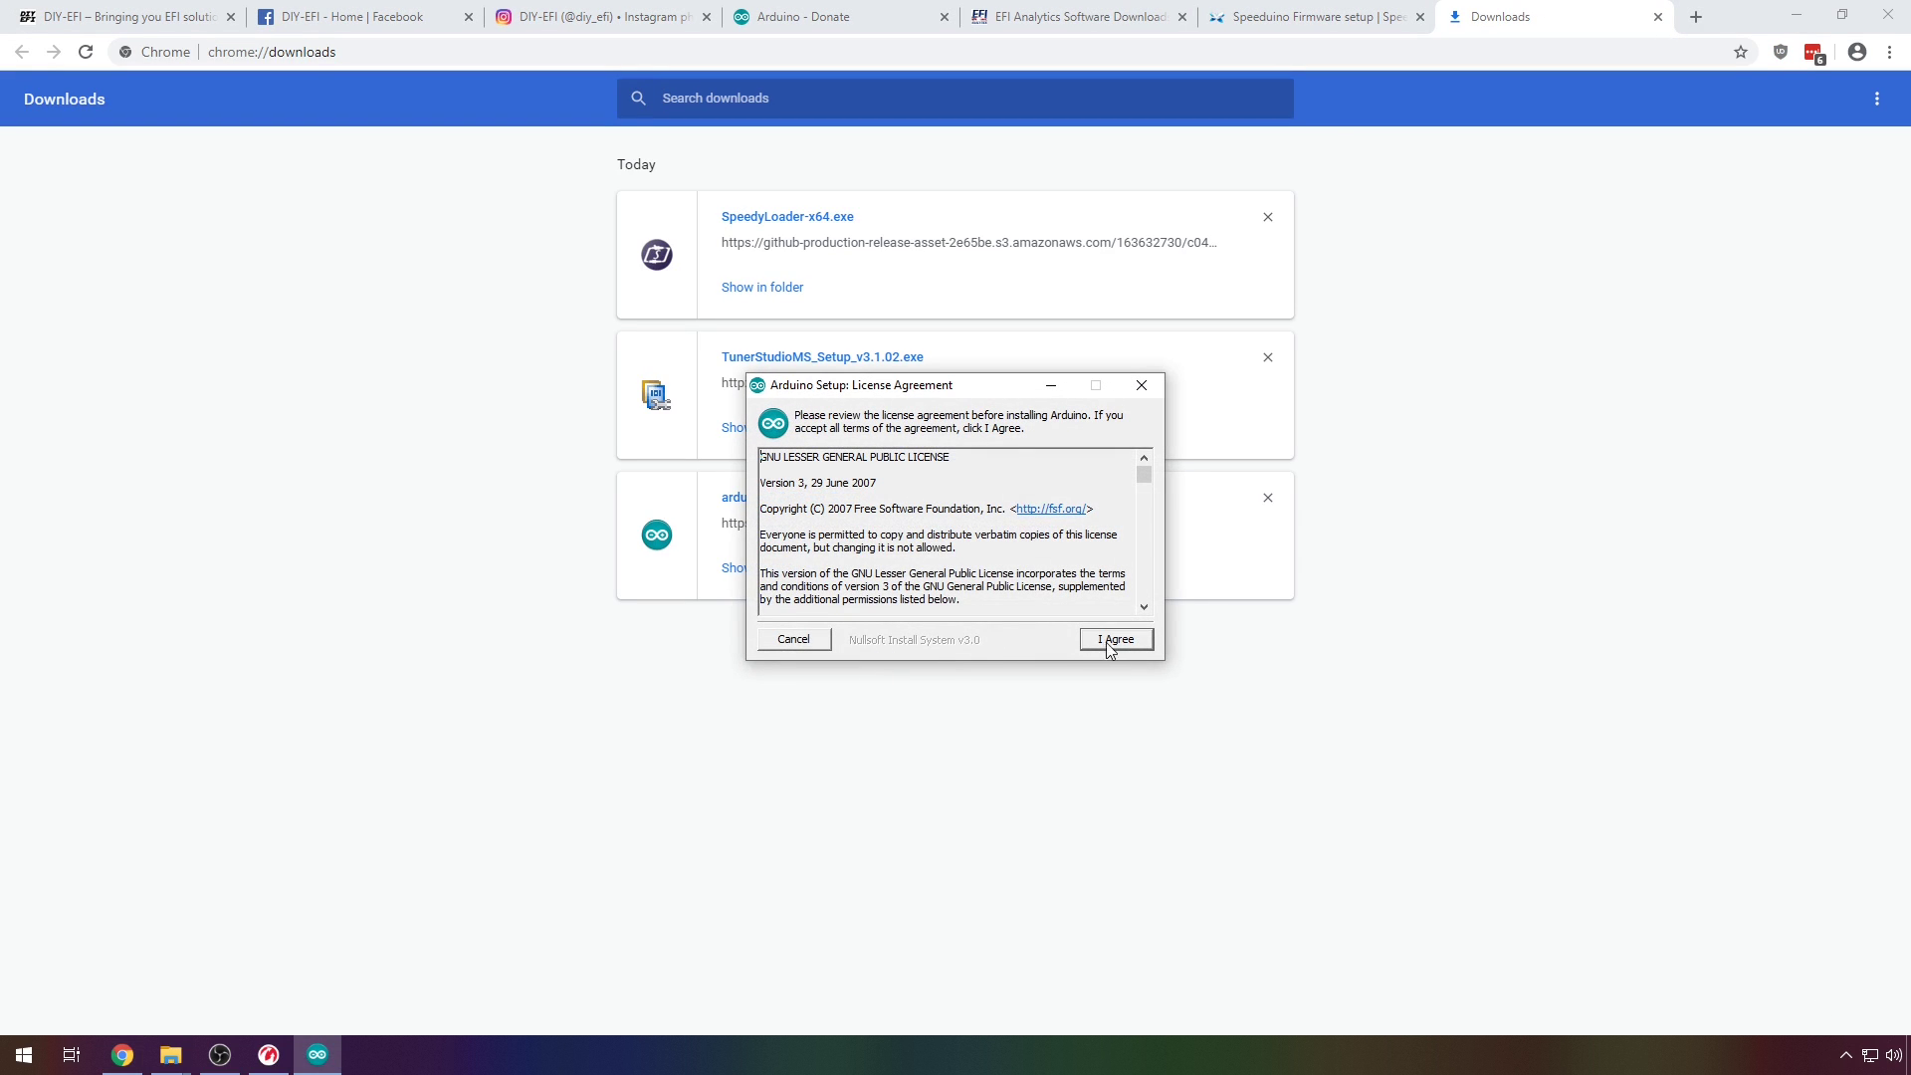
{"action": "left_click", "coordinate": [1114, 642]}
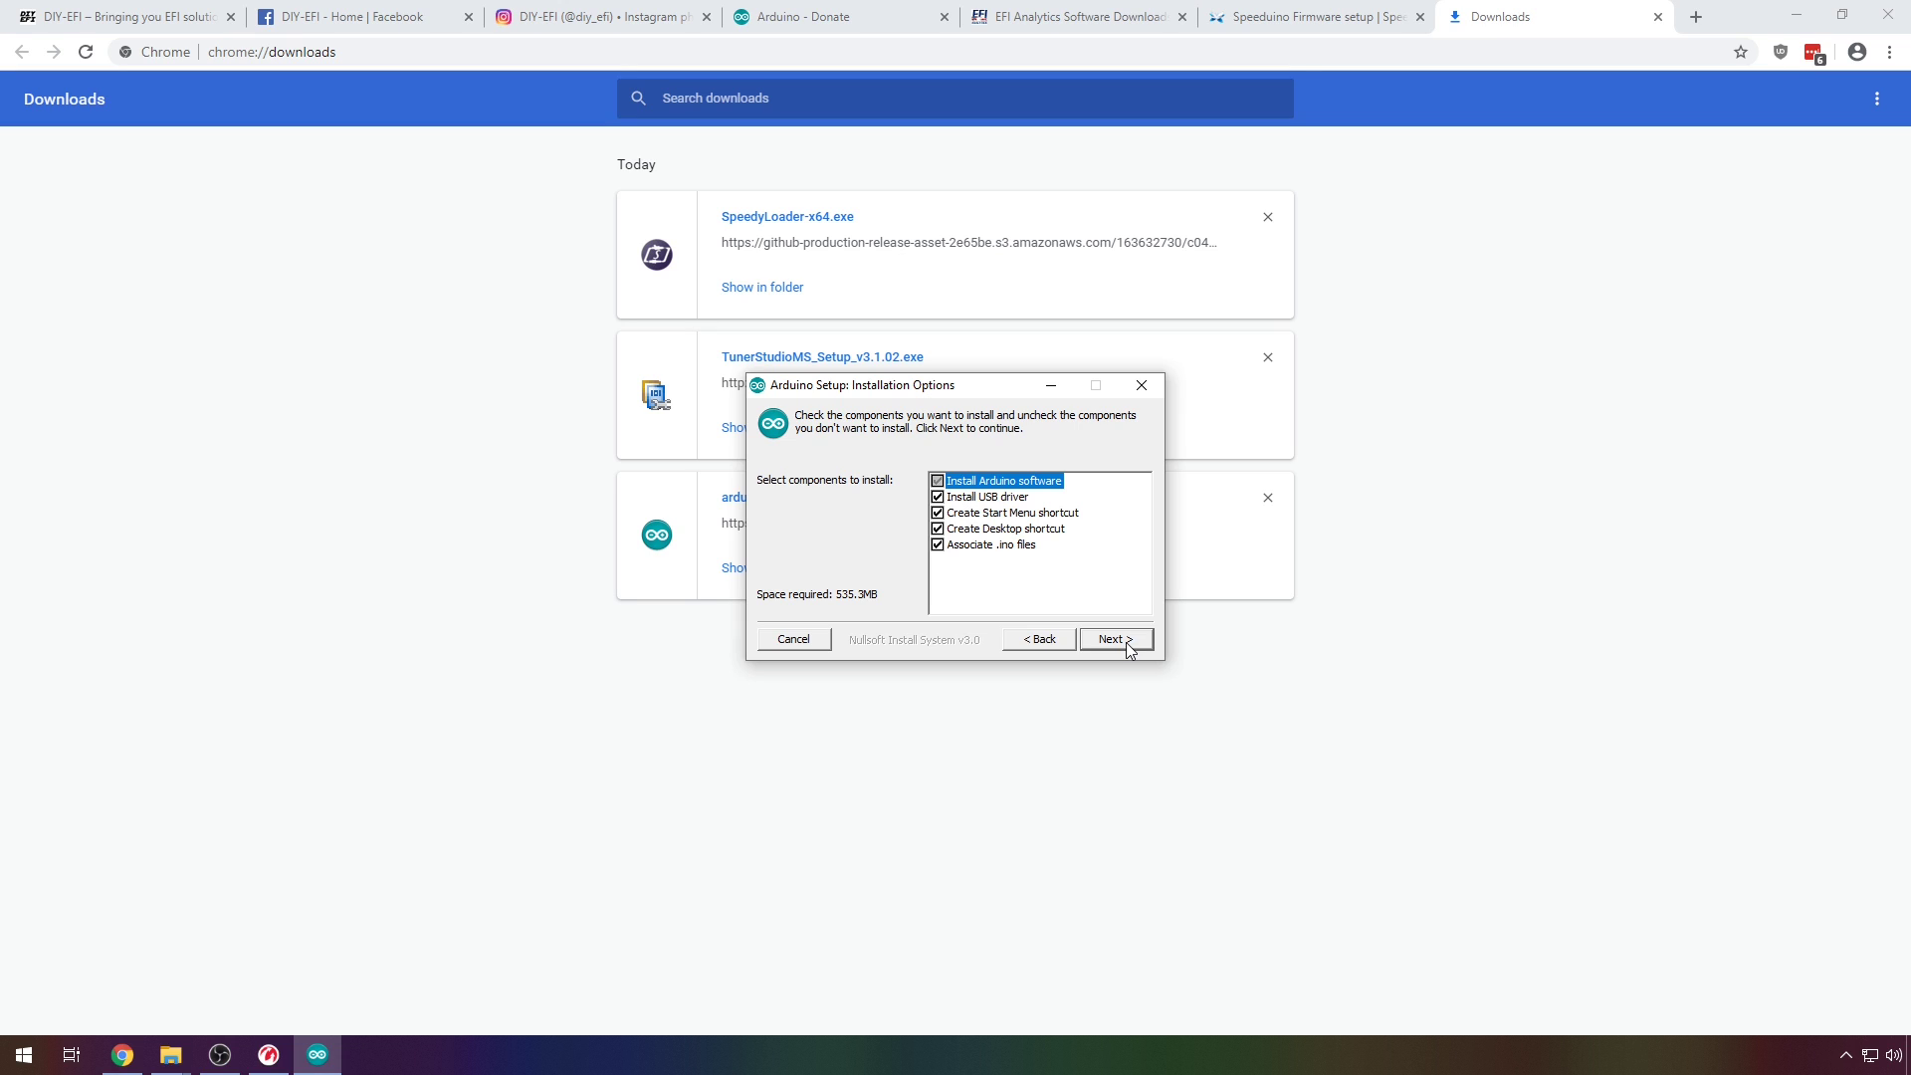
{"action": "left_click", "coordinate": [1116, 640]}
{"action": "left_click", "coordinate": [1116, 640]}
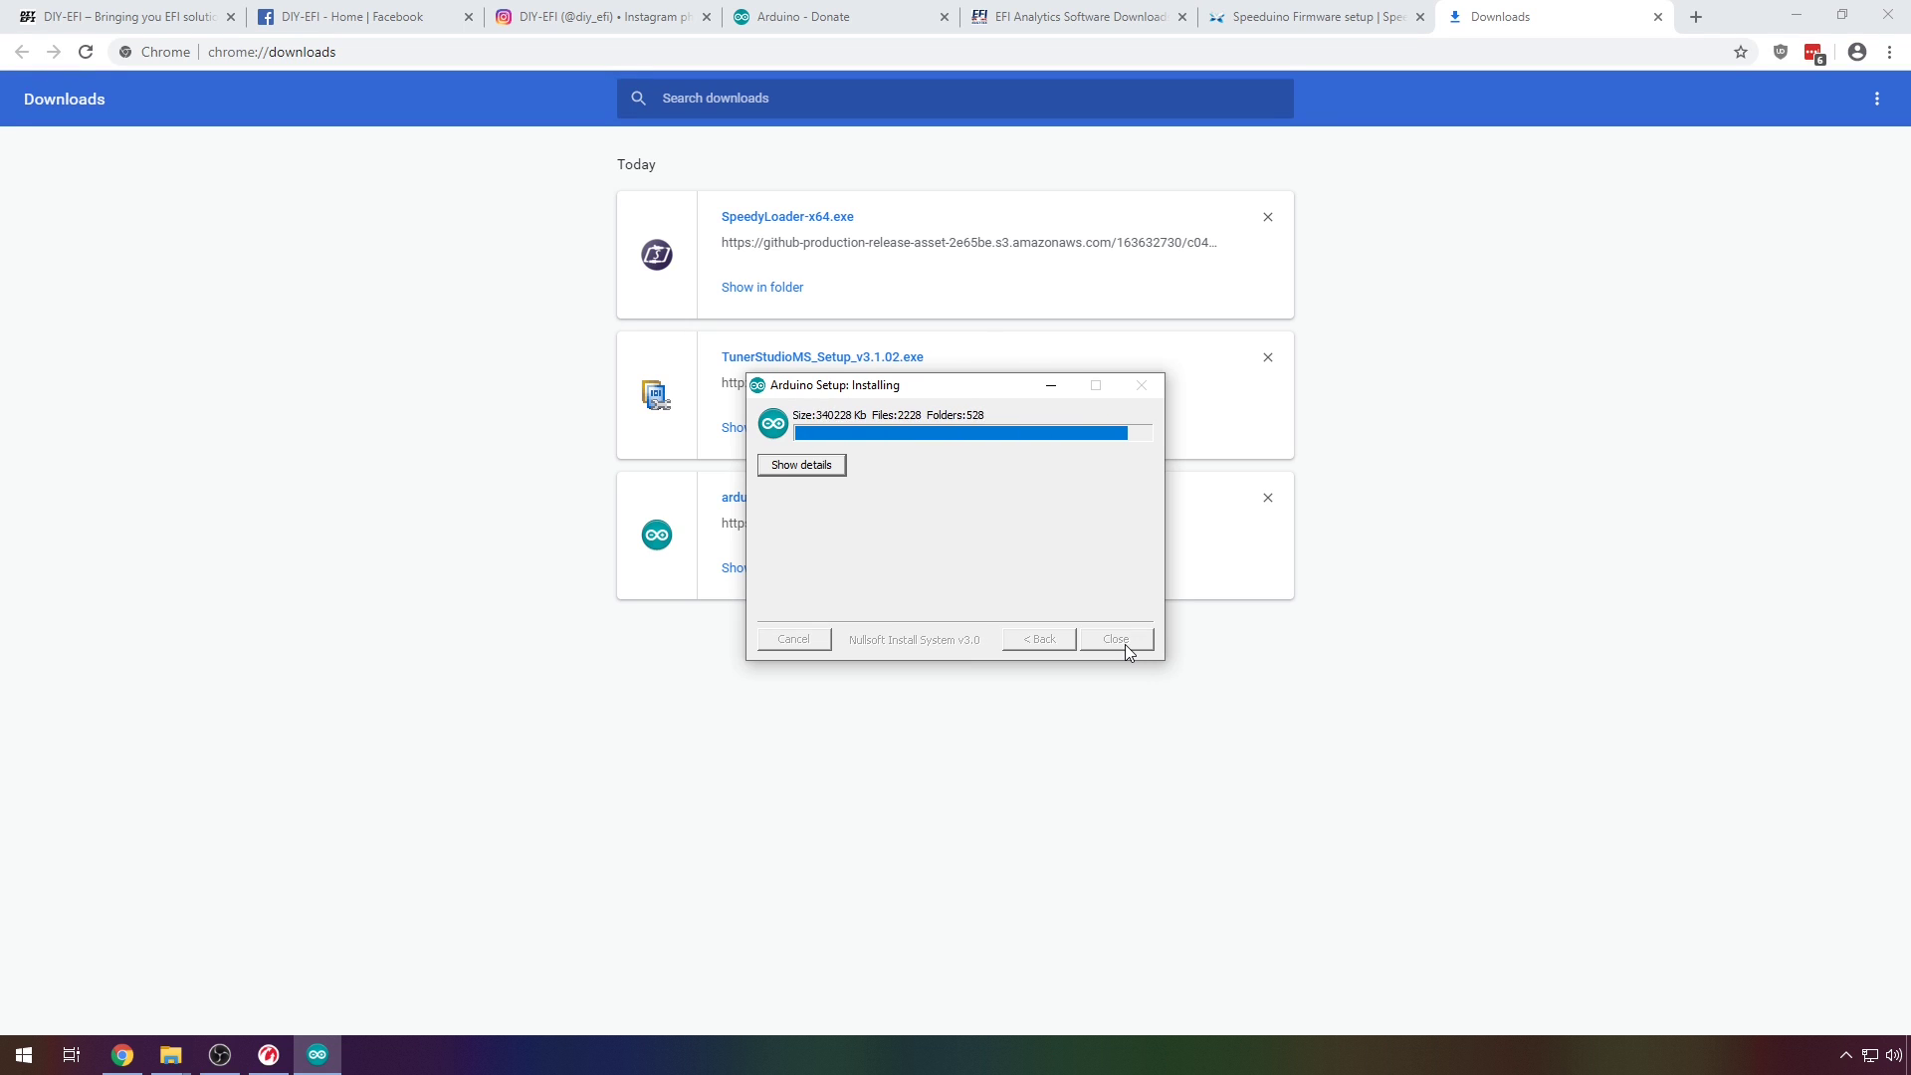
{"action": "left_click", "coordinate": [1127, 649]}
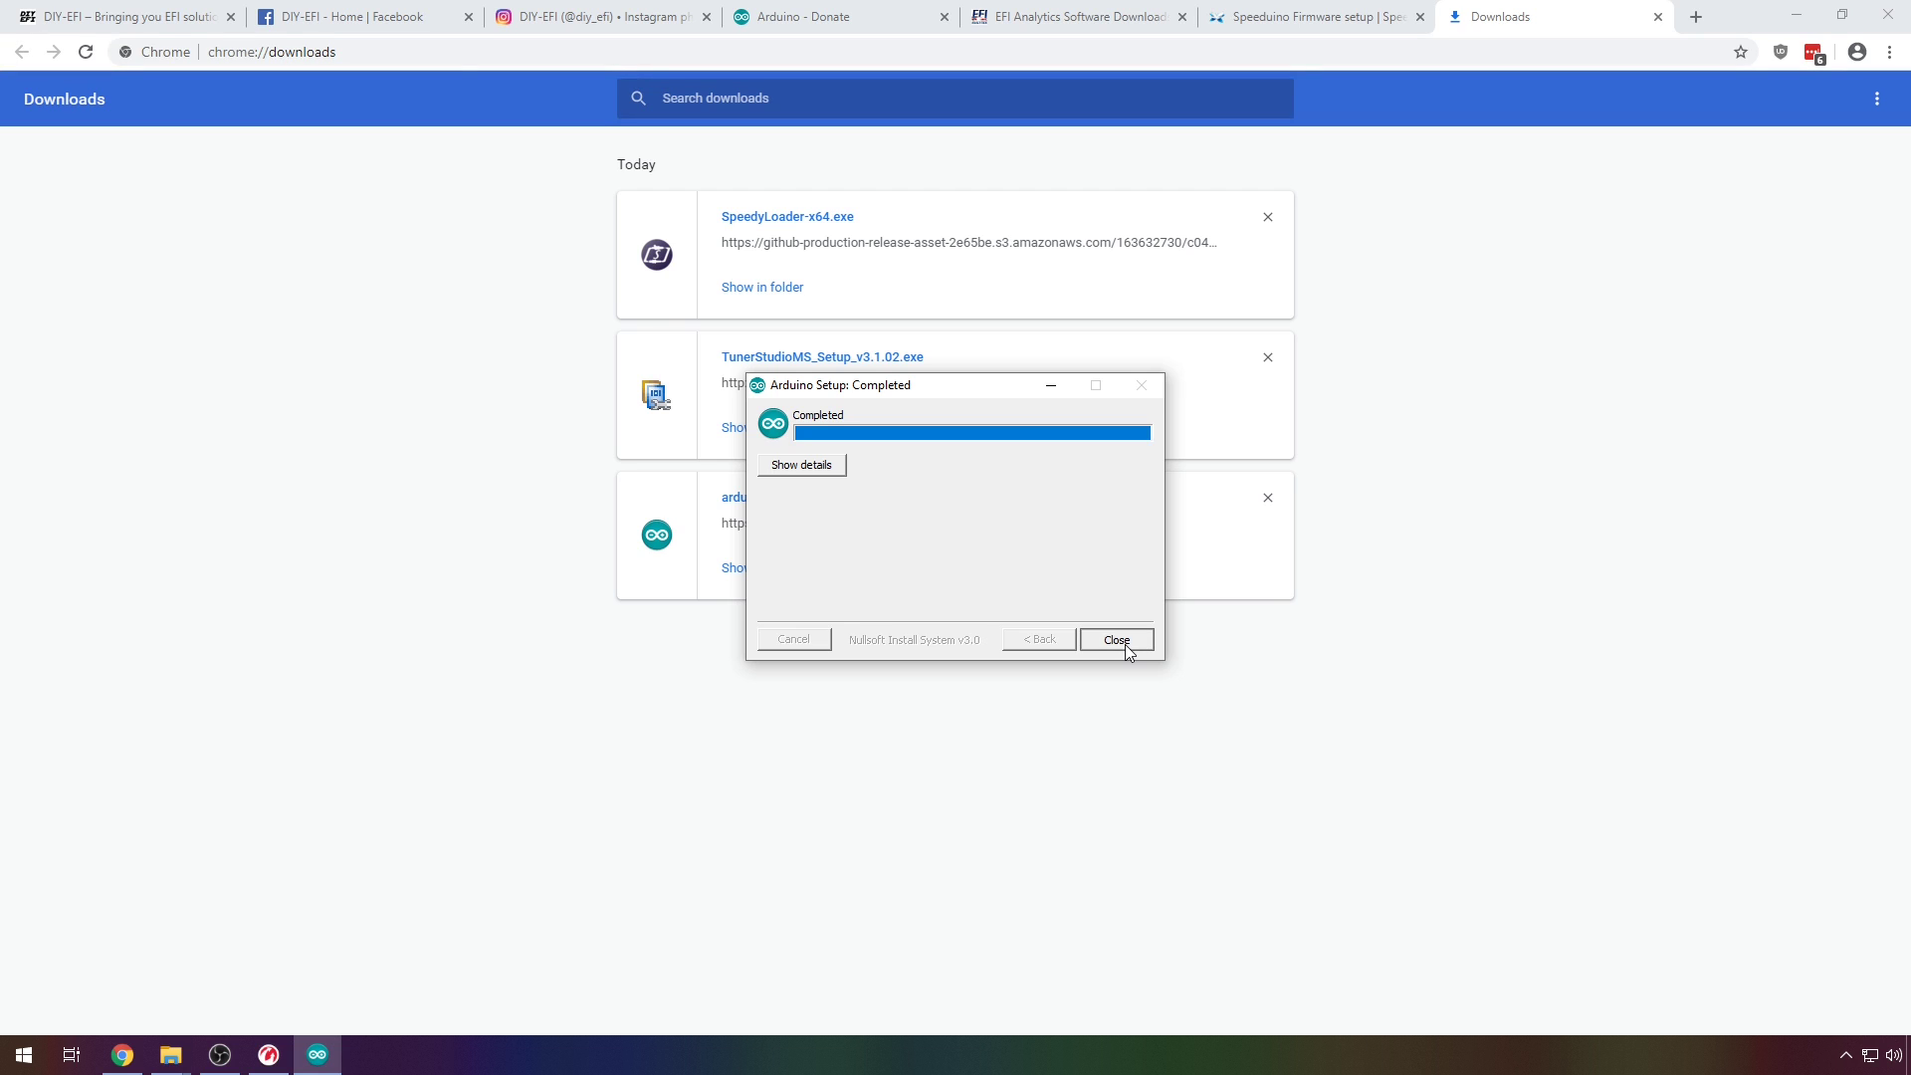
- Install TunerStudio MS 3.1.02 with default location and EFI Analytics Start folder, without launching it
{"action": "left_click", "coordinate": [876, 360]}
{"action": "left_click", "coordinate": [859, 623]}
{"action": "left_click", "coordinate": [1073, 686]}
{"action": "left_click", "coordinate": [1070, 687]}
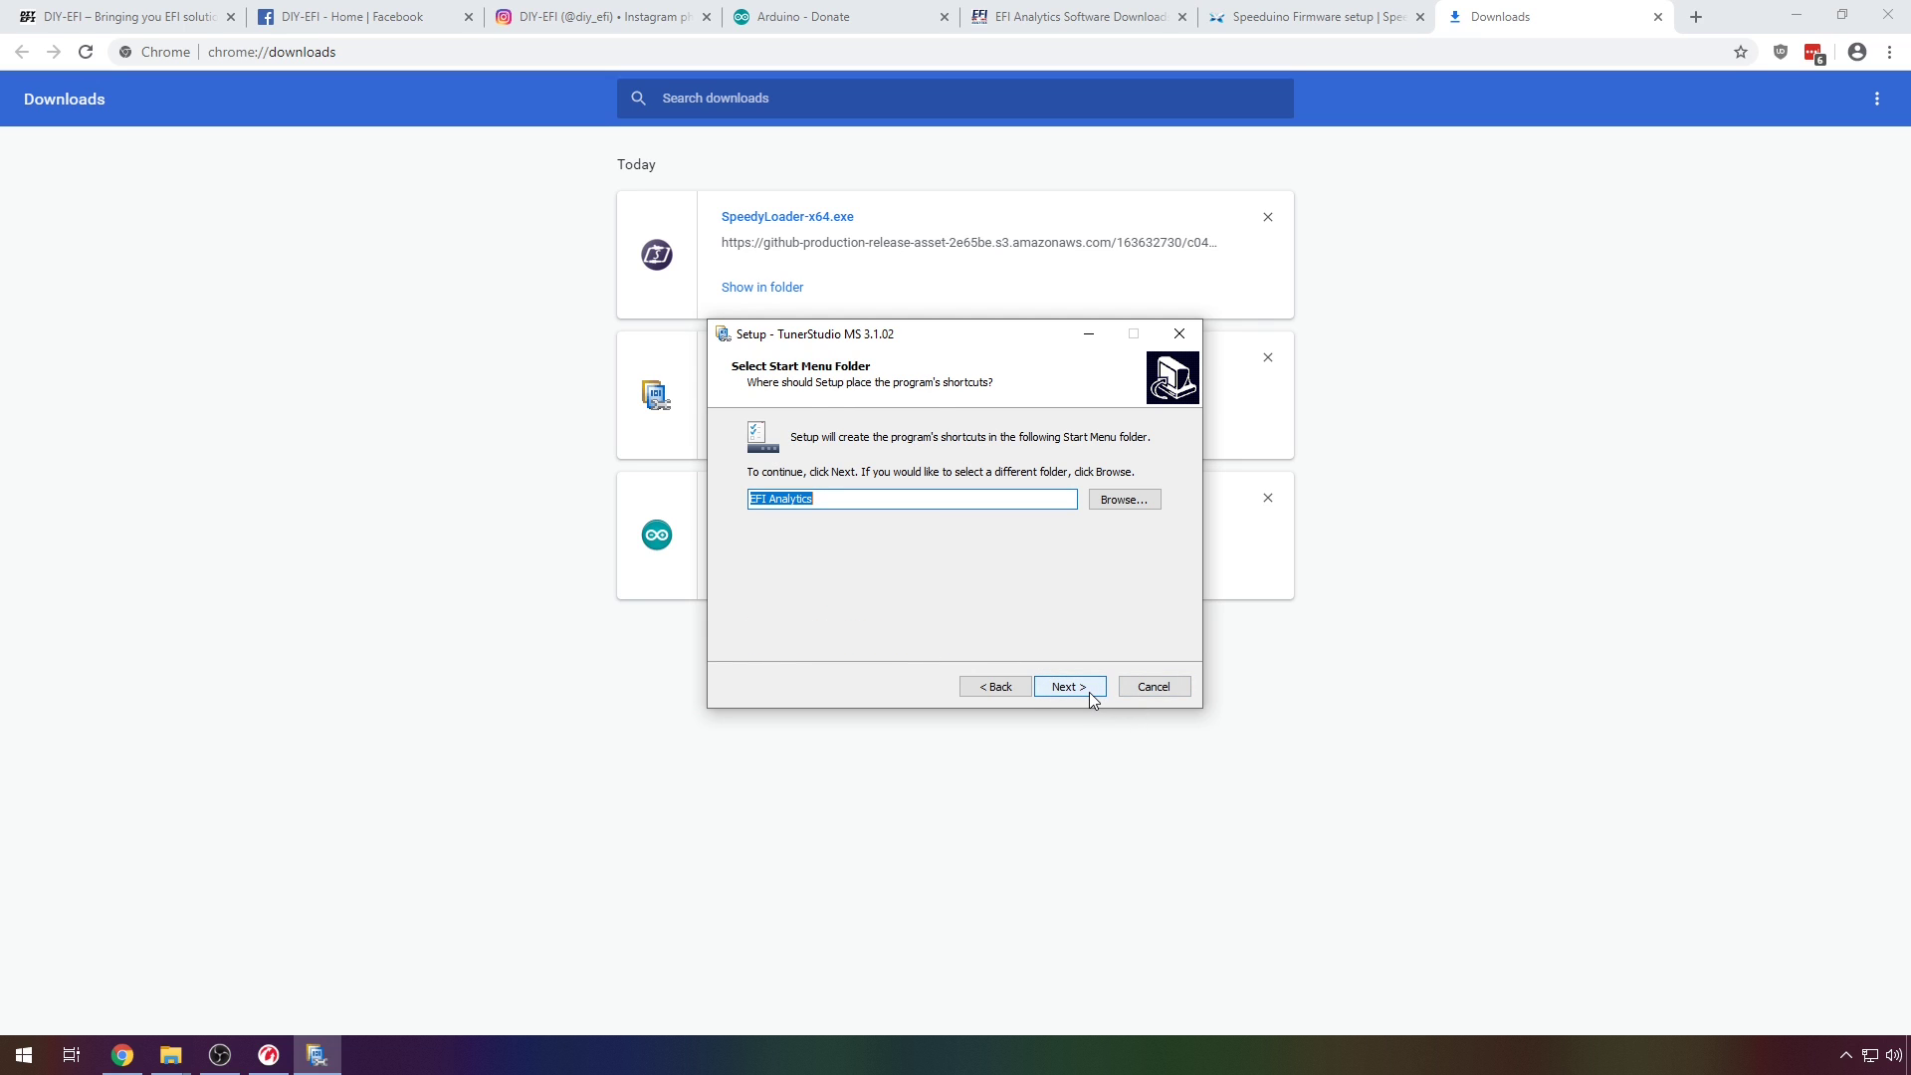
{"action": "left_click", "coordinate": [1070, 686]}
{"action": "left_click", "coordinate": [1090, 694]}
{"action": "left_click", "coordinate": [1089, 693]}
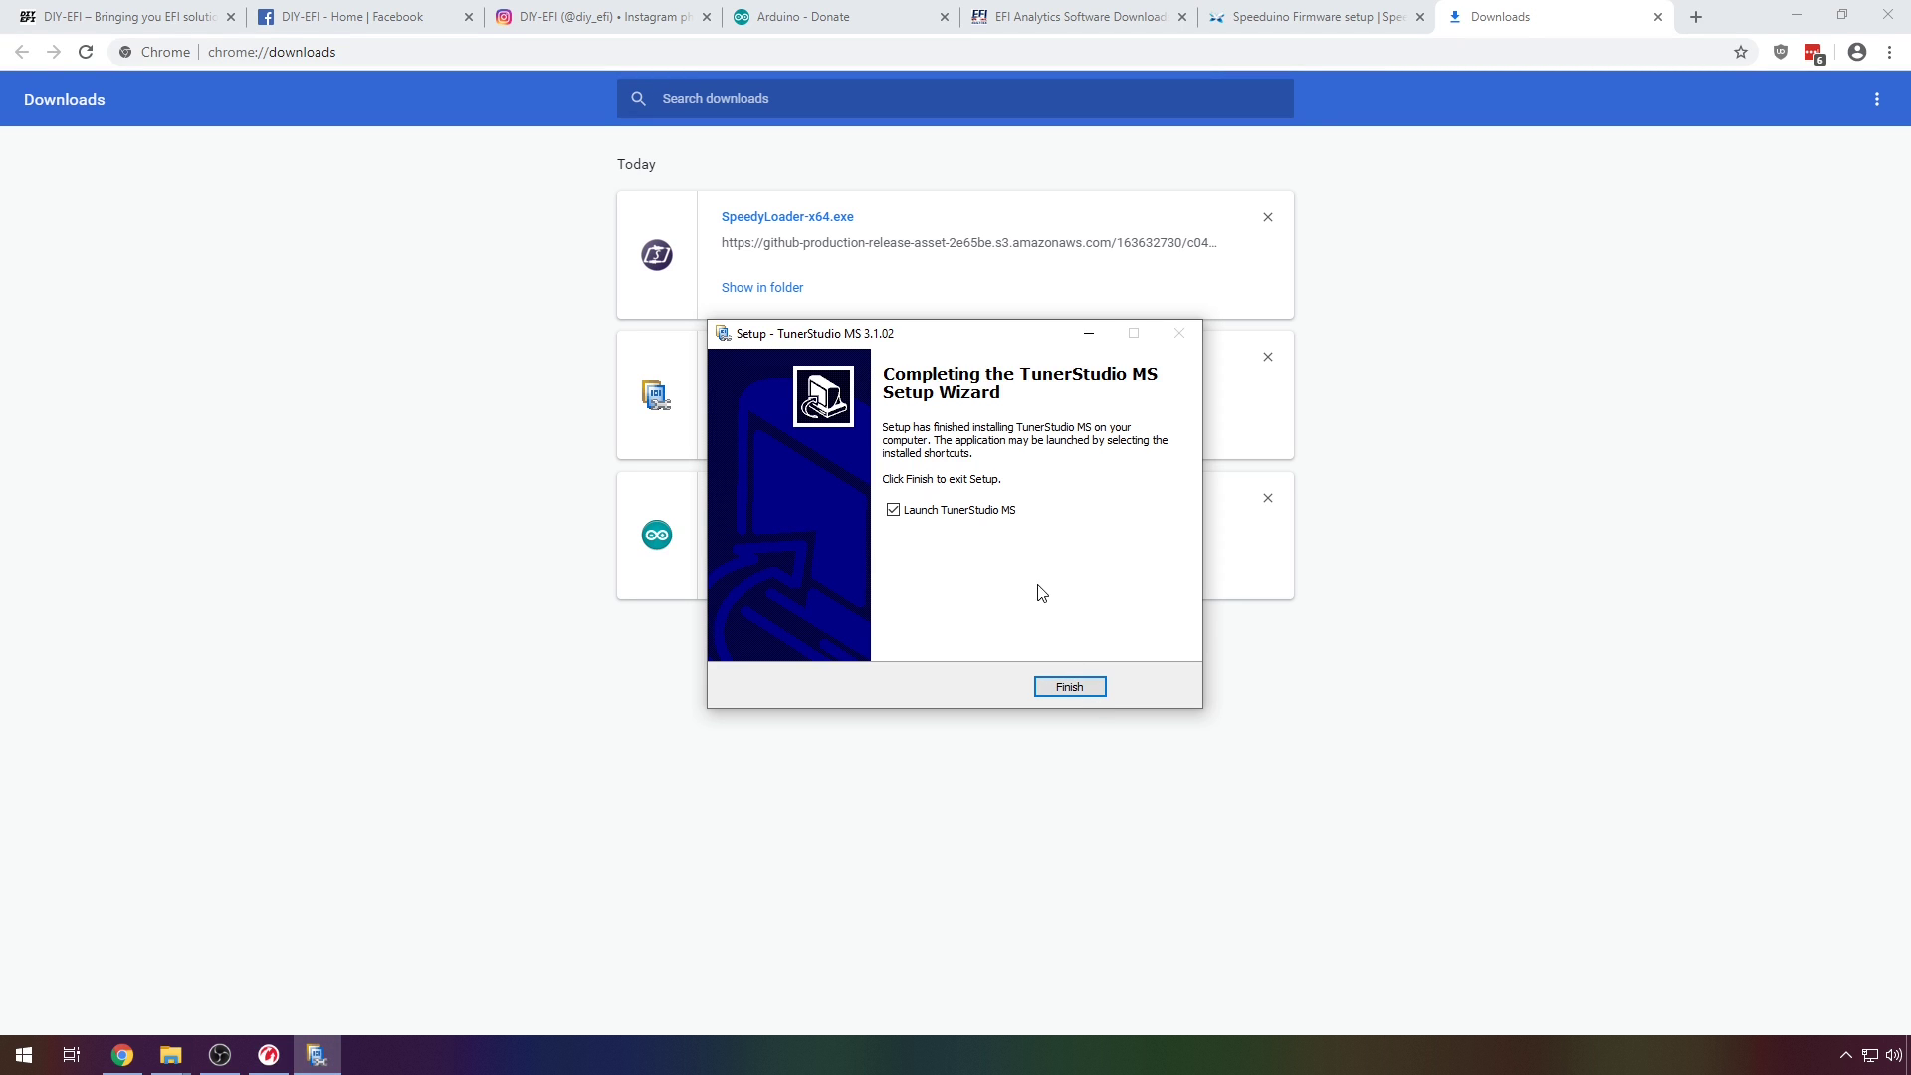
{"action": "left_click", "coordinate": [980, 510]}
{"action": "left_click", "coordinate": [1092, 697]}
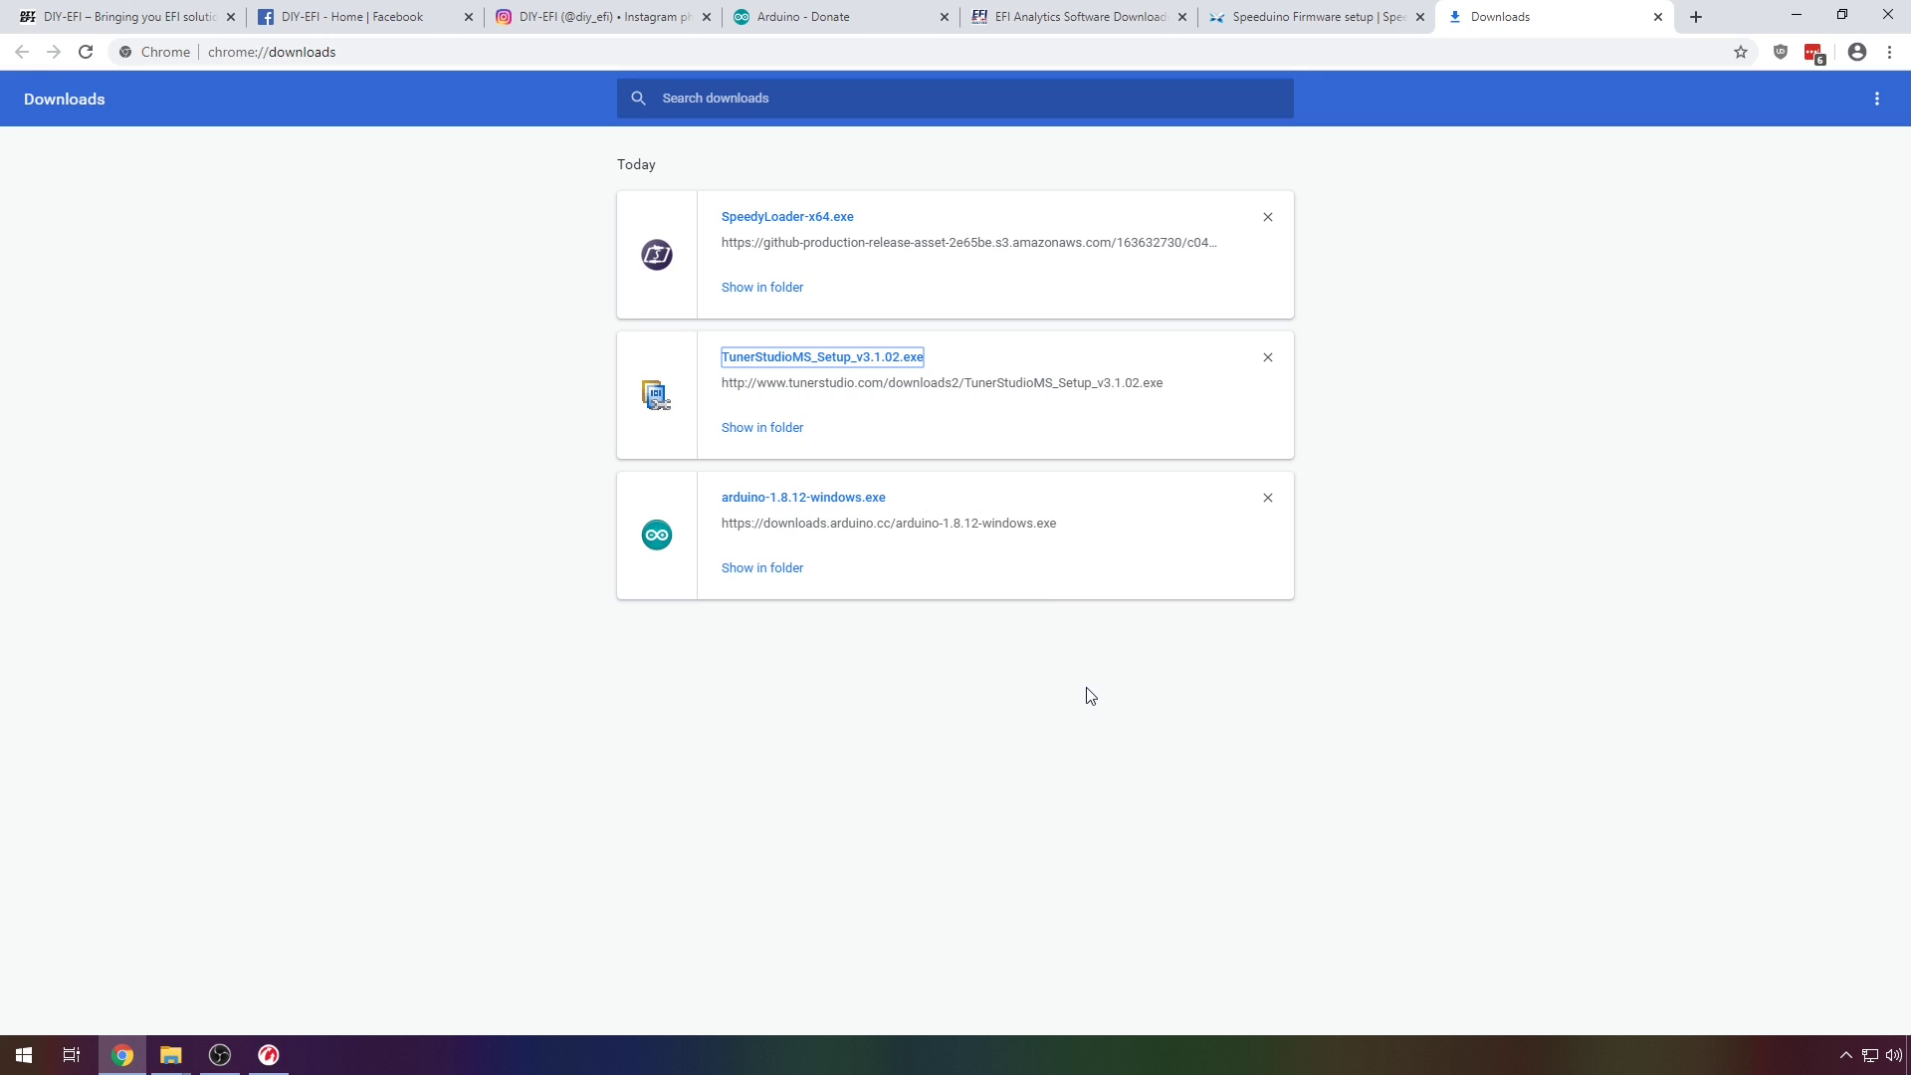
- Check Device Manager's Ports list shows Arduino Mega 2560 on COM4, then close it
{"action": "right_click", "coordinate": [8, 1067]}
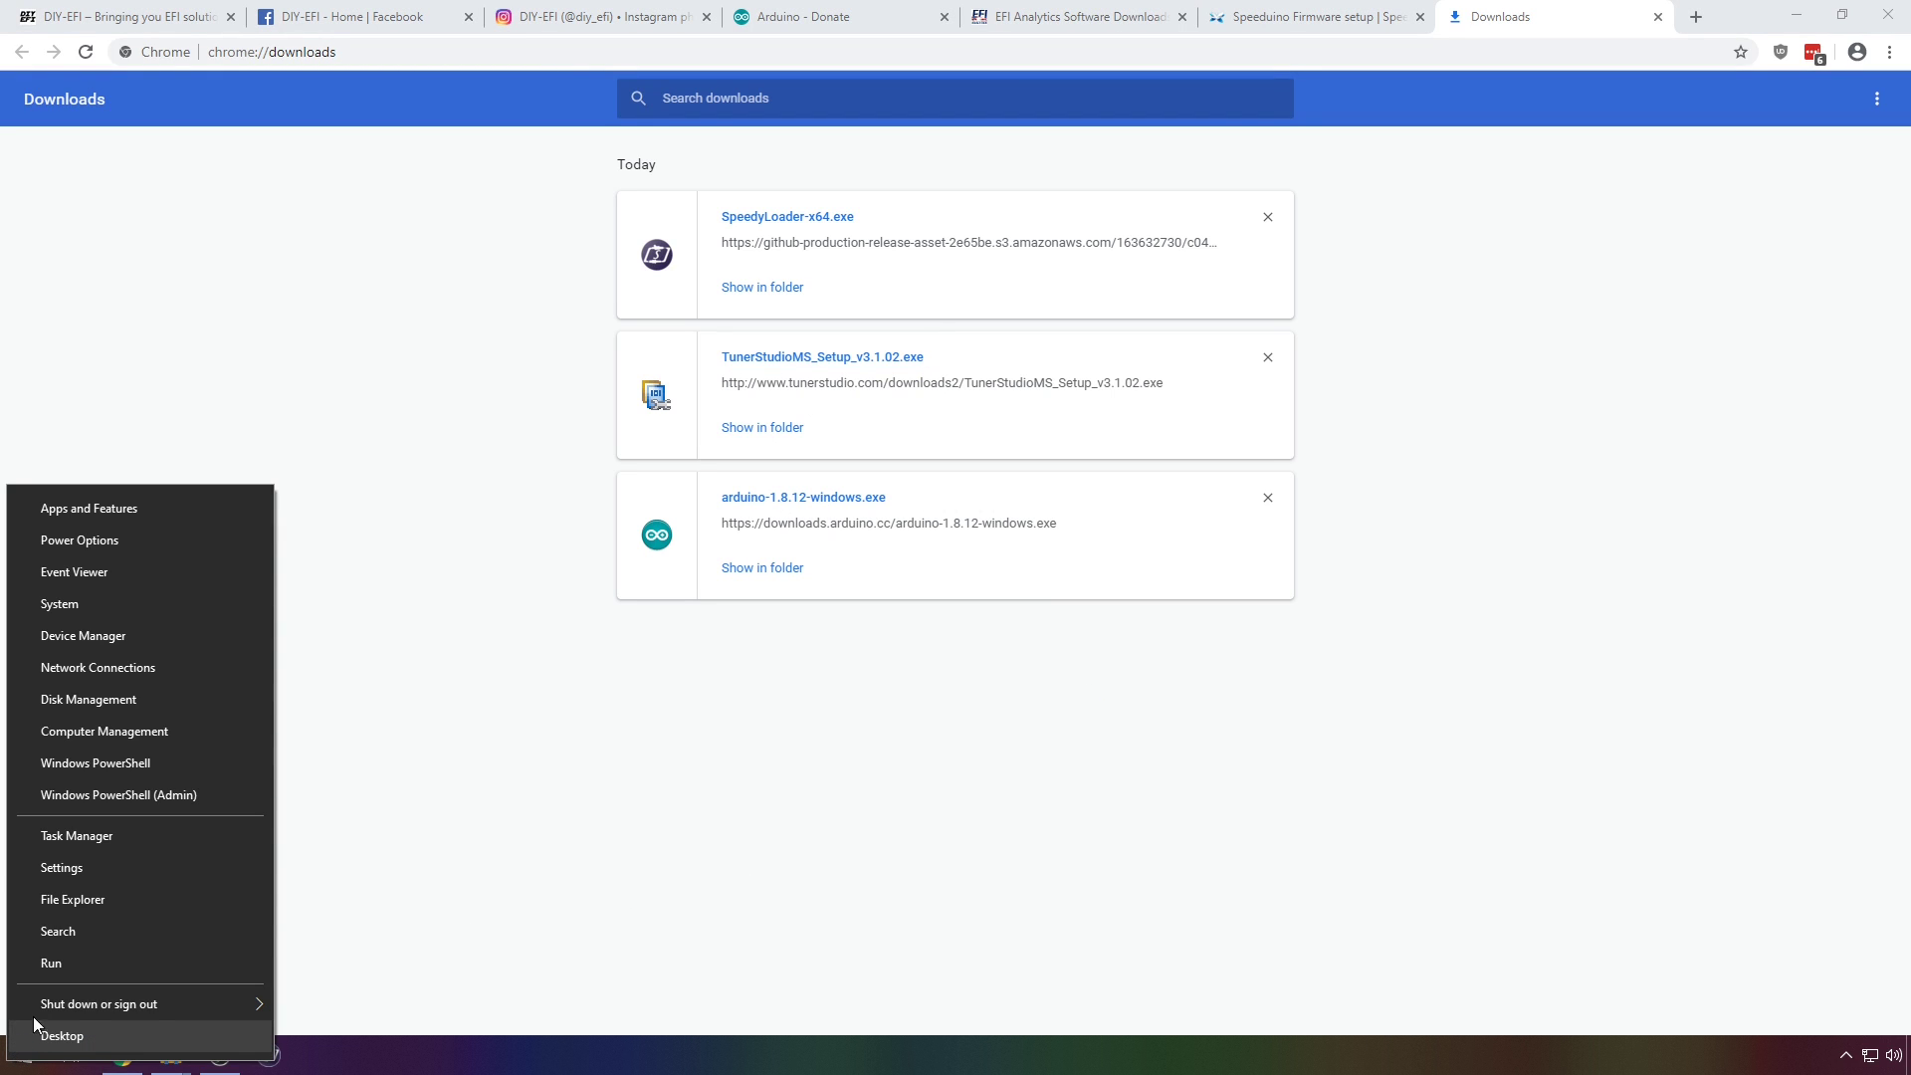
{"action": "left_click", "coordinate": [146, 639]}
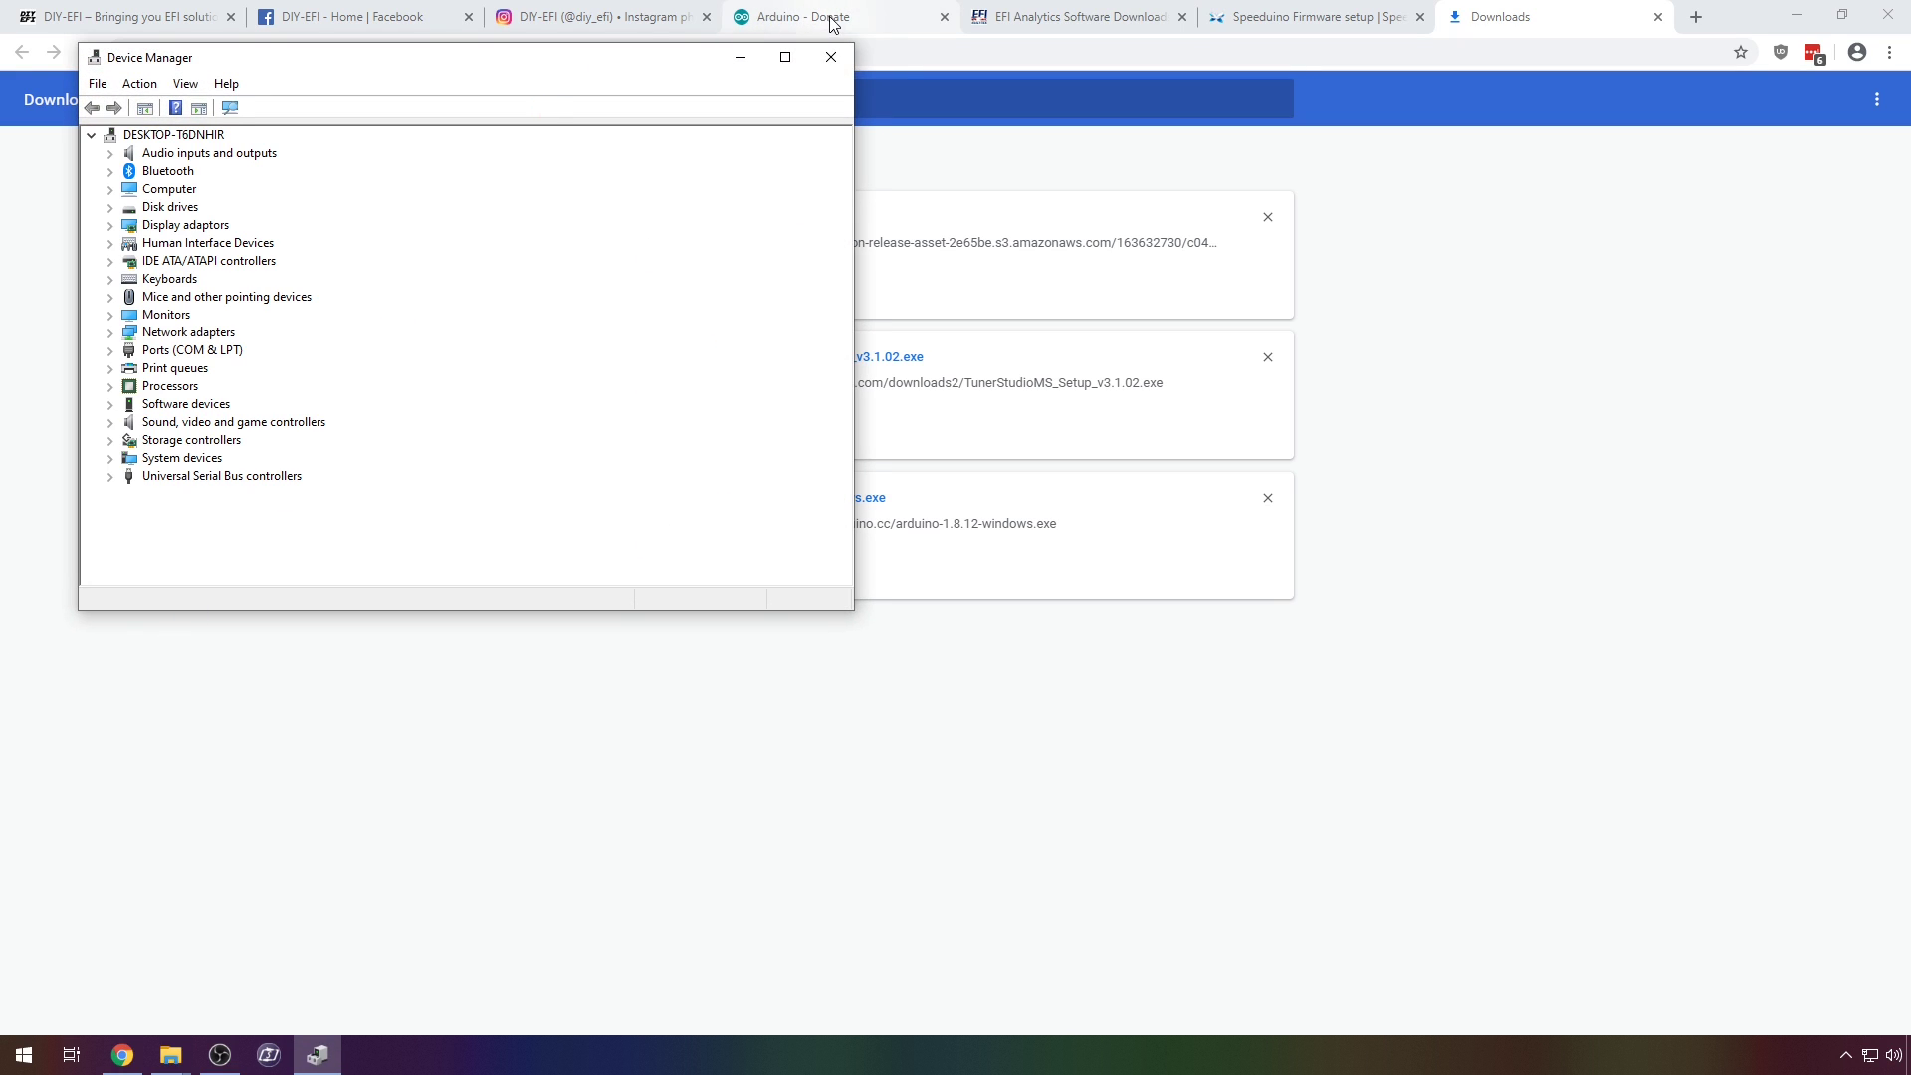
{"action": "left_click", "coordinate": [785, 56]}
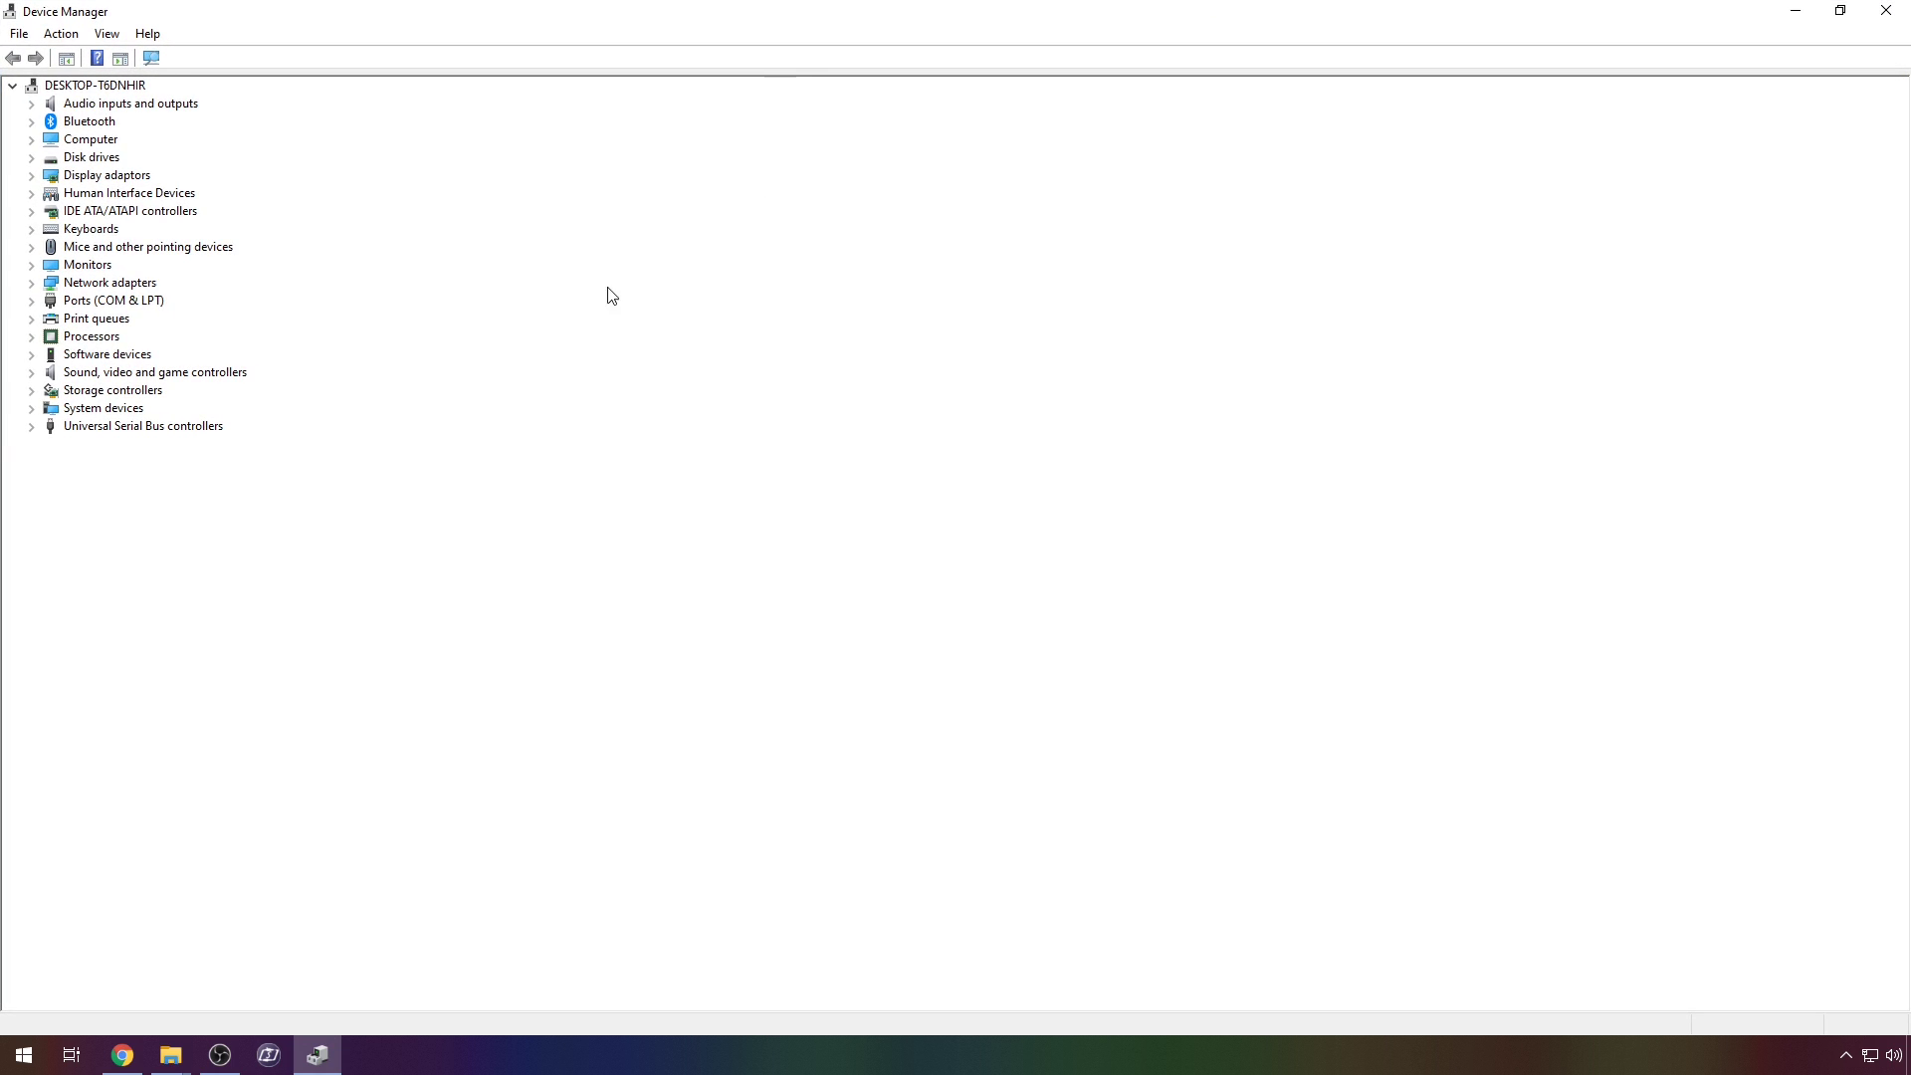
{"action": "left_click", "coordinate": [31, 300]}
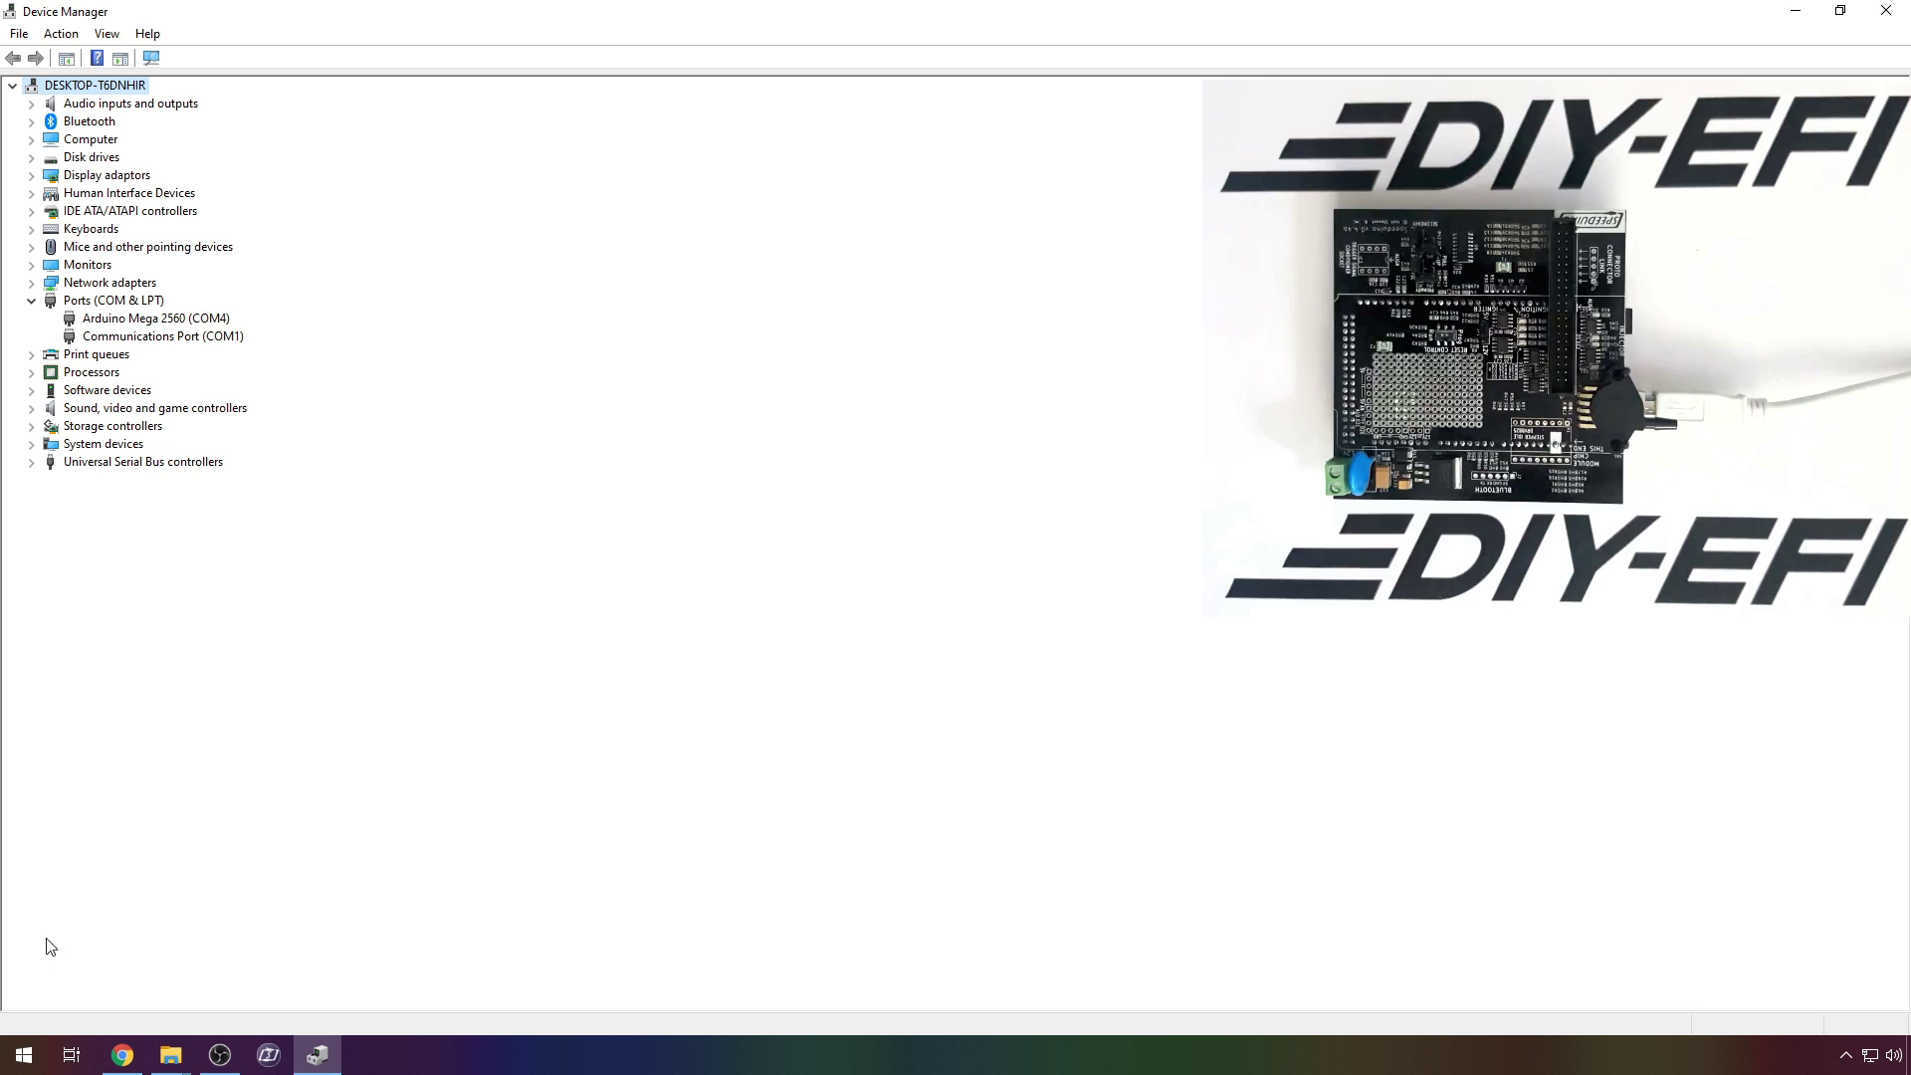
{"action": "left_click", "coordinate": [223, 318]}
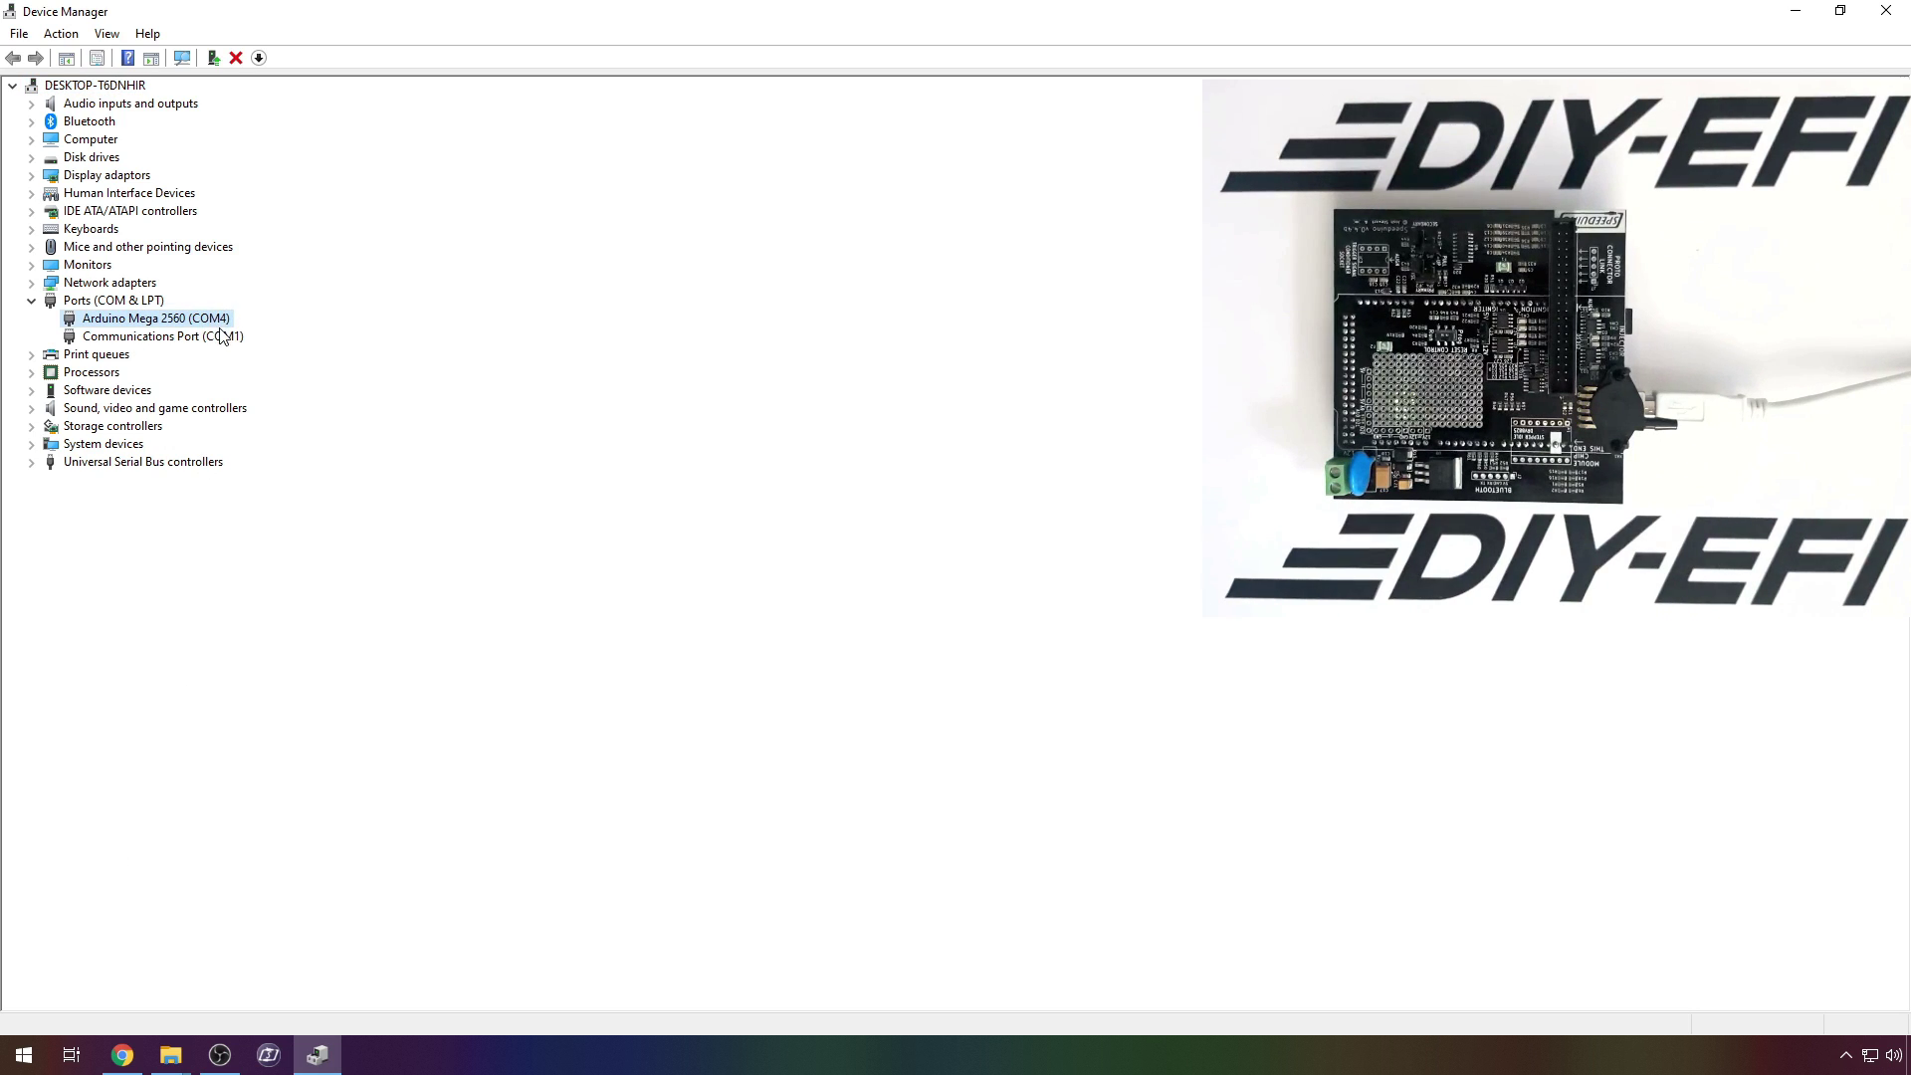
{"action": "left_click", "coordinate": [1885, 10]}
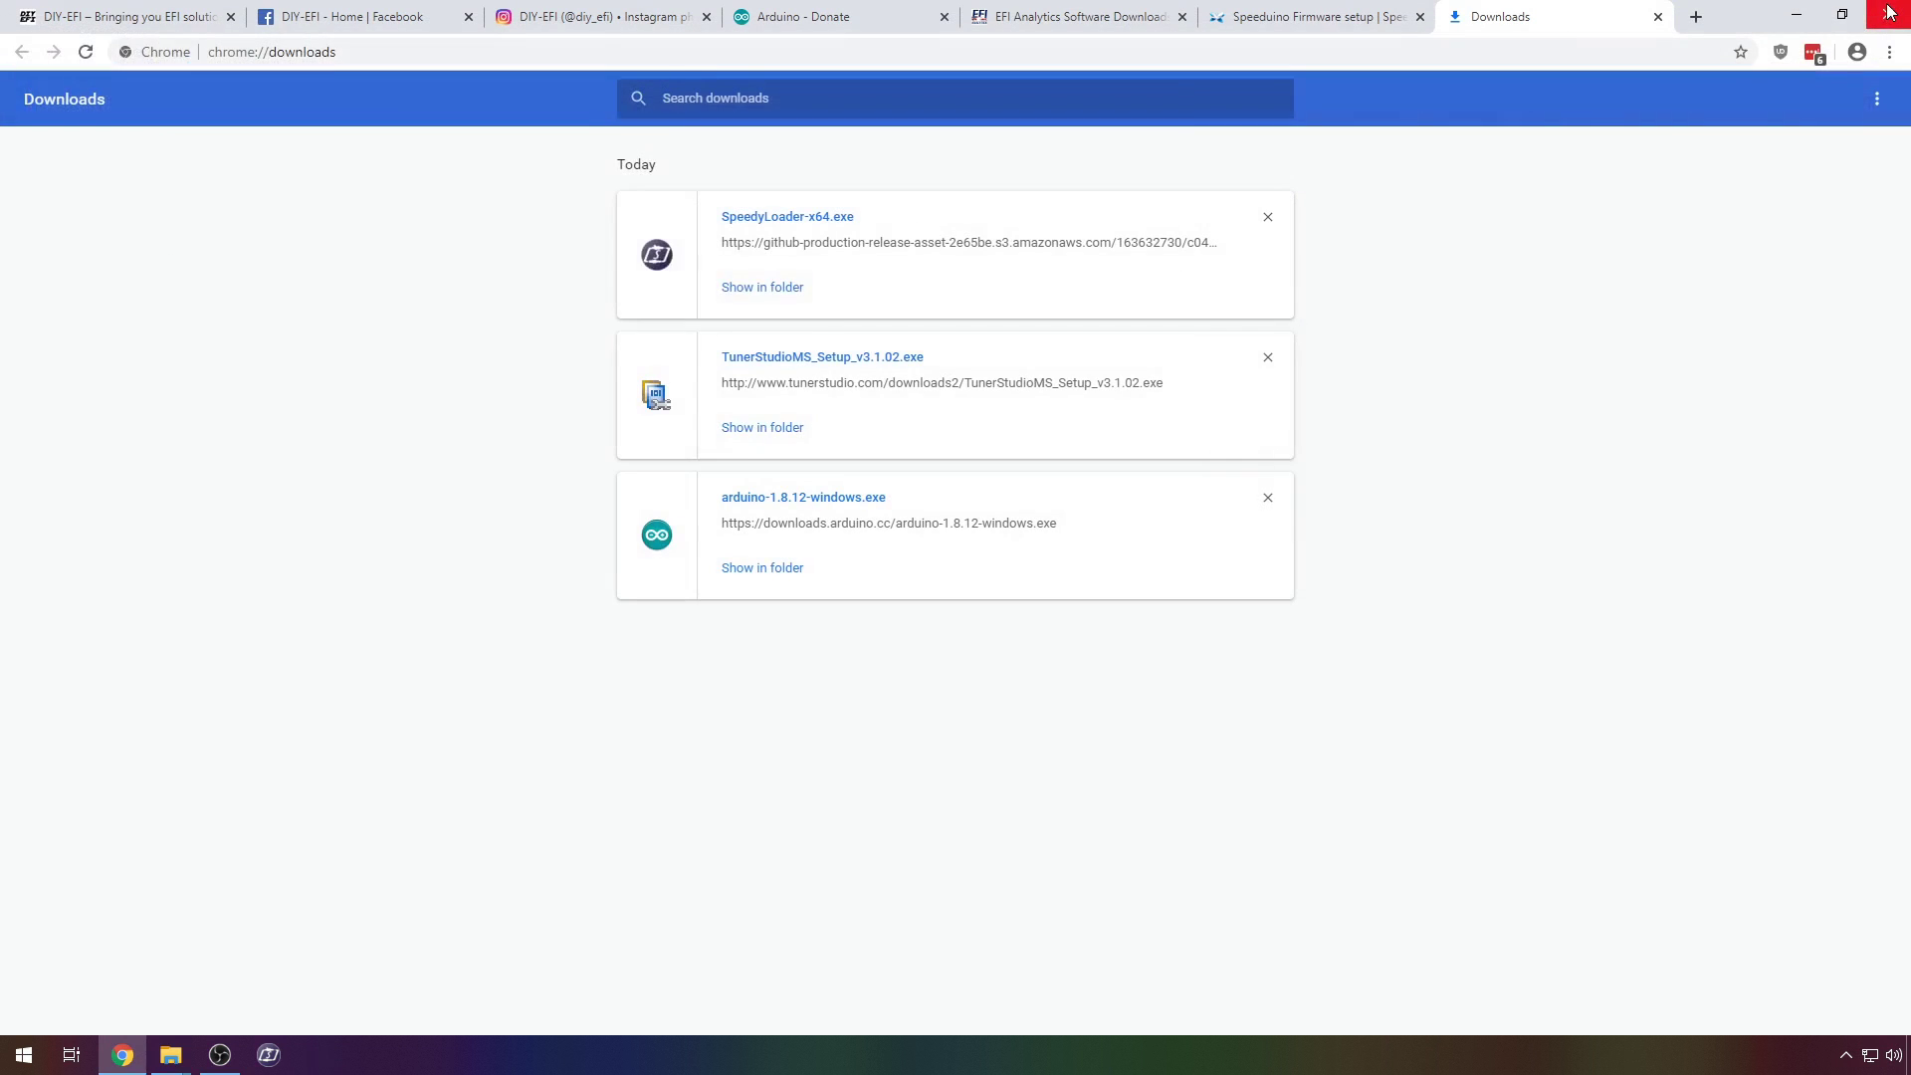
- Flash Speeduino firmware 202002 to the board through COM4 using SpeedyLoader
{"action": "left_click", "coordinate": [825, 227]}
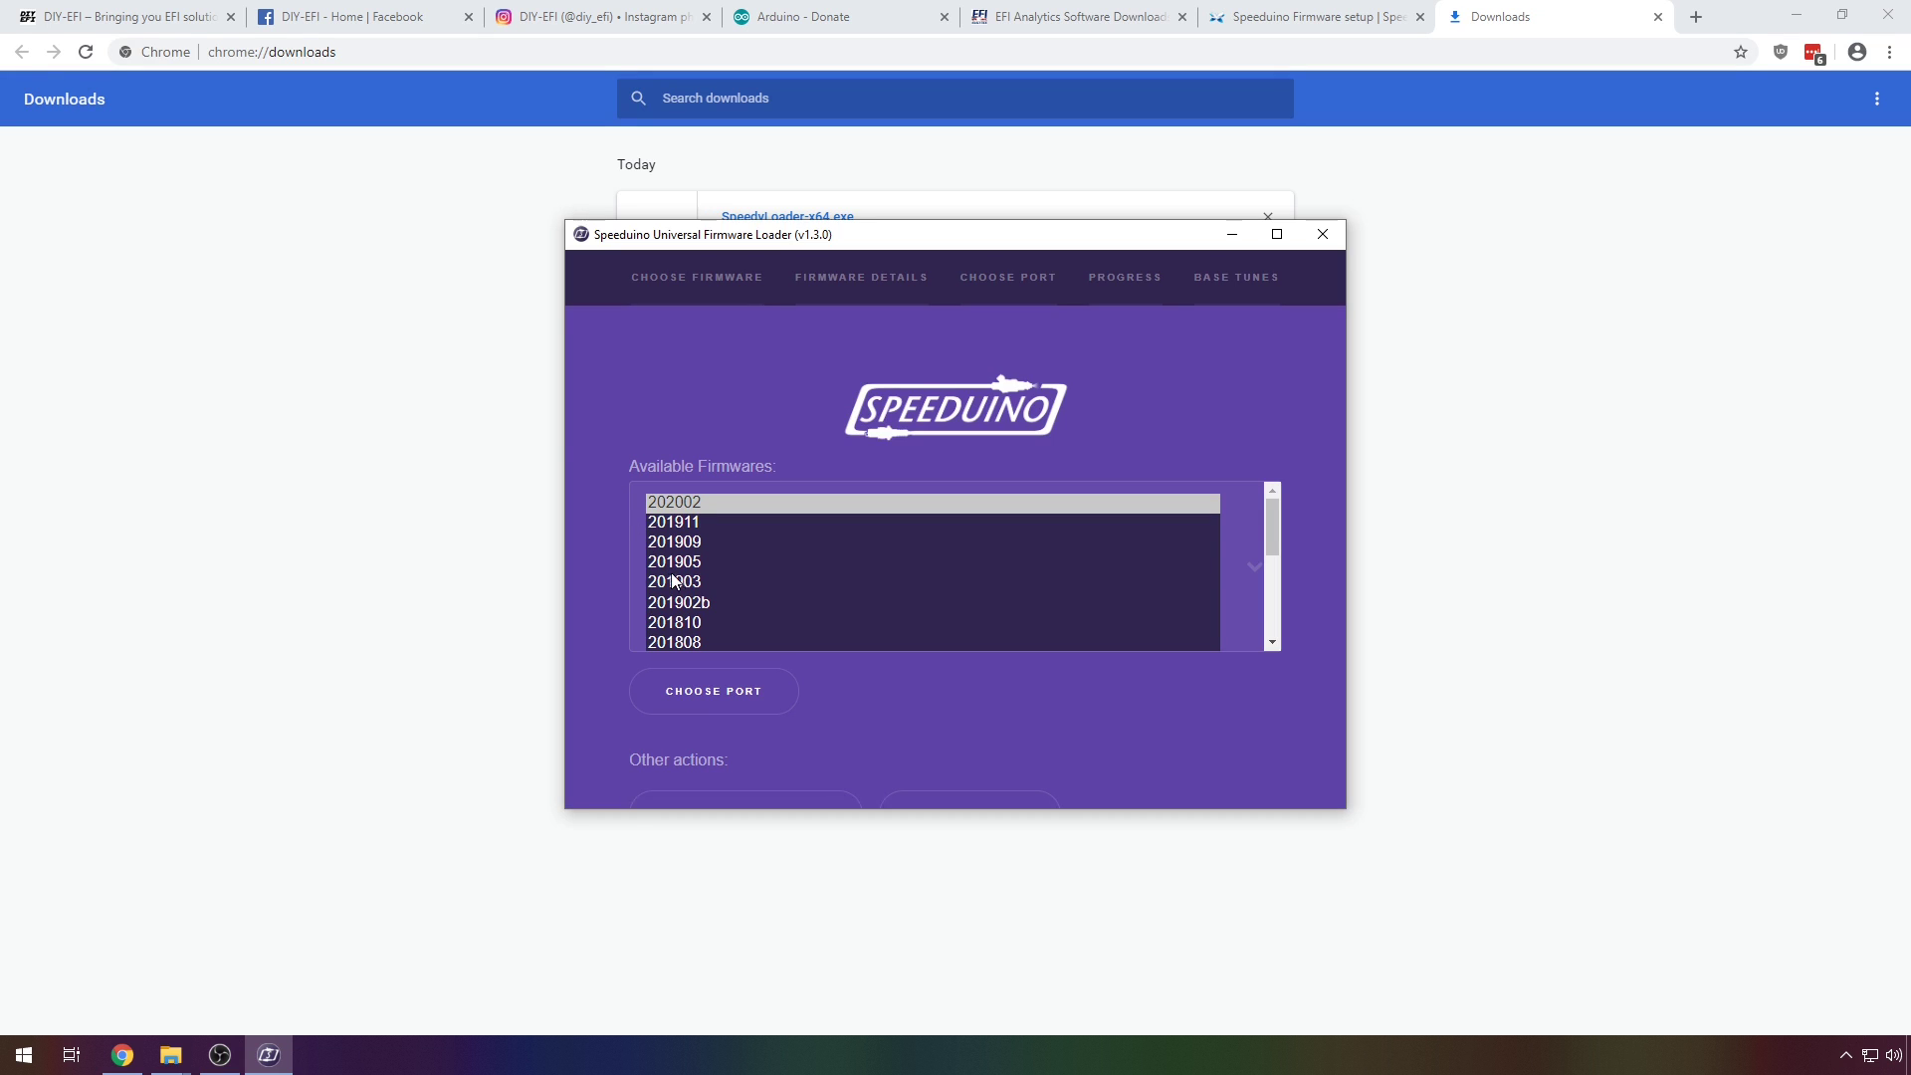
{"action": "left_click", "coordinate": [746, 698]}
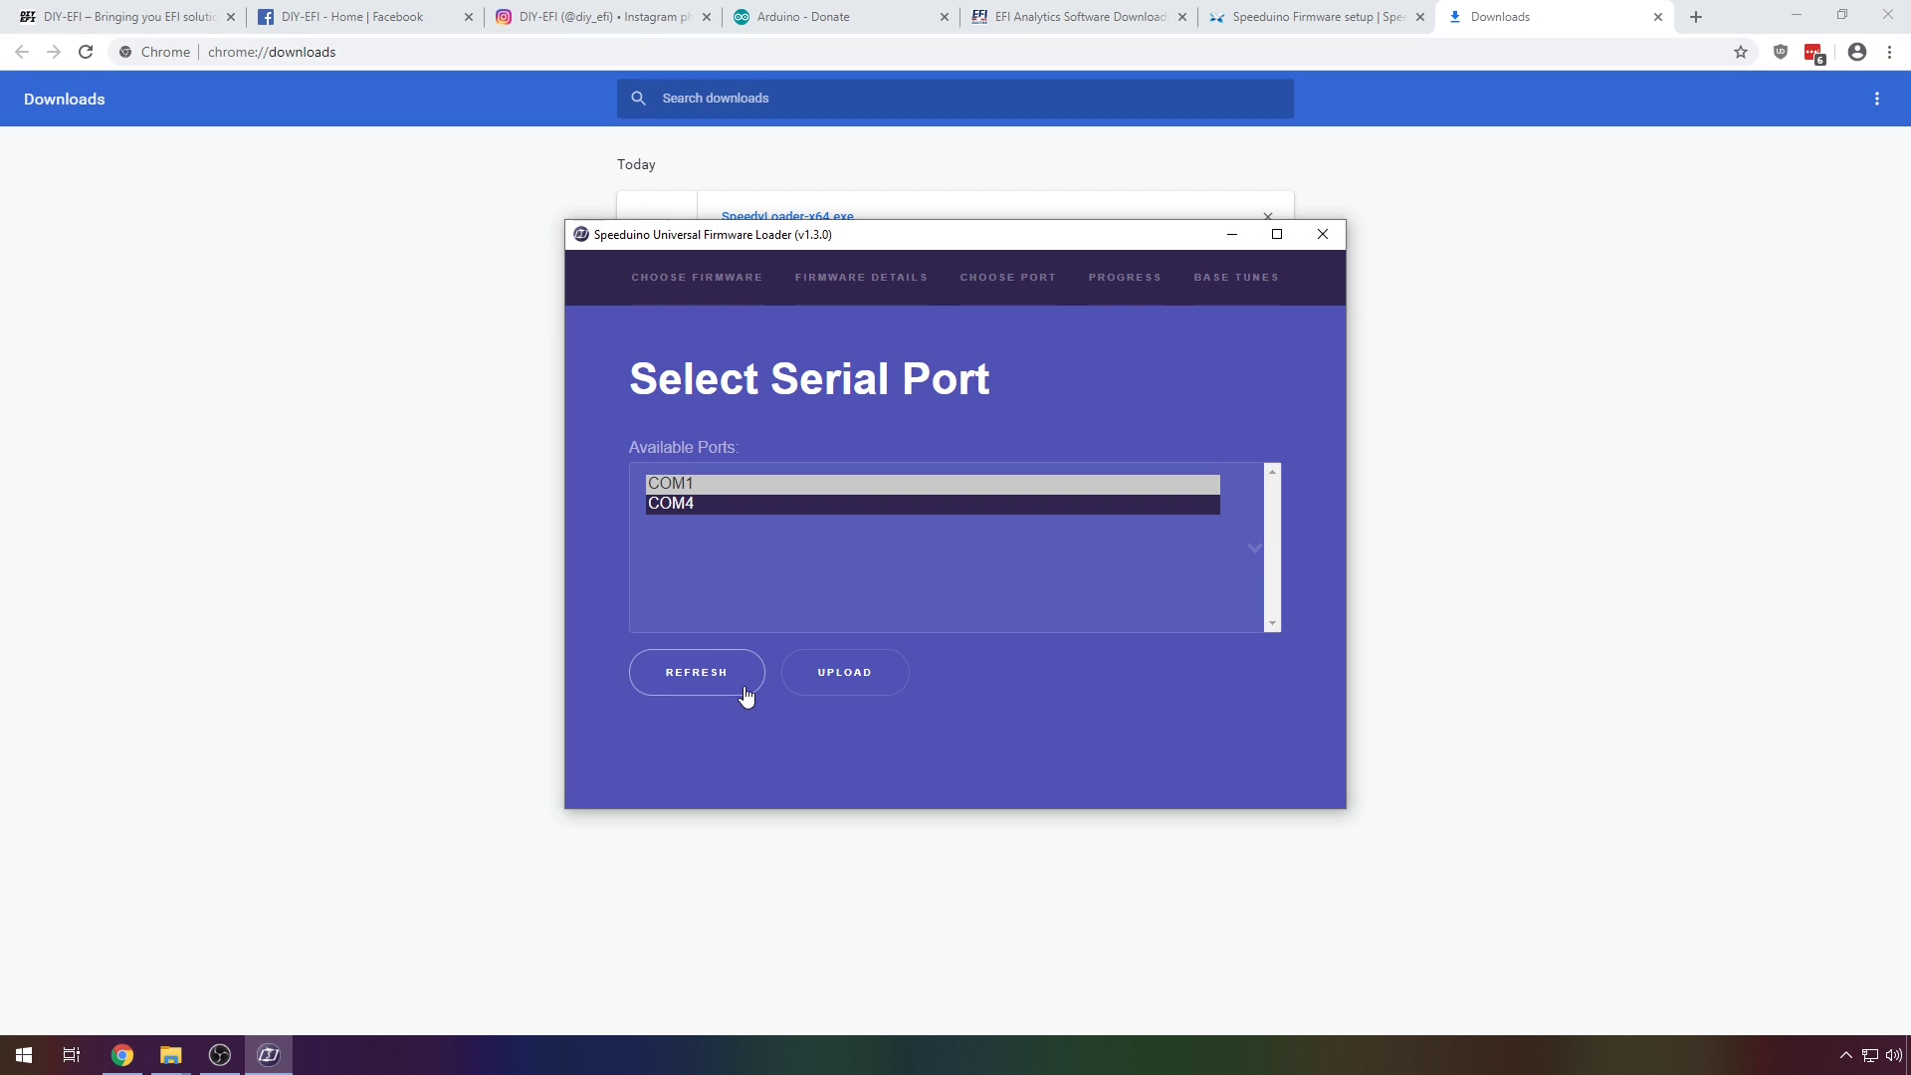
{"action": "left_click", "coordinate": [683, 503]}
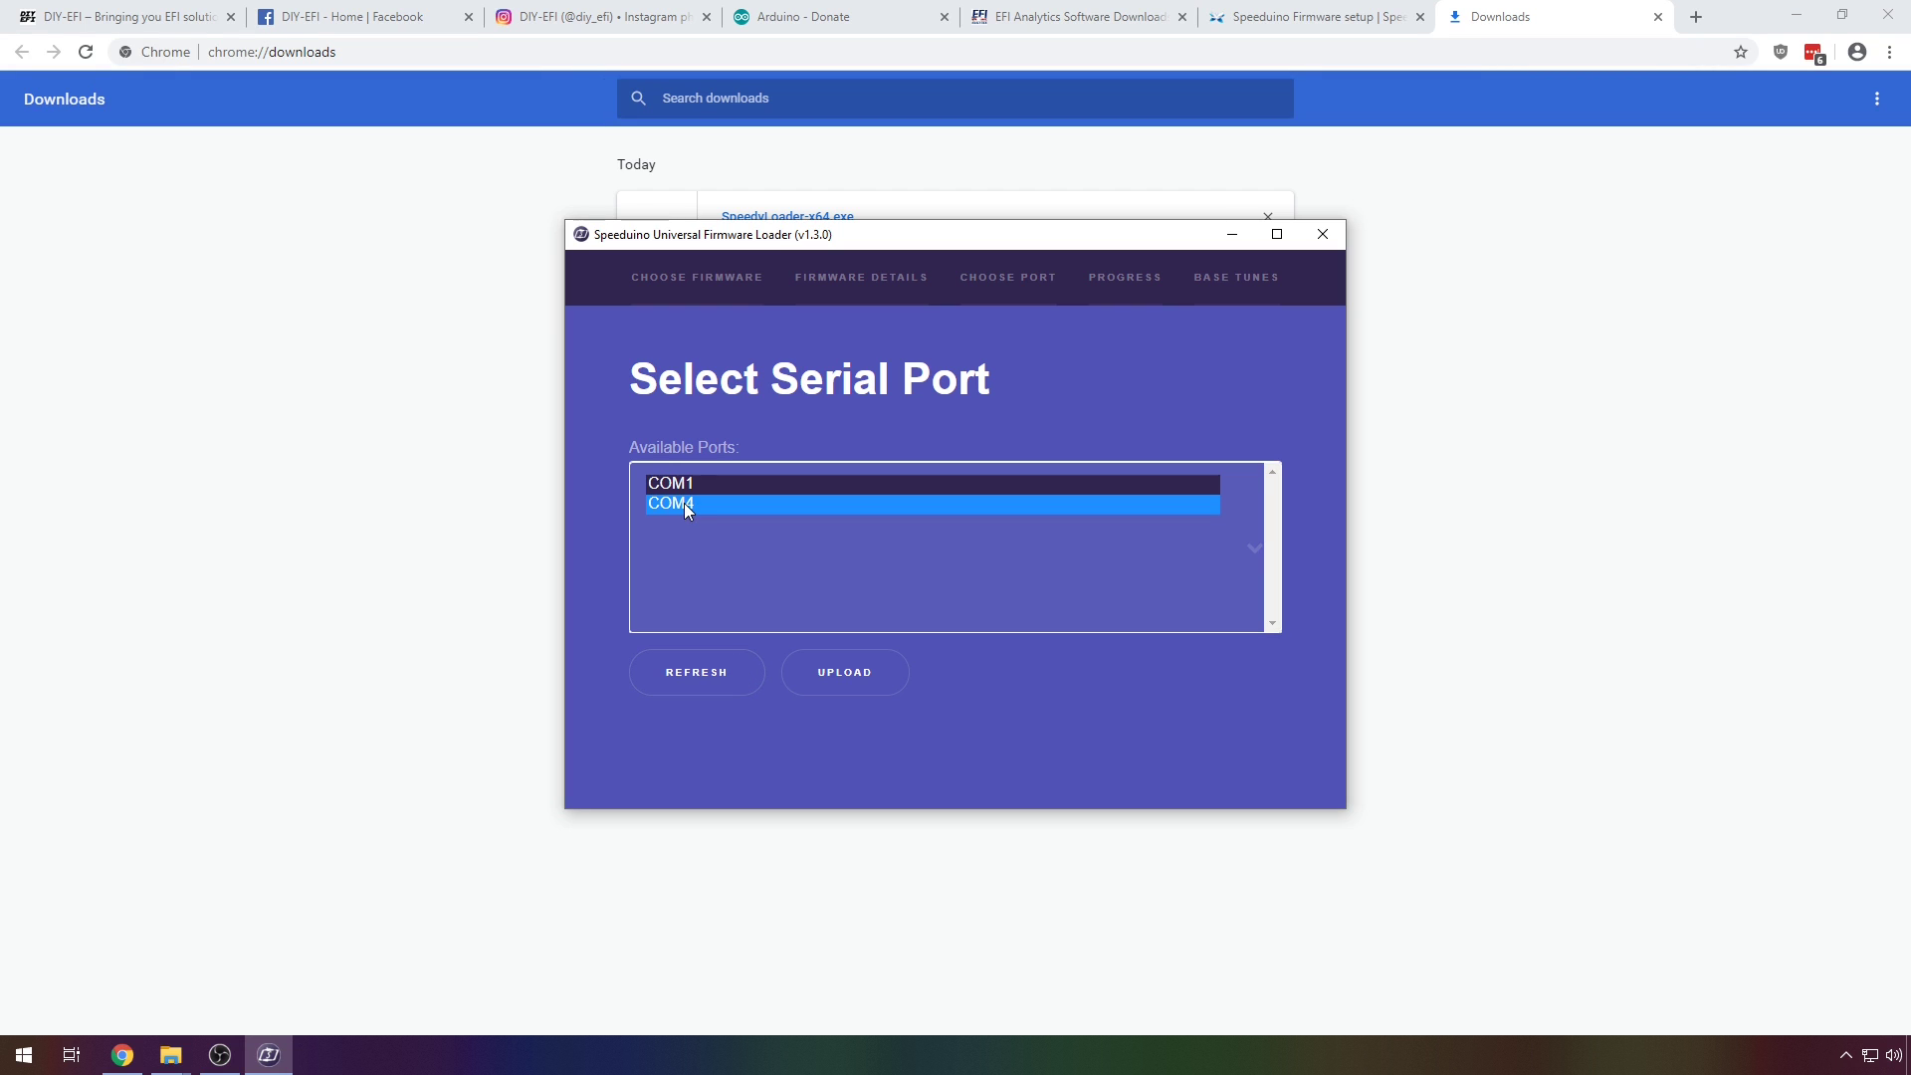
{"action": "left_click", "coordinate": [824, 679]}
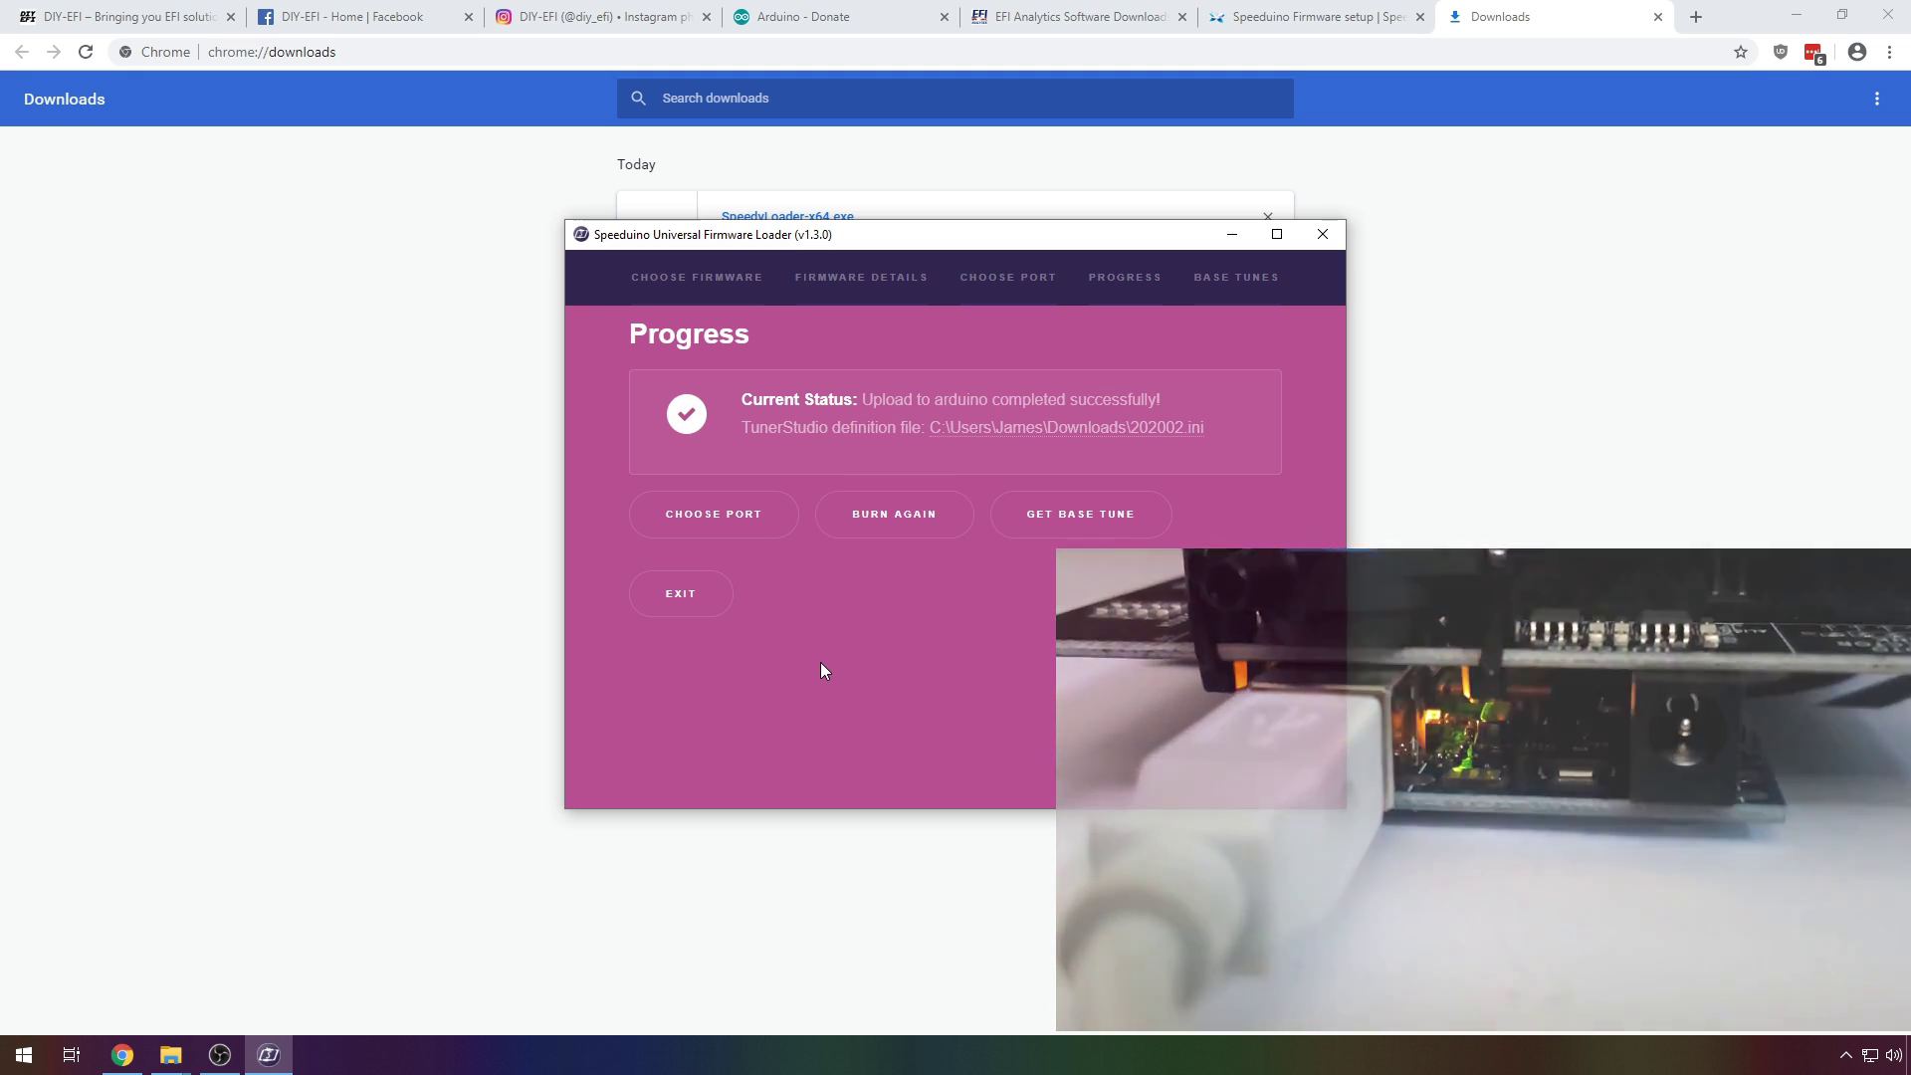
- Download the Speeduino Generic base tune and save it to the Downloads folder
{"action": "left_click", "coordinate": [1049, 525]}
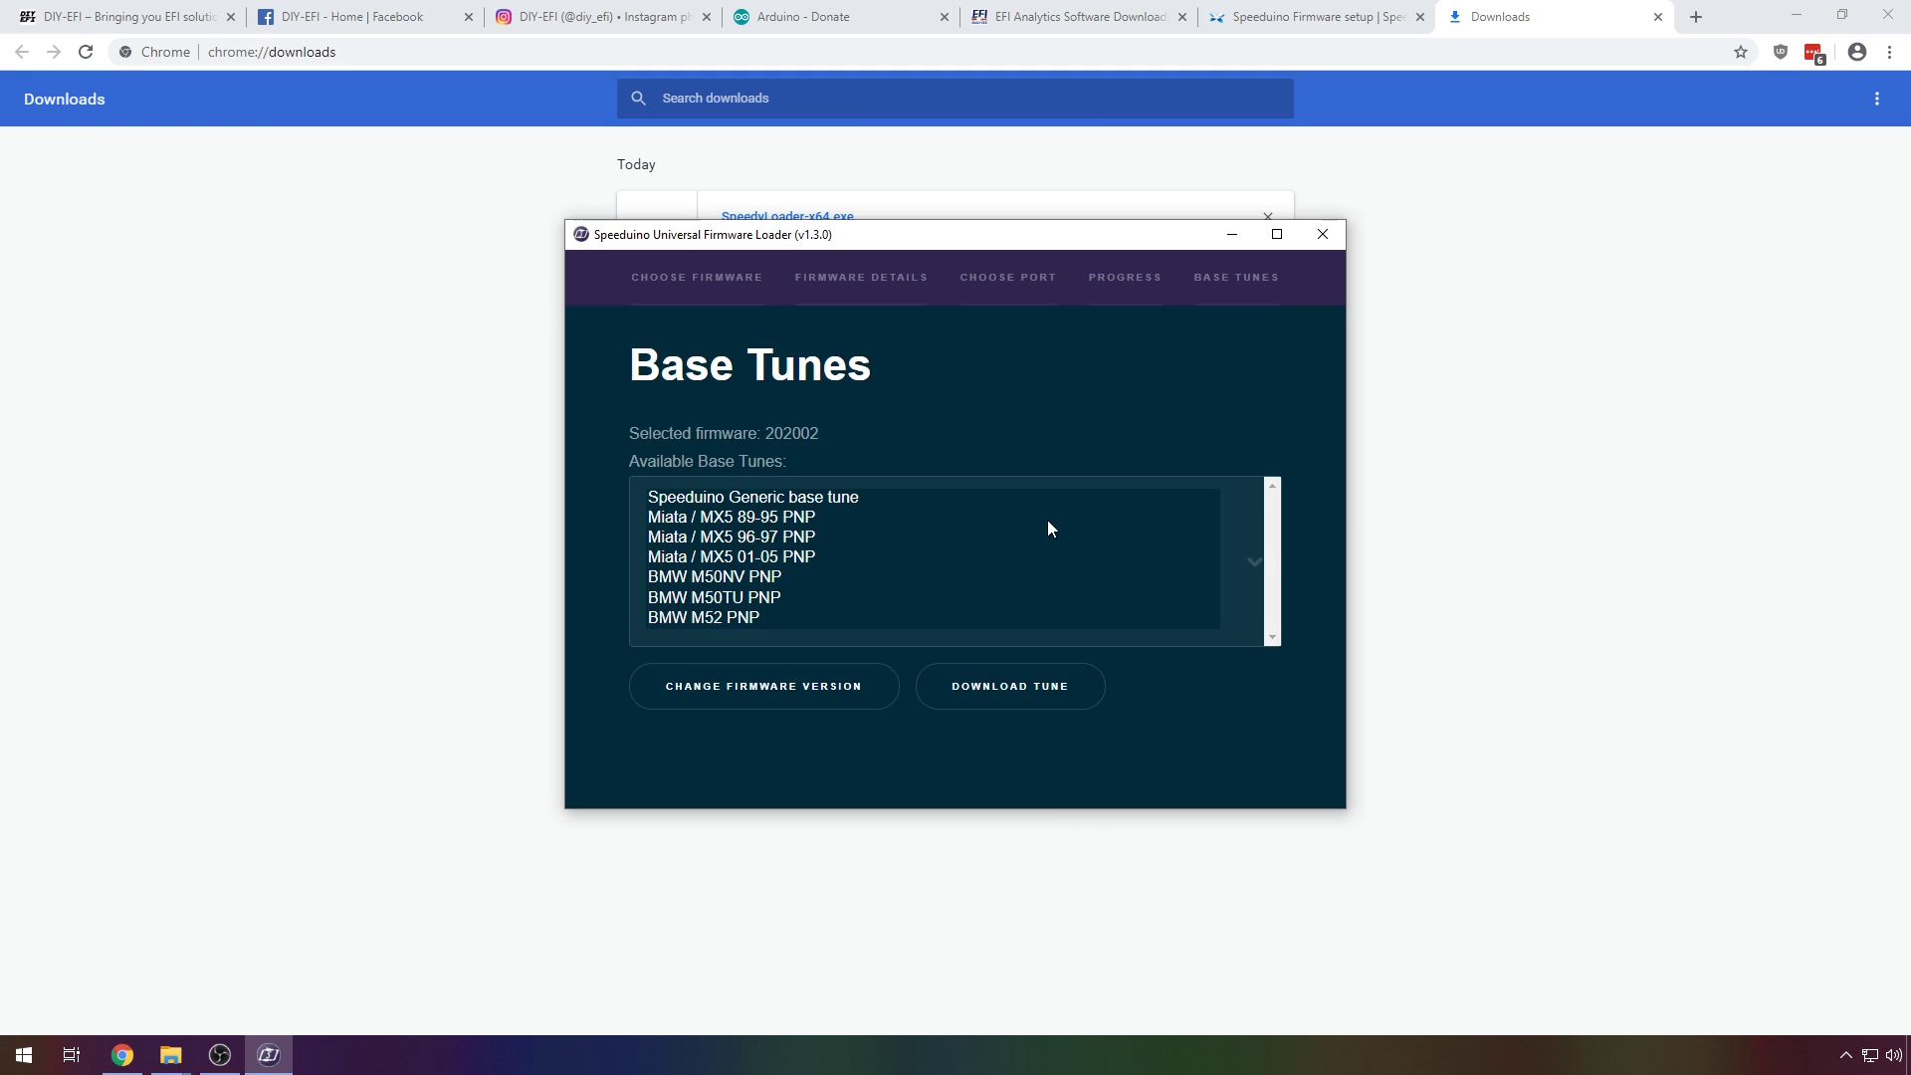
{"action": "left_click", "coordinate": [845, 499]}
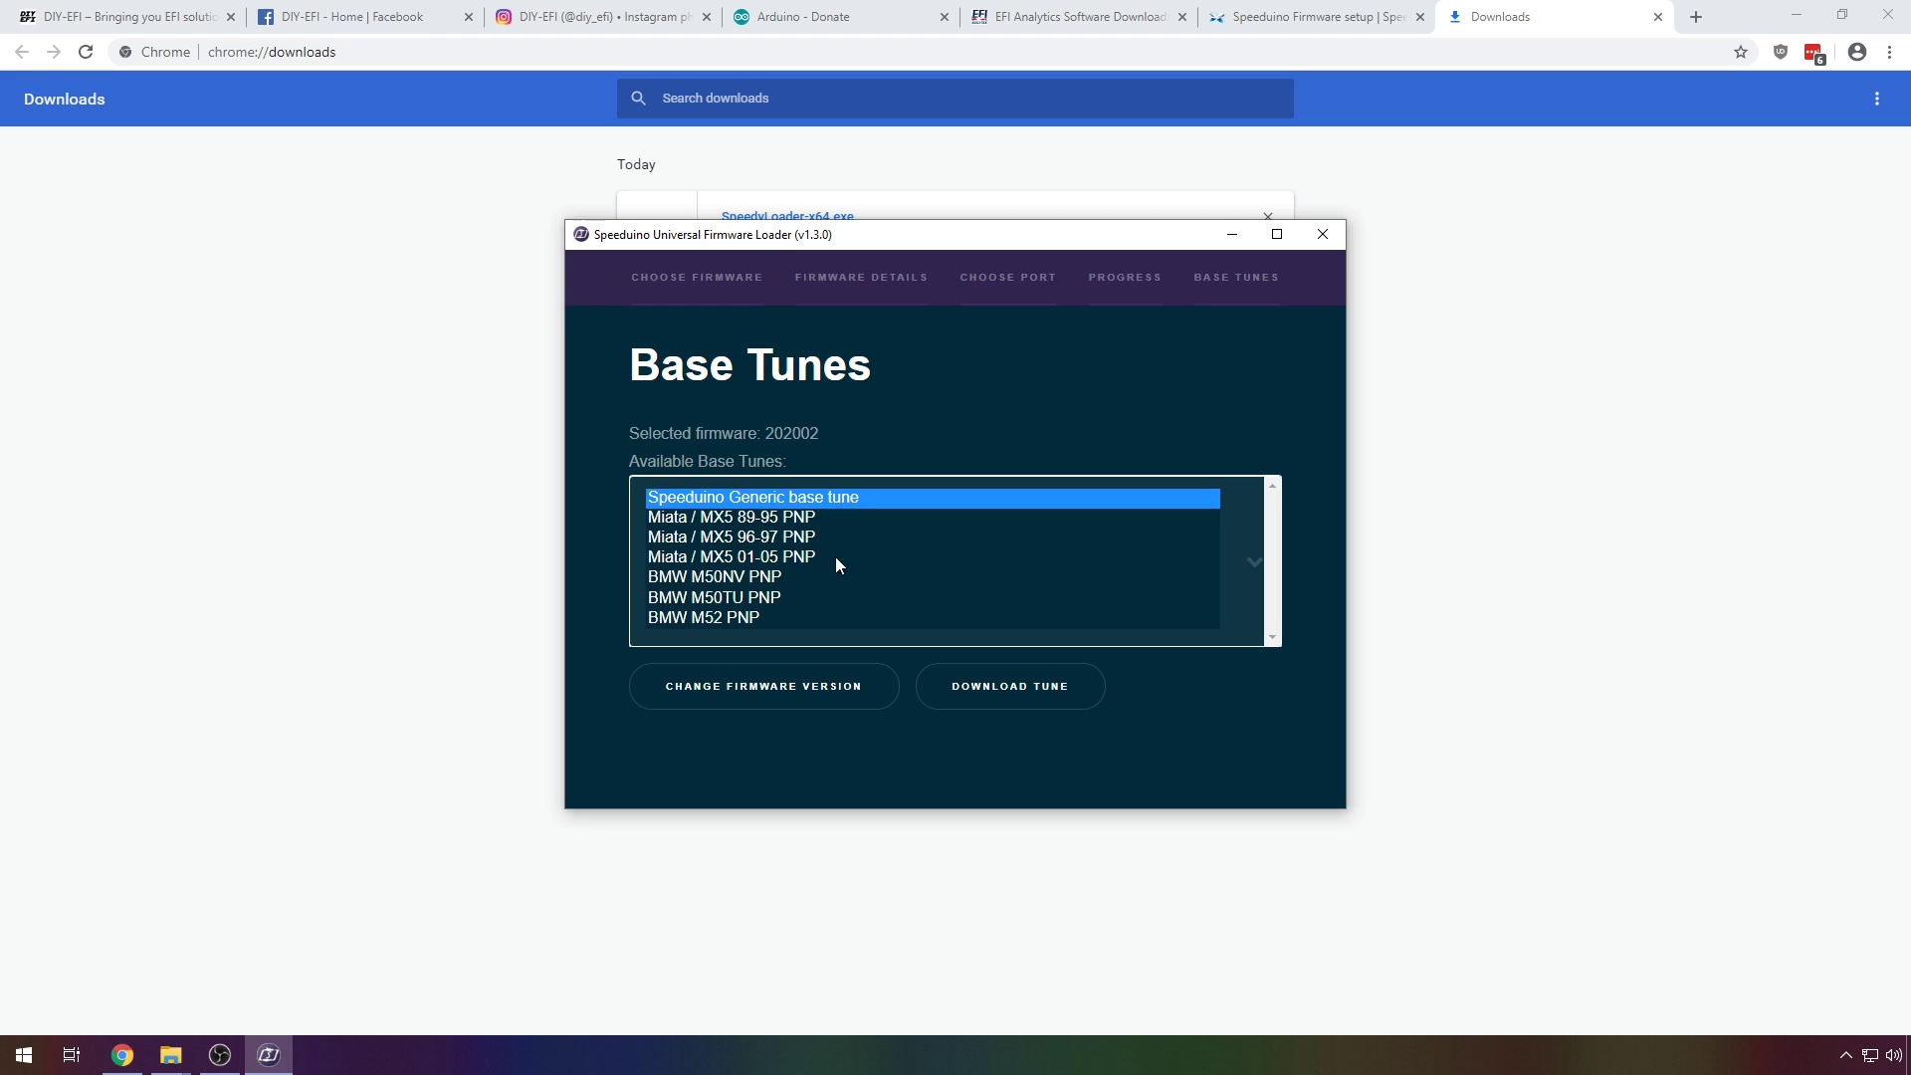
{"action": "left_click", "coordinate": [958, 691]}
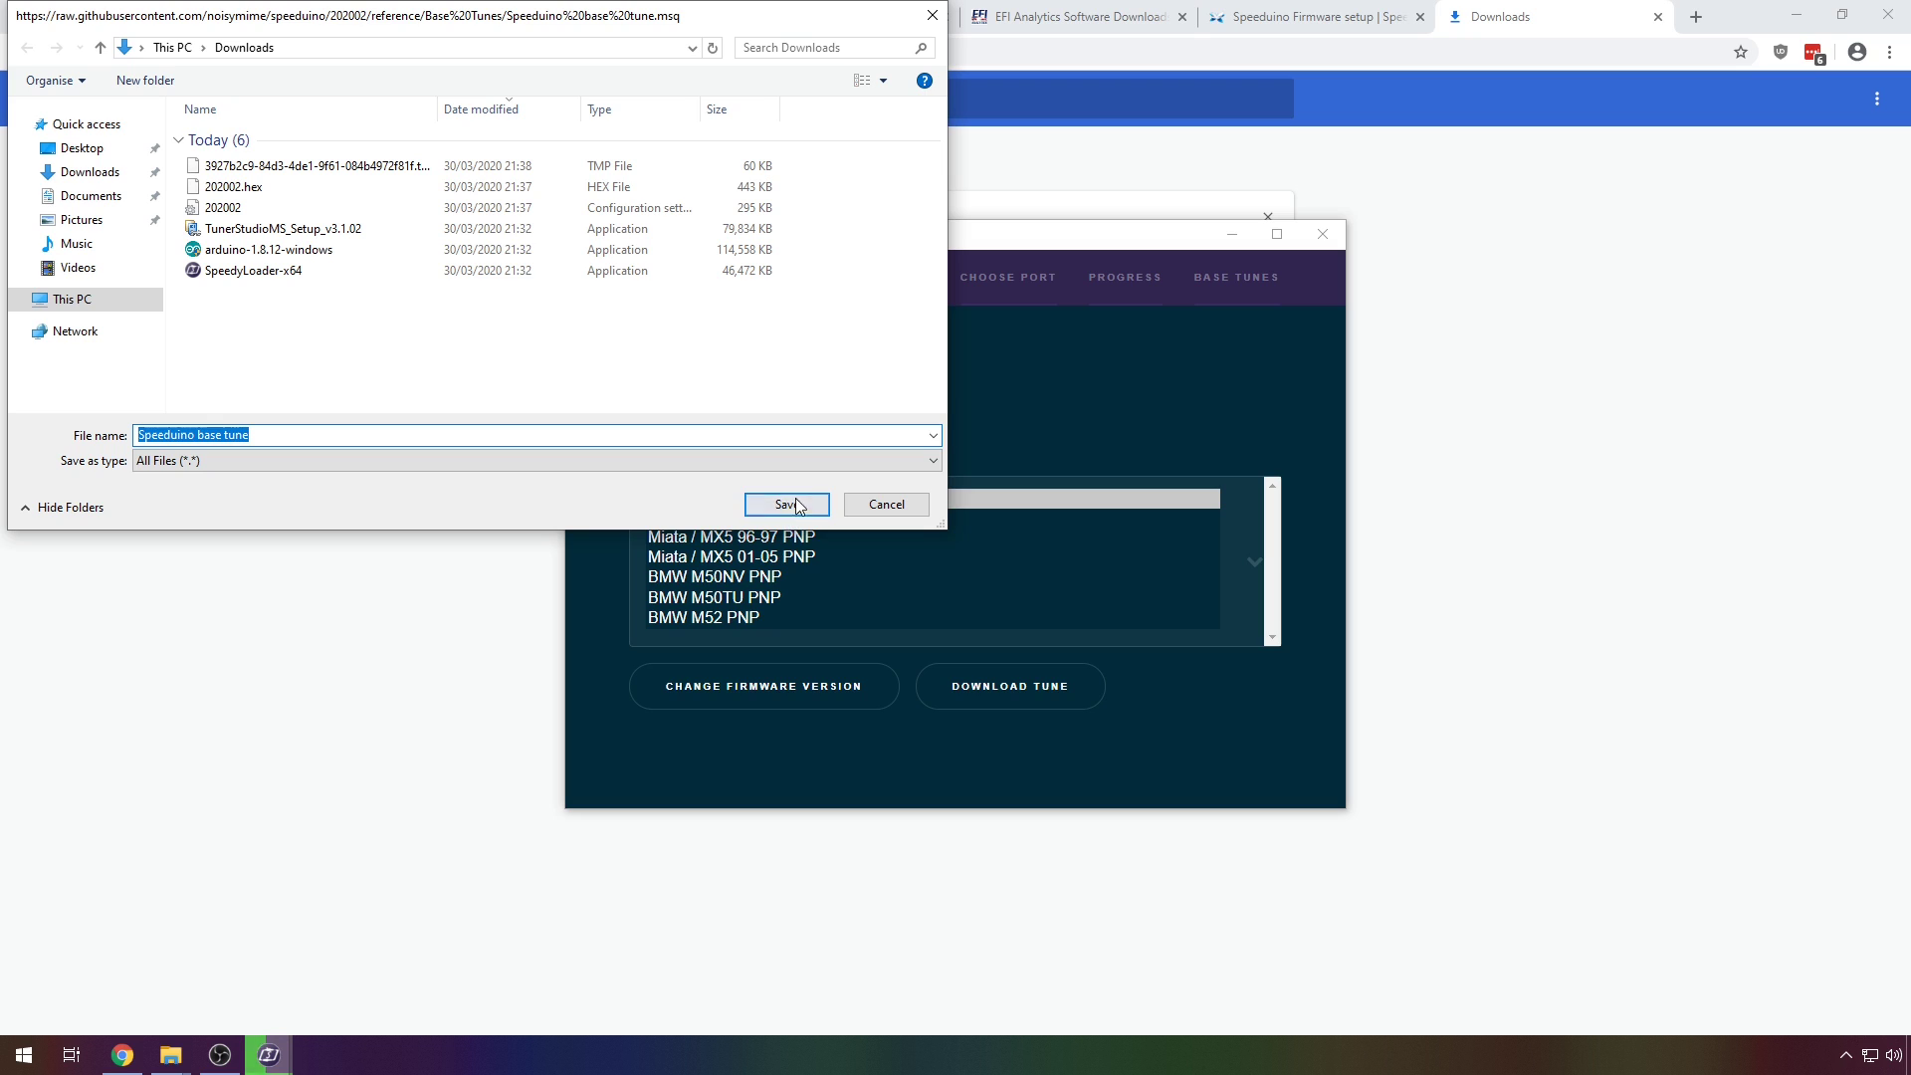
{"action": "left_click", "coordinate": [802, 502]}
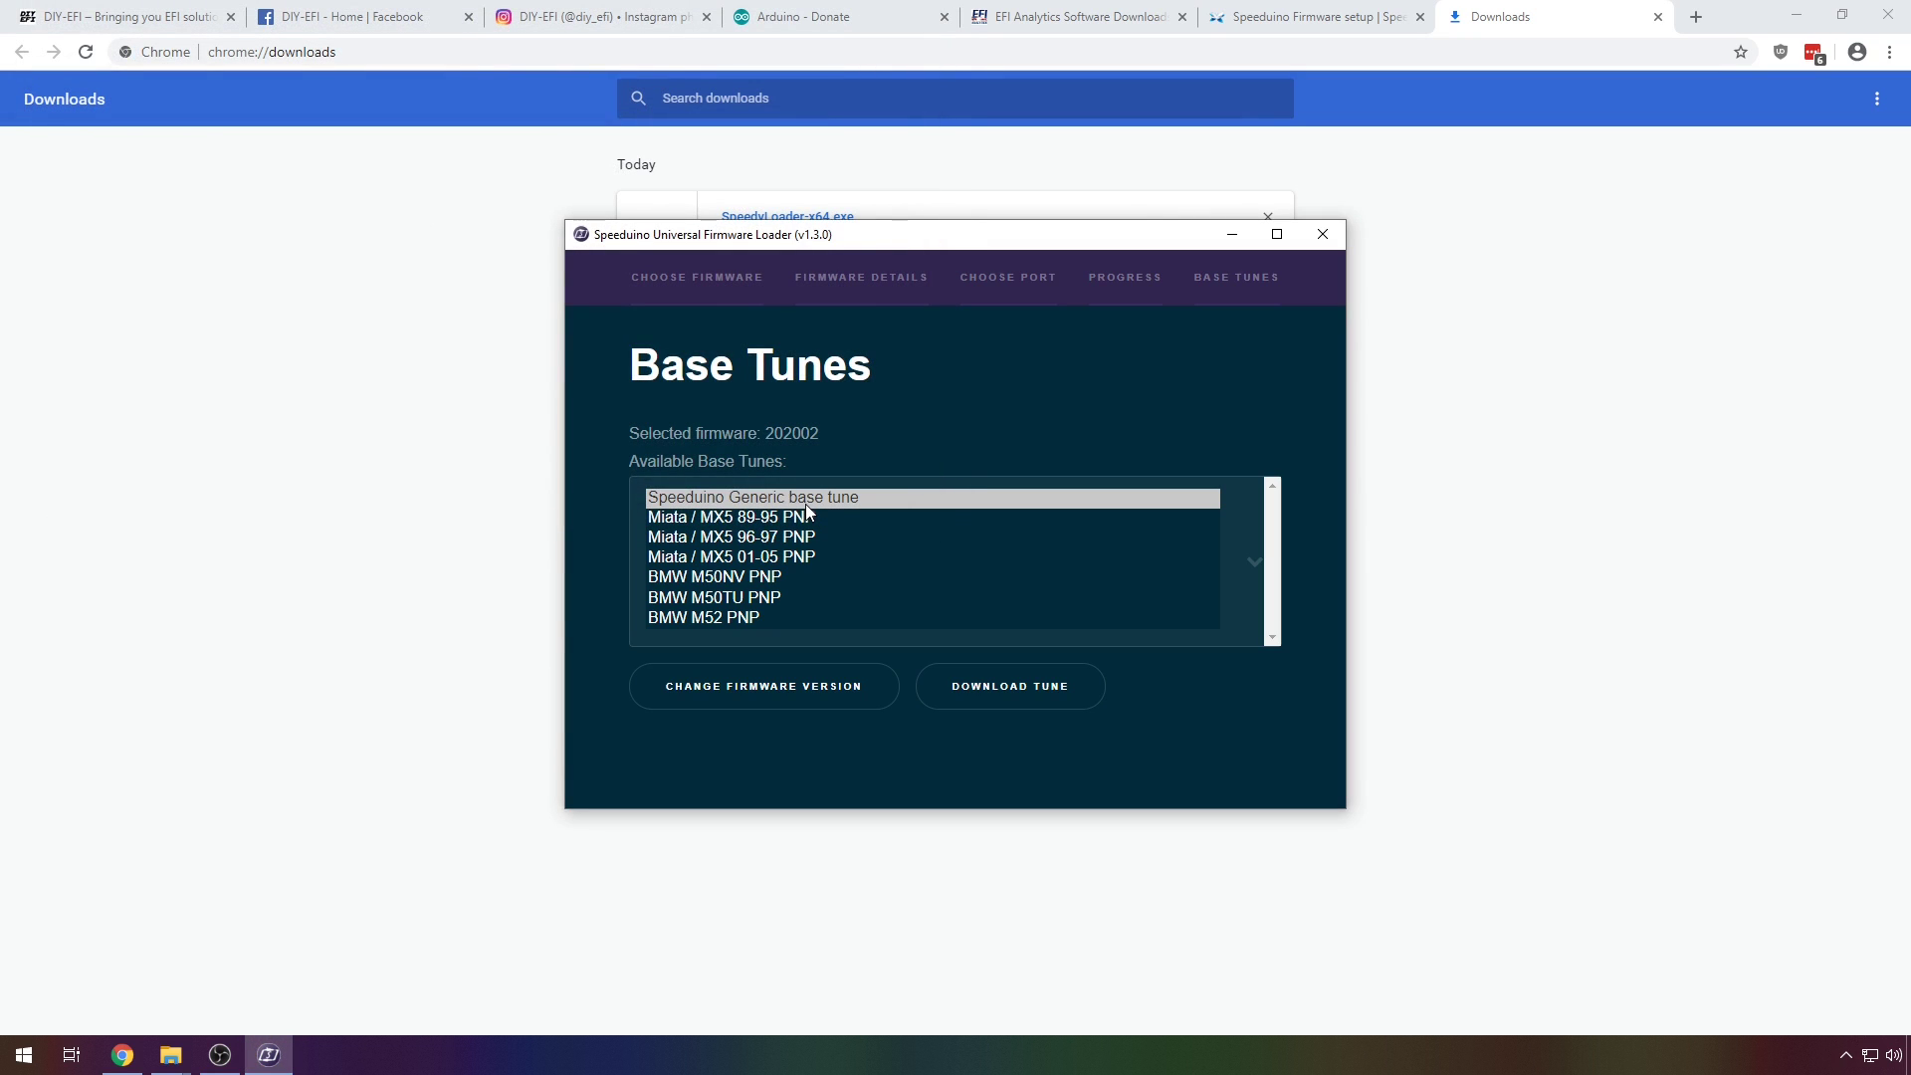
- Close SpeedyLoader, launch TunerStudio MS via Start search 'tun', and maximise it
{"action": "left_click", "coordinate": [1321, 236]}
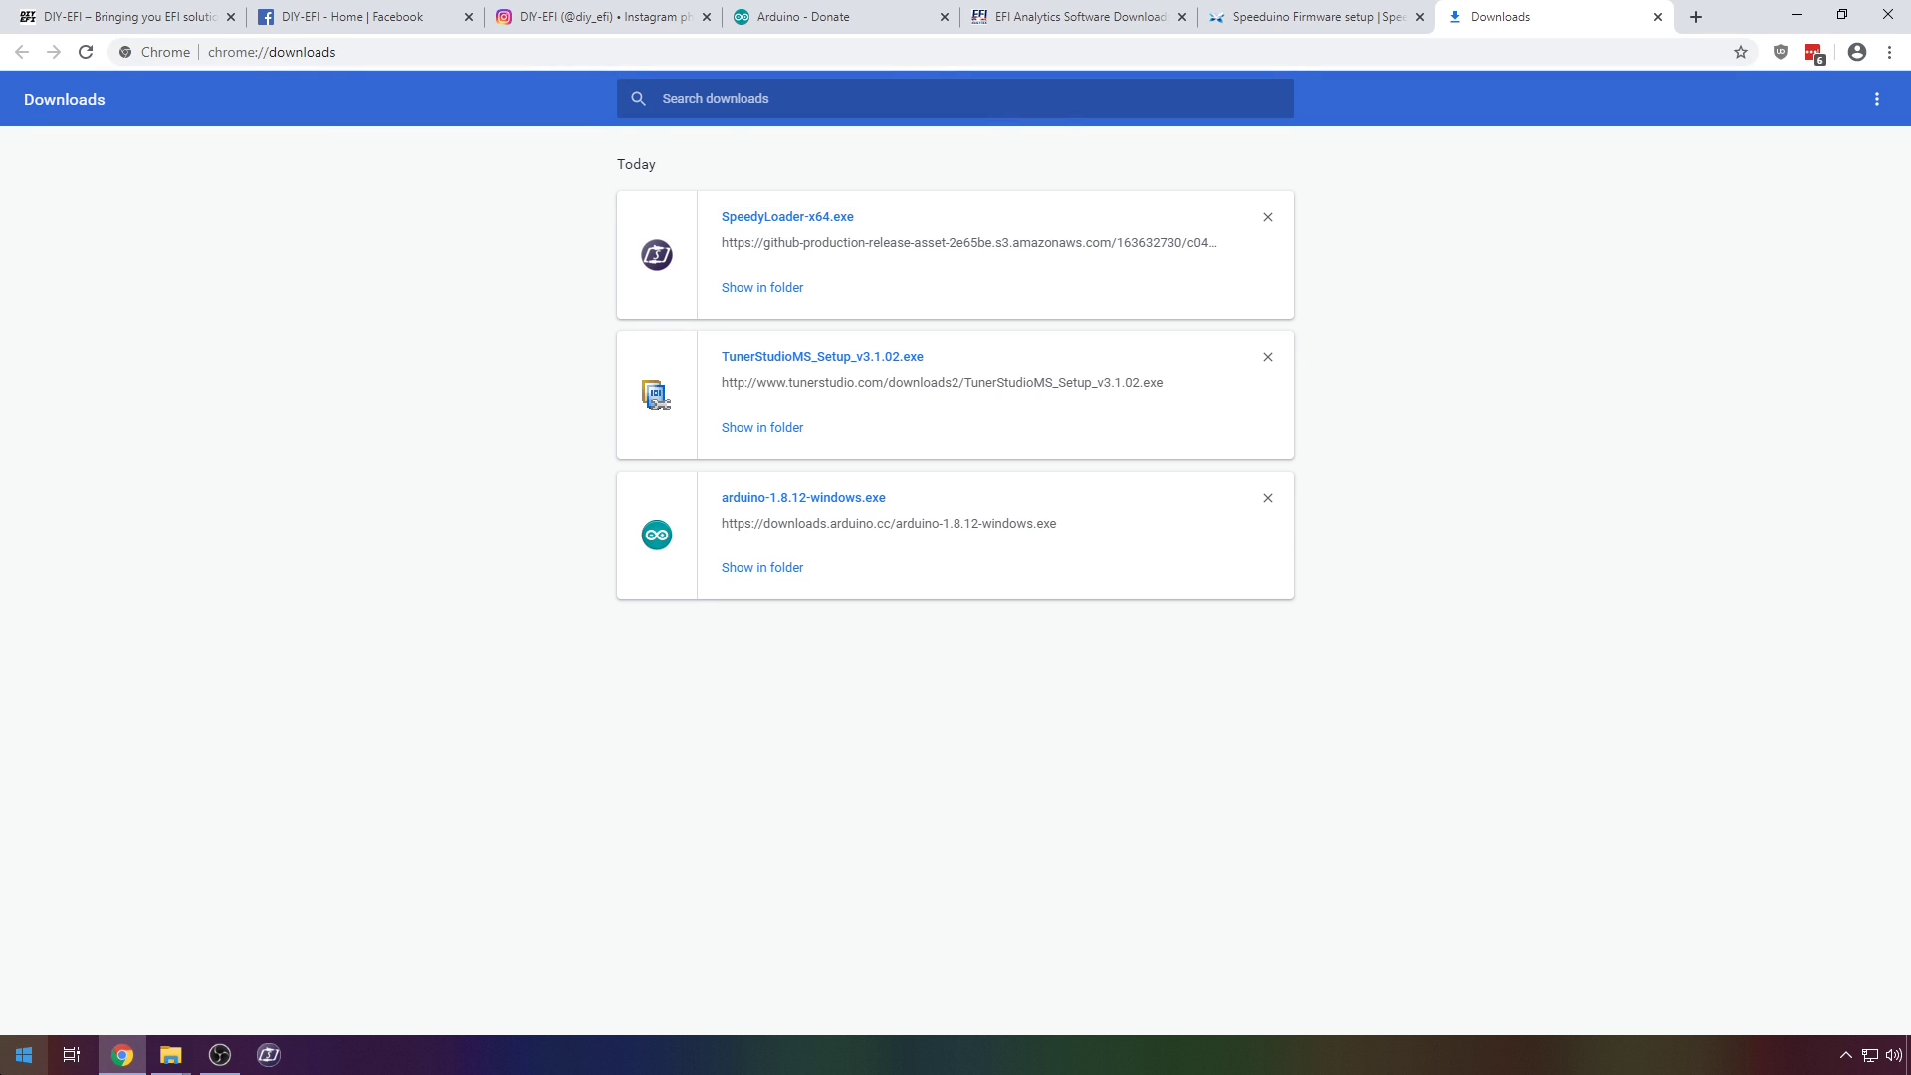
{"action": "left_click", "coordinate": [24, 1054]}
{"action": "type", "text": "tun"}
{"action": "key", "text": "Return"}
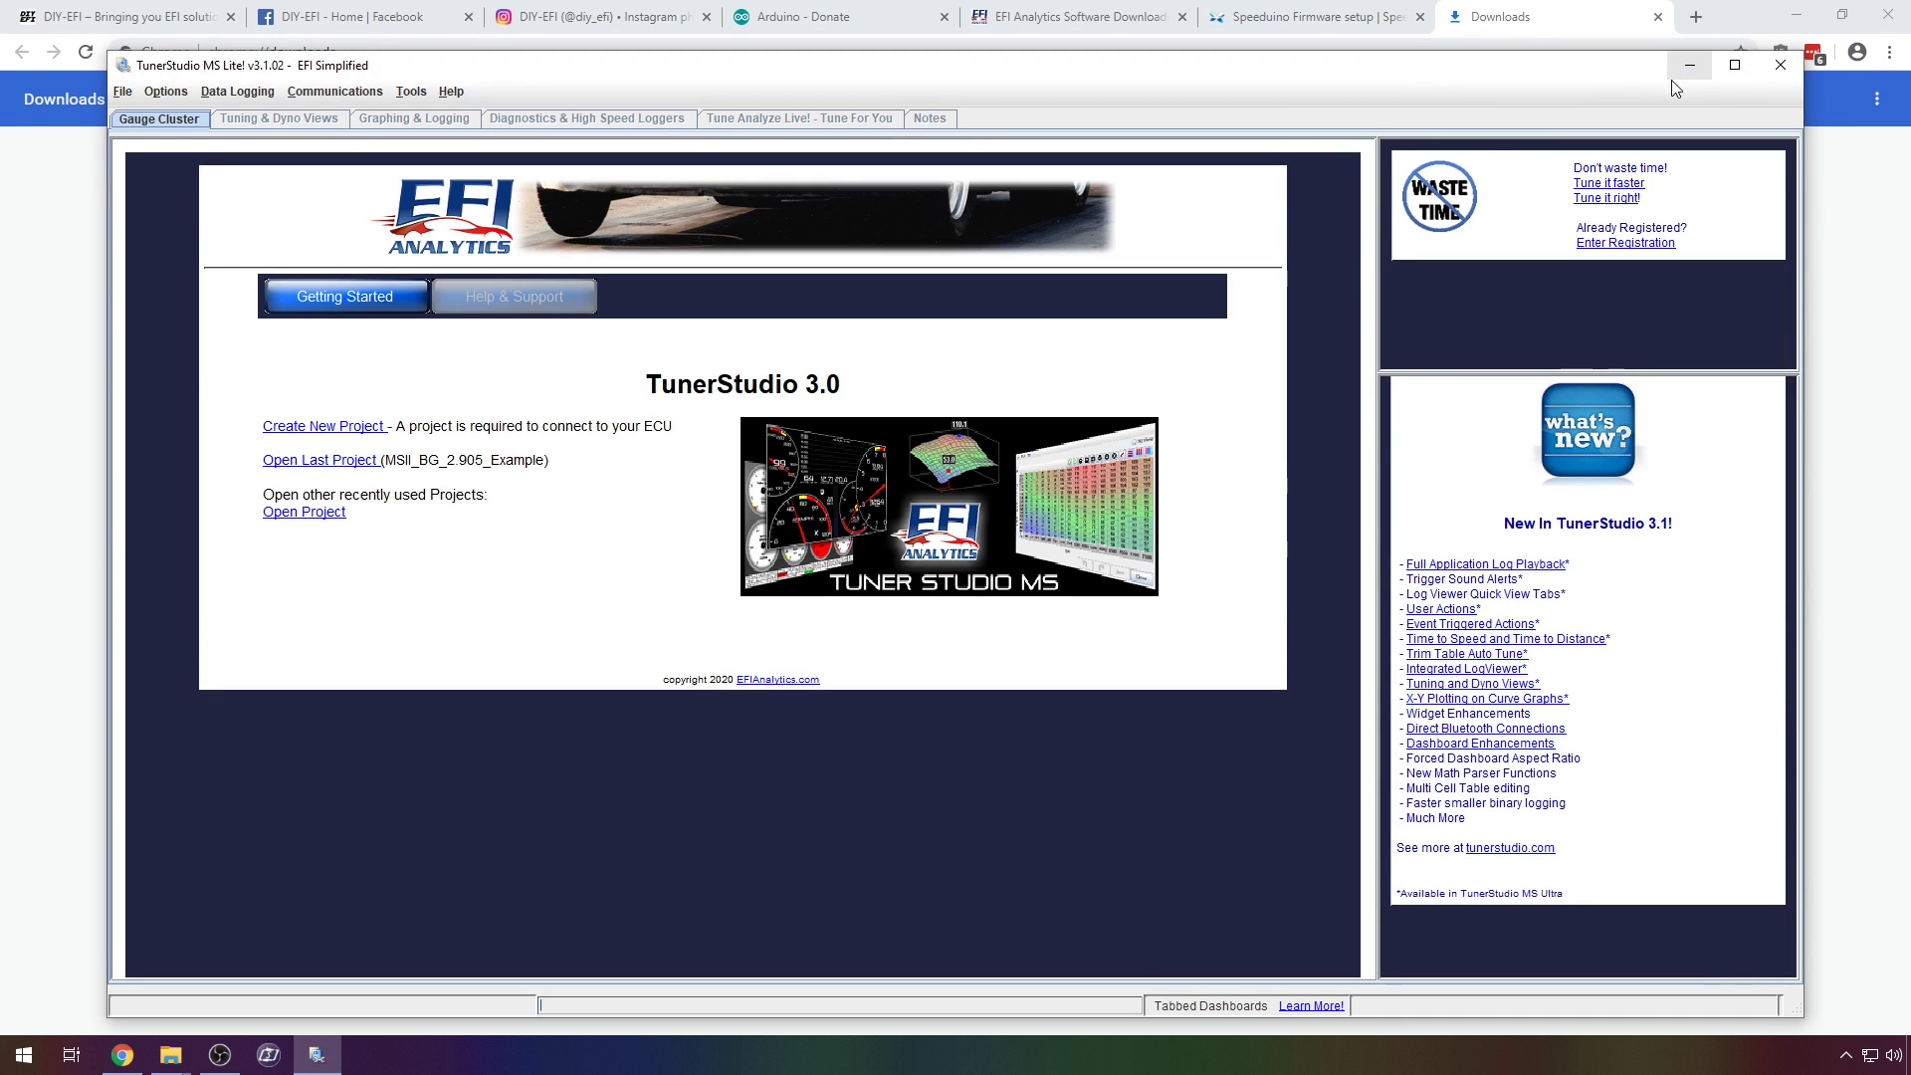
{"action": "left_click", "coordinate": [1744, 66]}
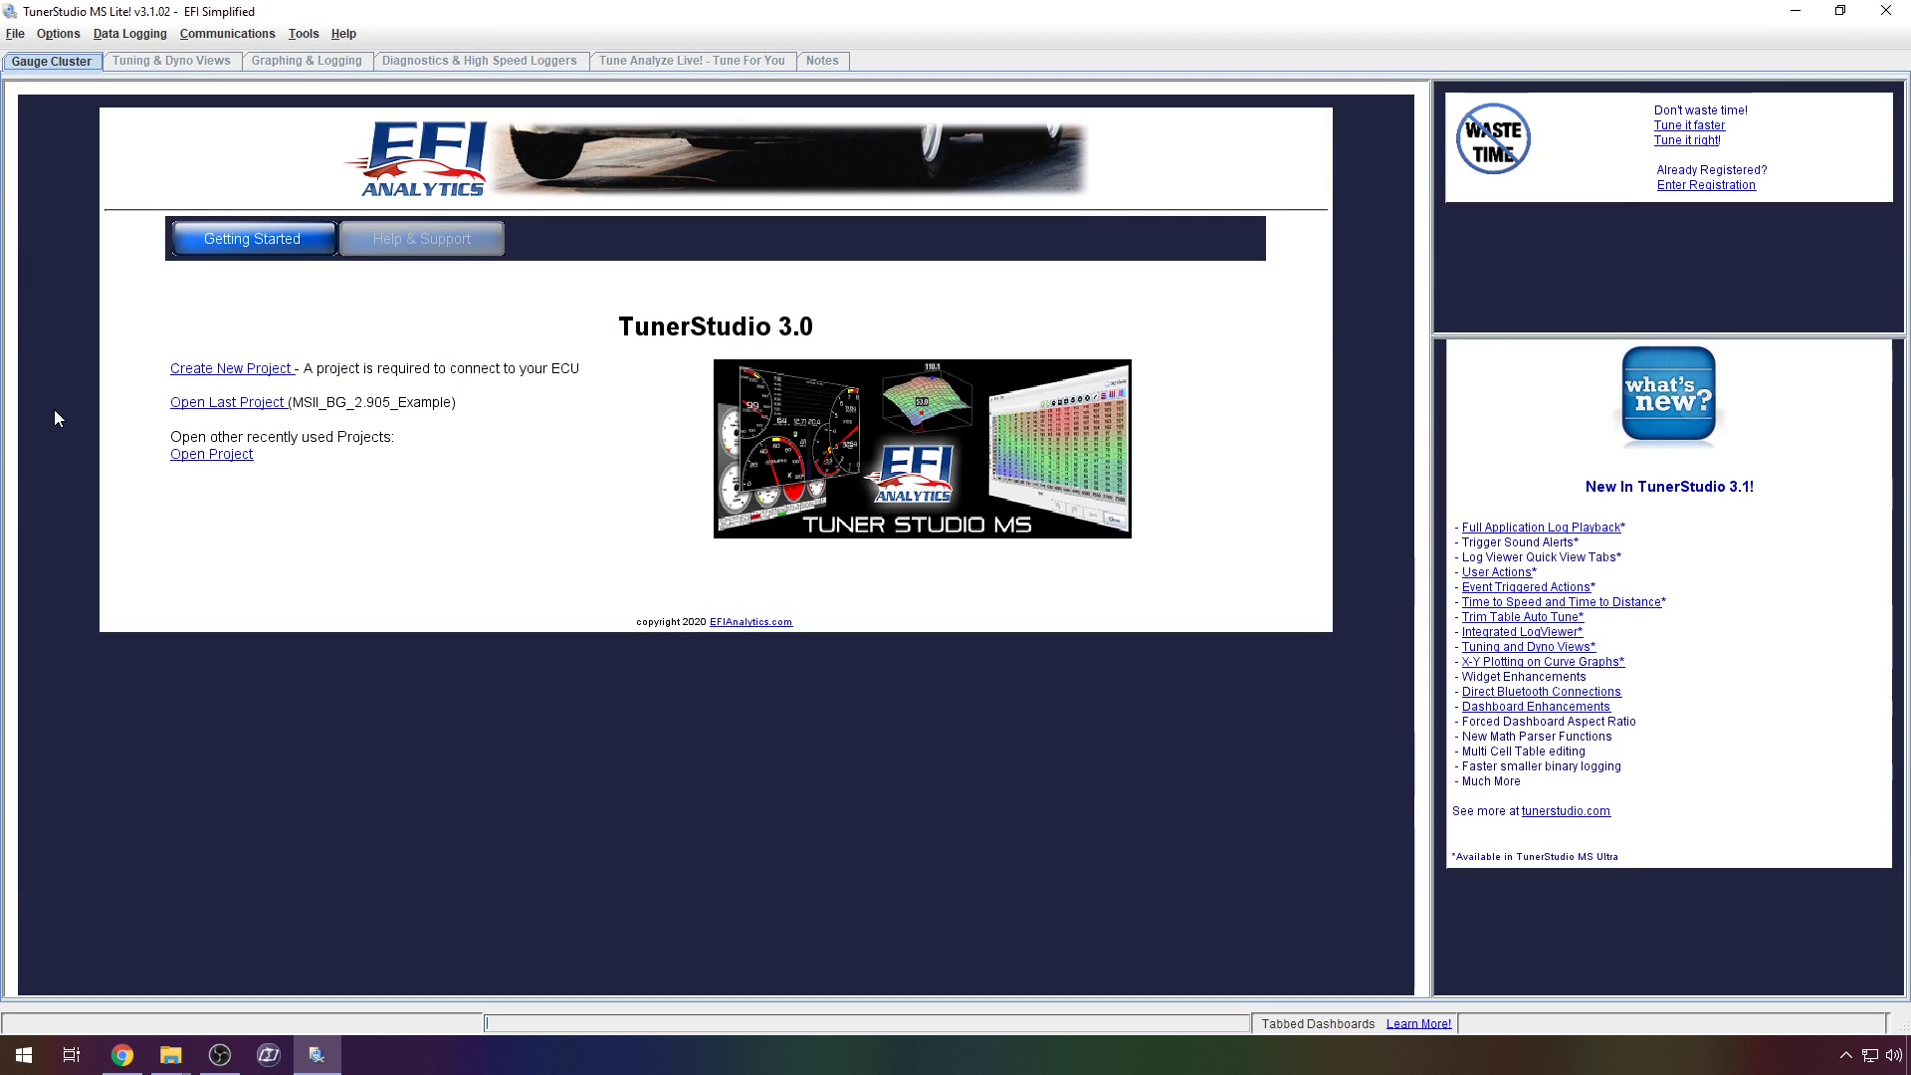
- Create project 'Speeduino-Demo-DIY-EFI', auto-detect speeduino 202002 firmware and download its configuration
{"action": "left_click", "coordinate": [231, 376]}
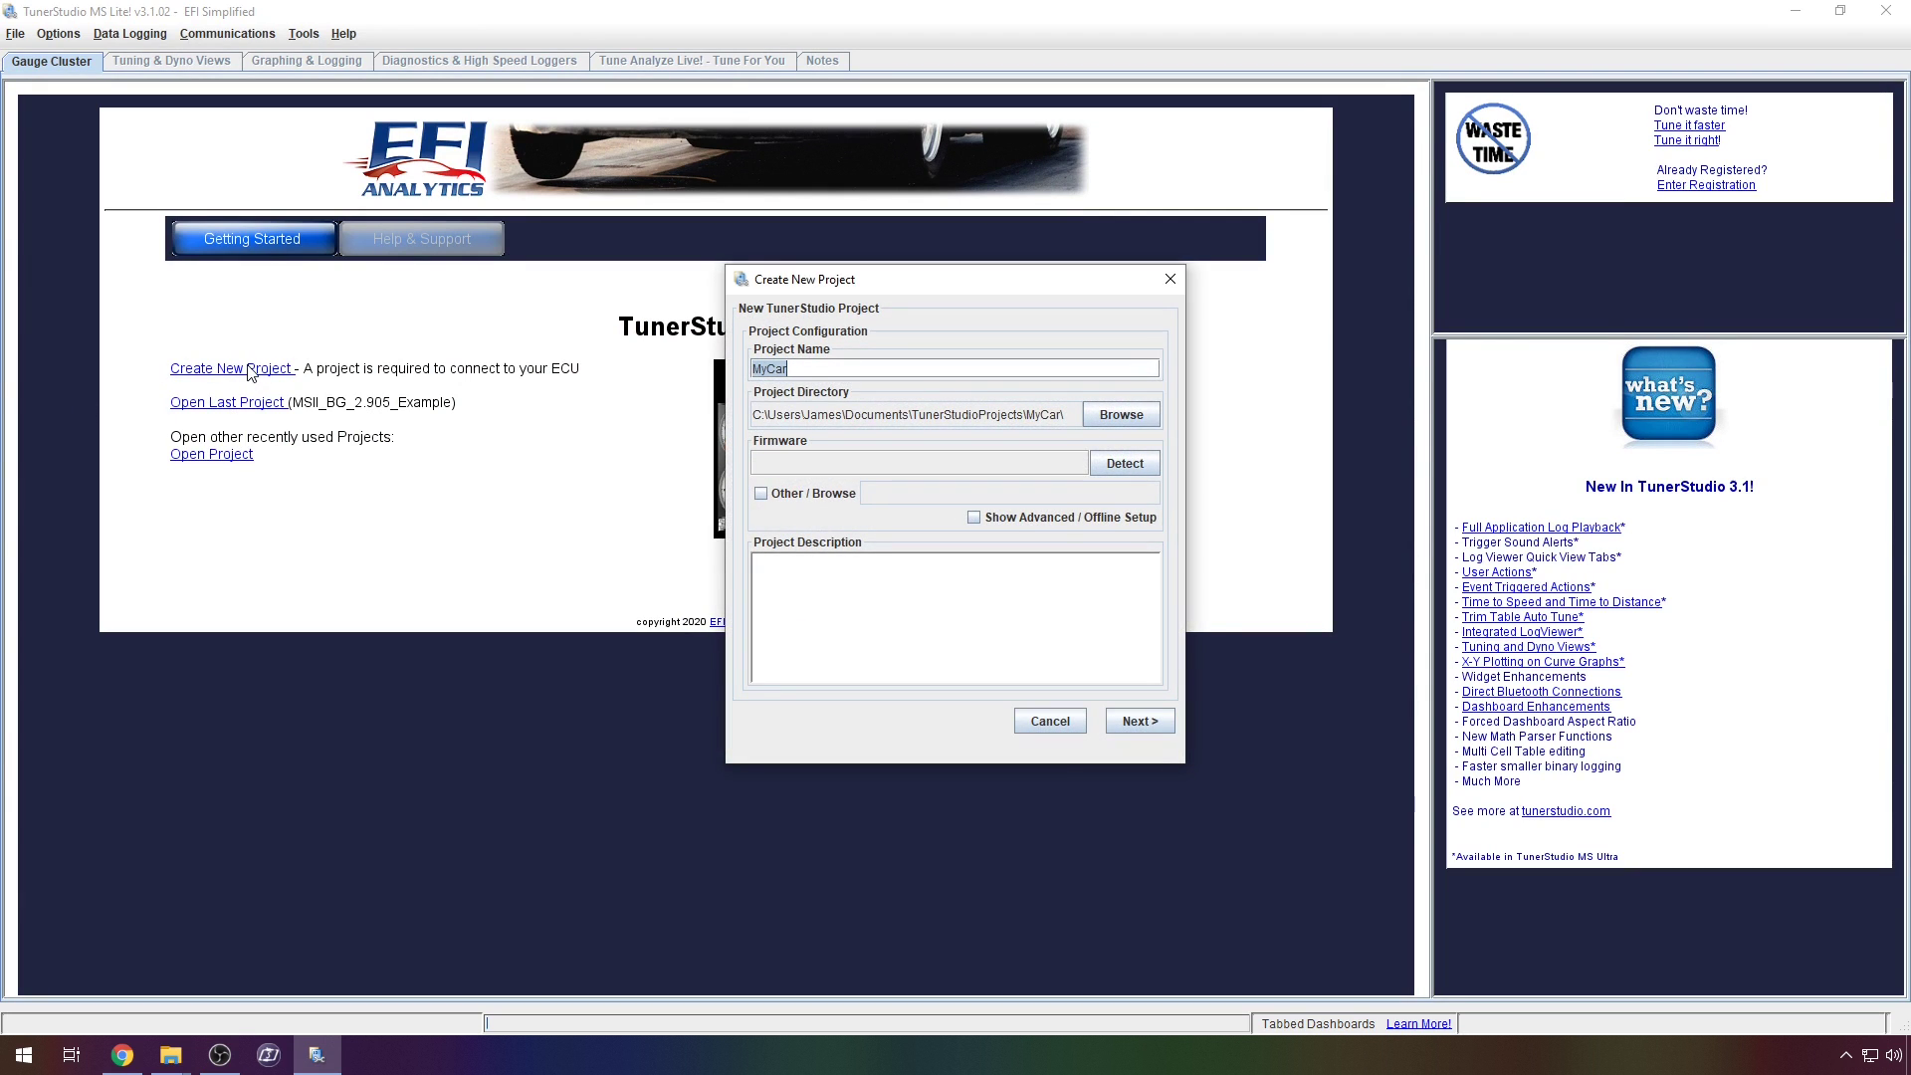
{"action": "type", "text": "Speed"}
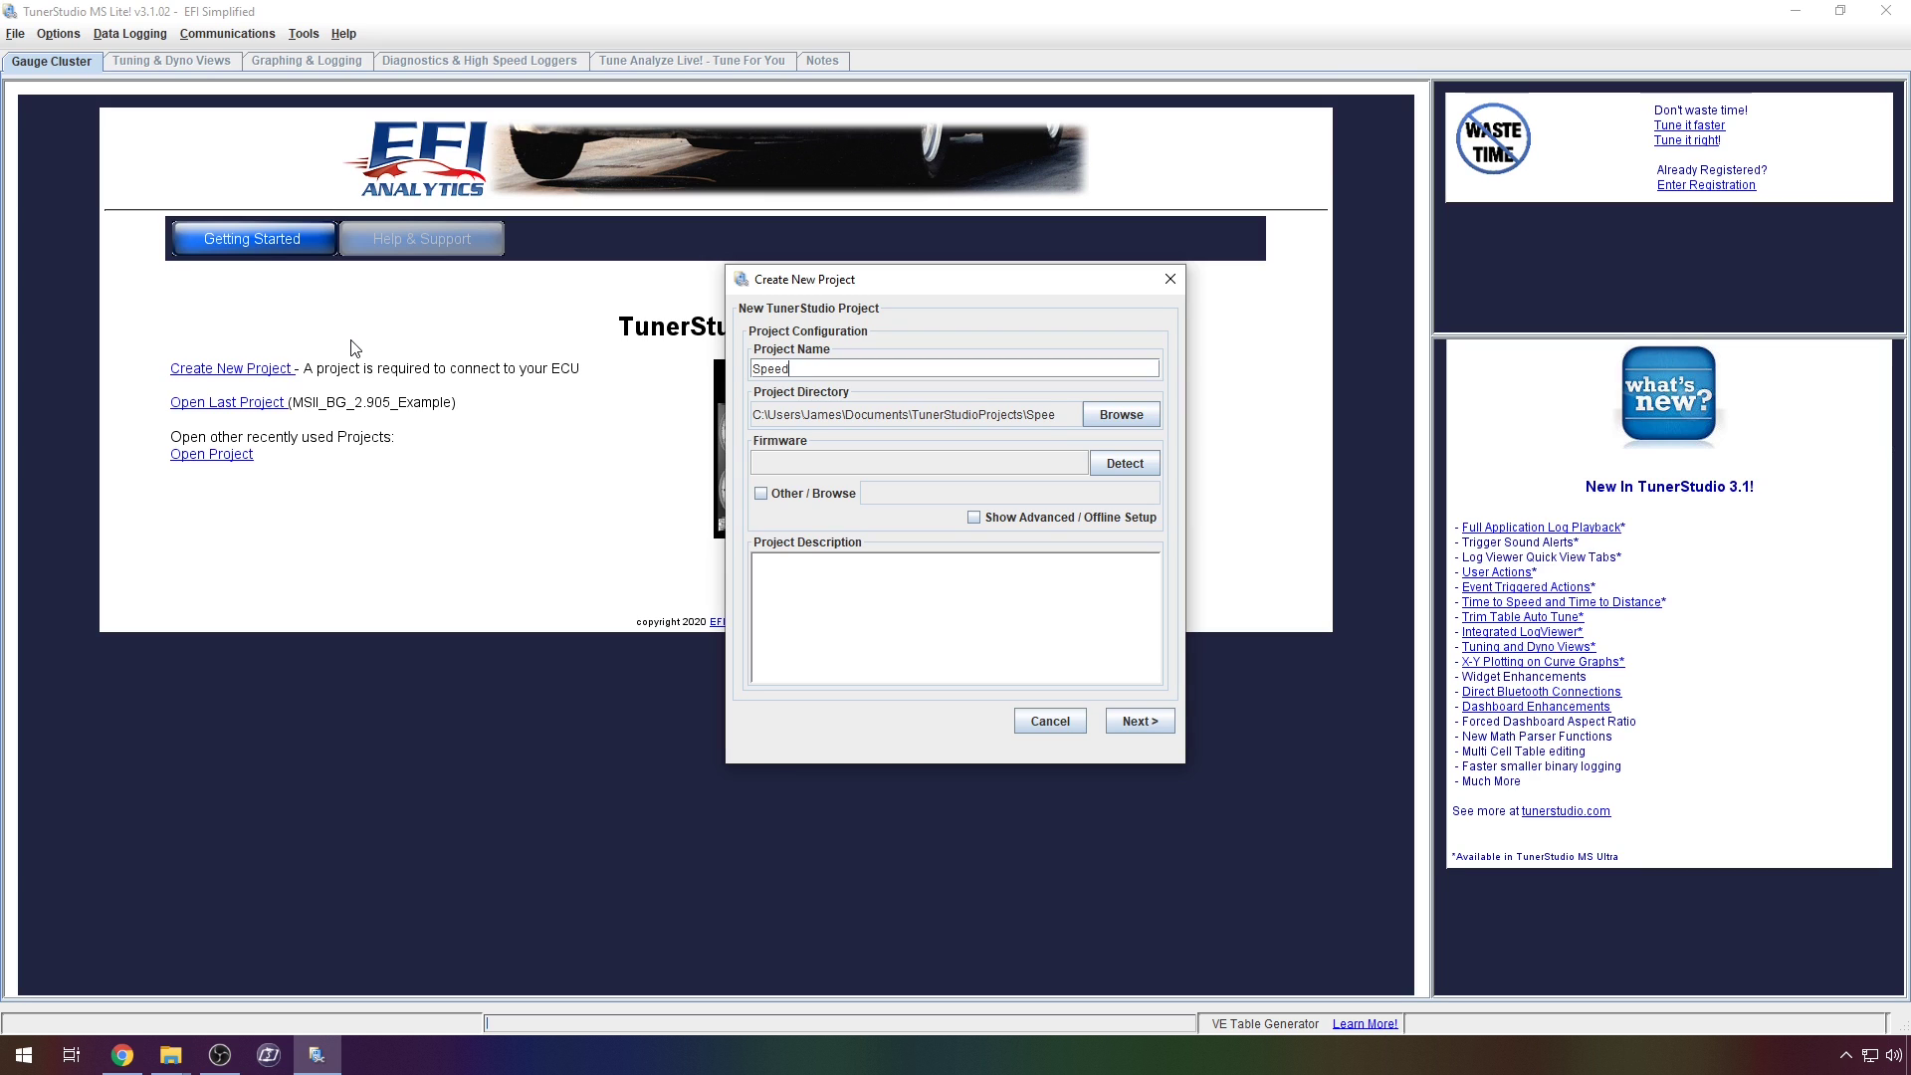
{"action": "type", "text": "uino-Demo"}
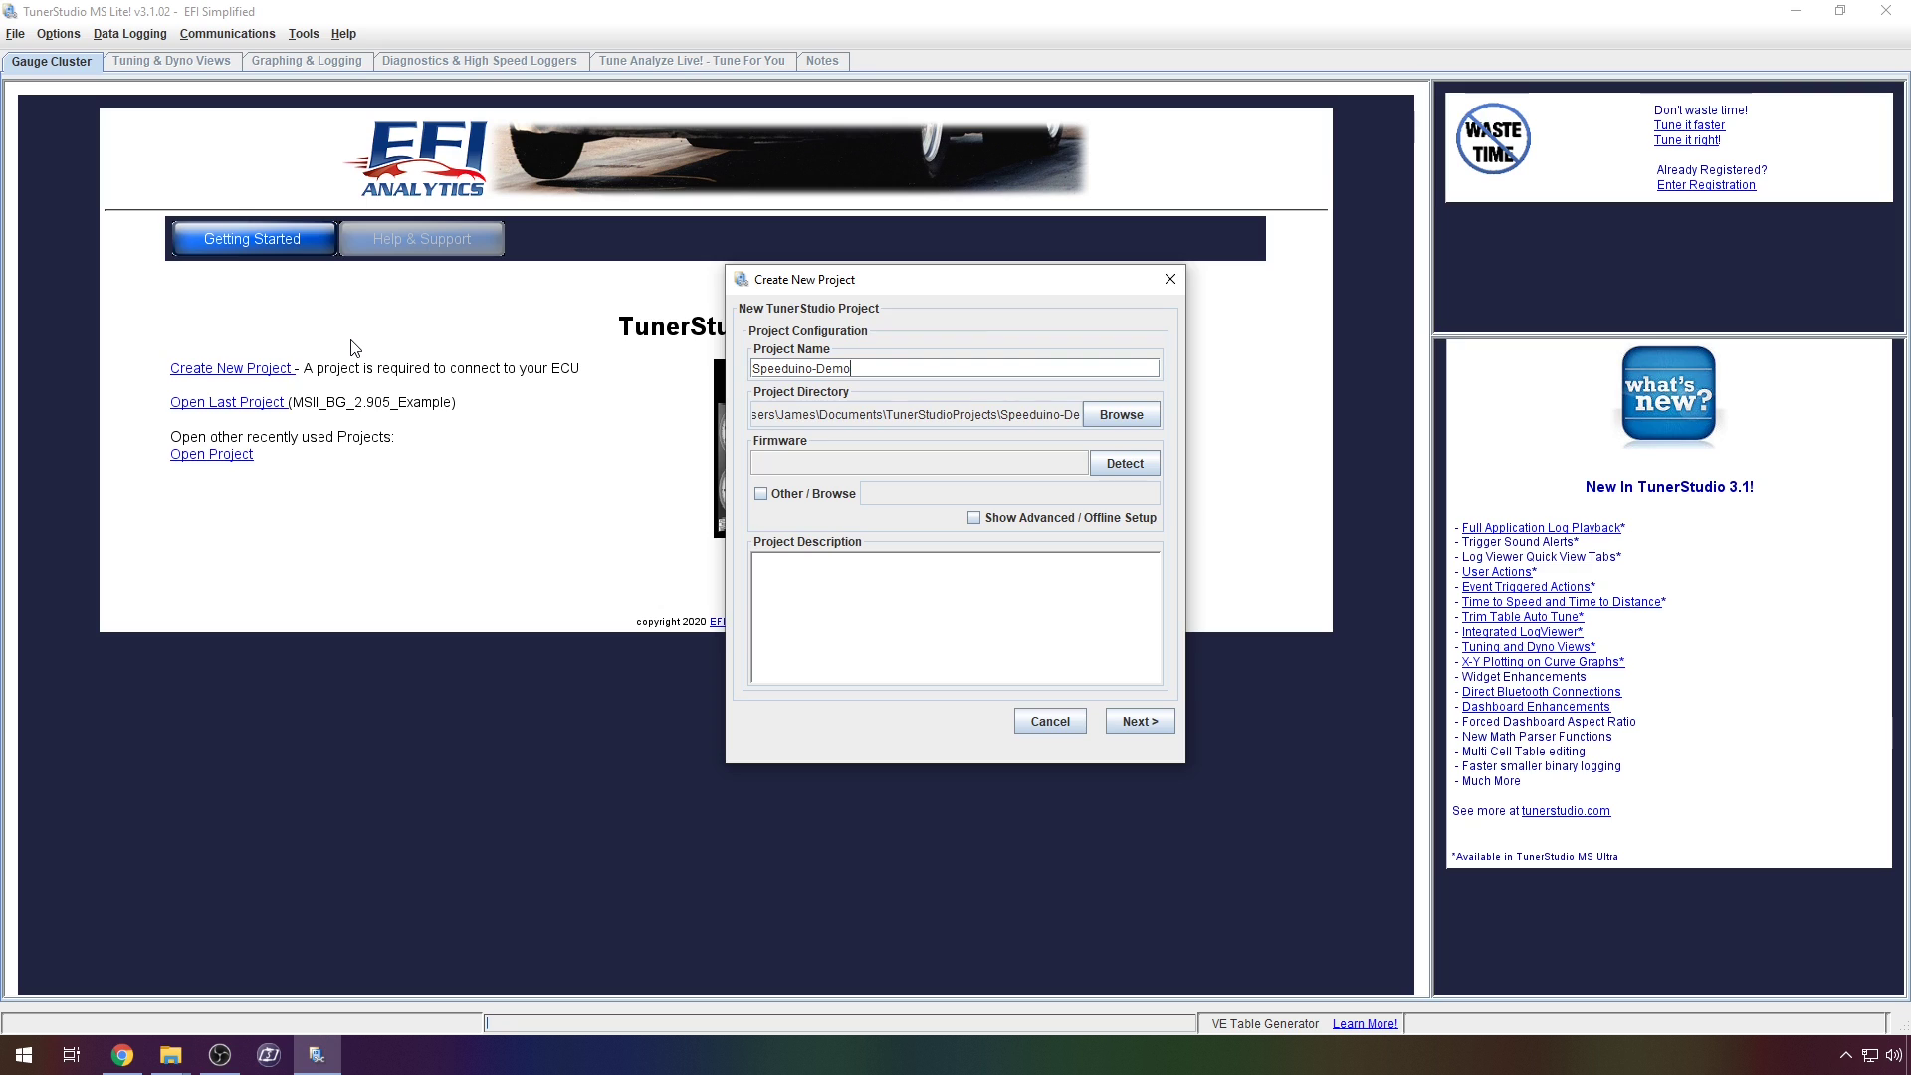
{"action": "type", "text": "-DIY-EFI"}
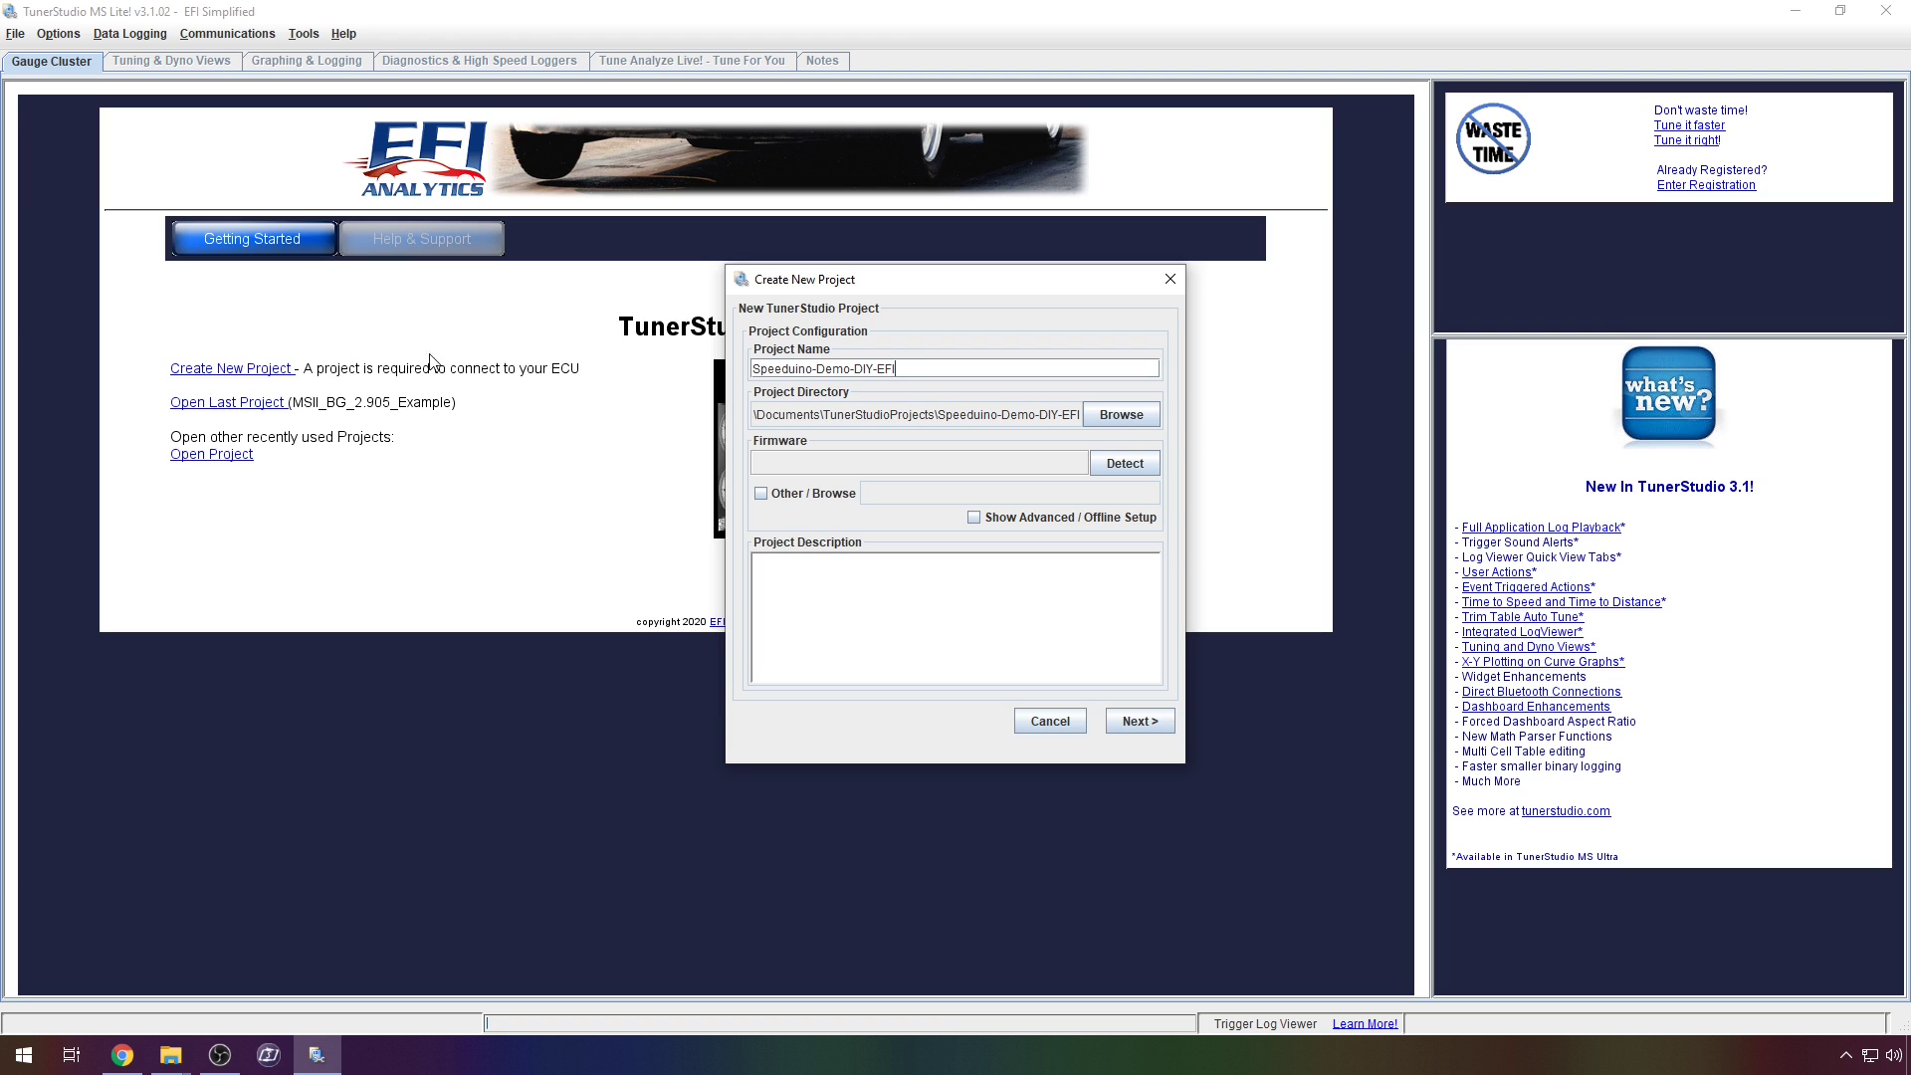
{"action": "left_click", "coordinate": [1156, 464]}
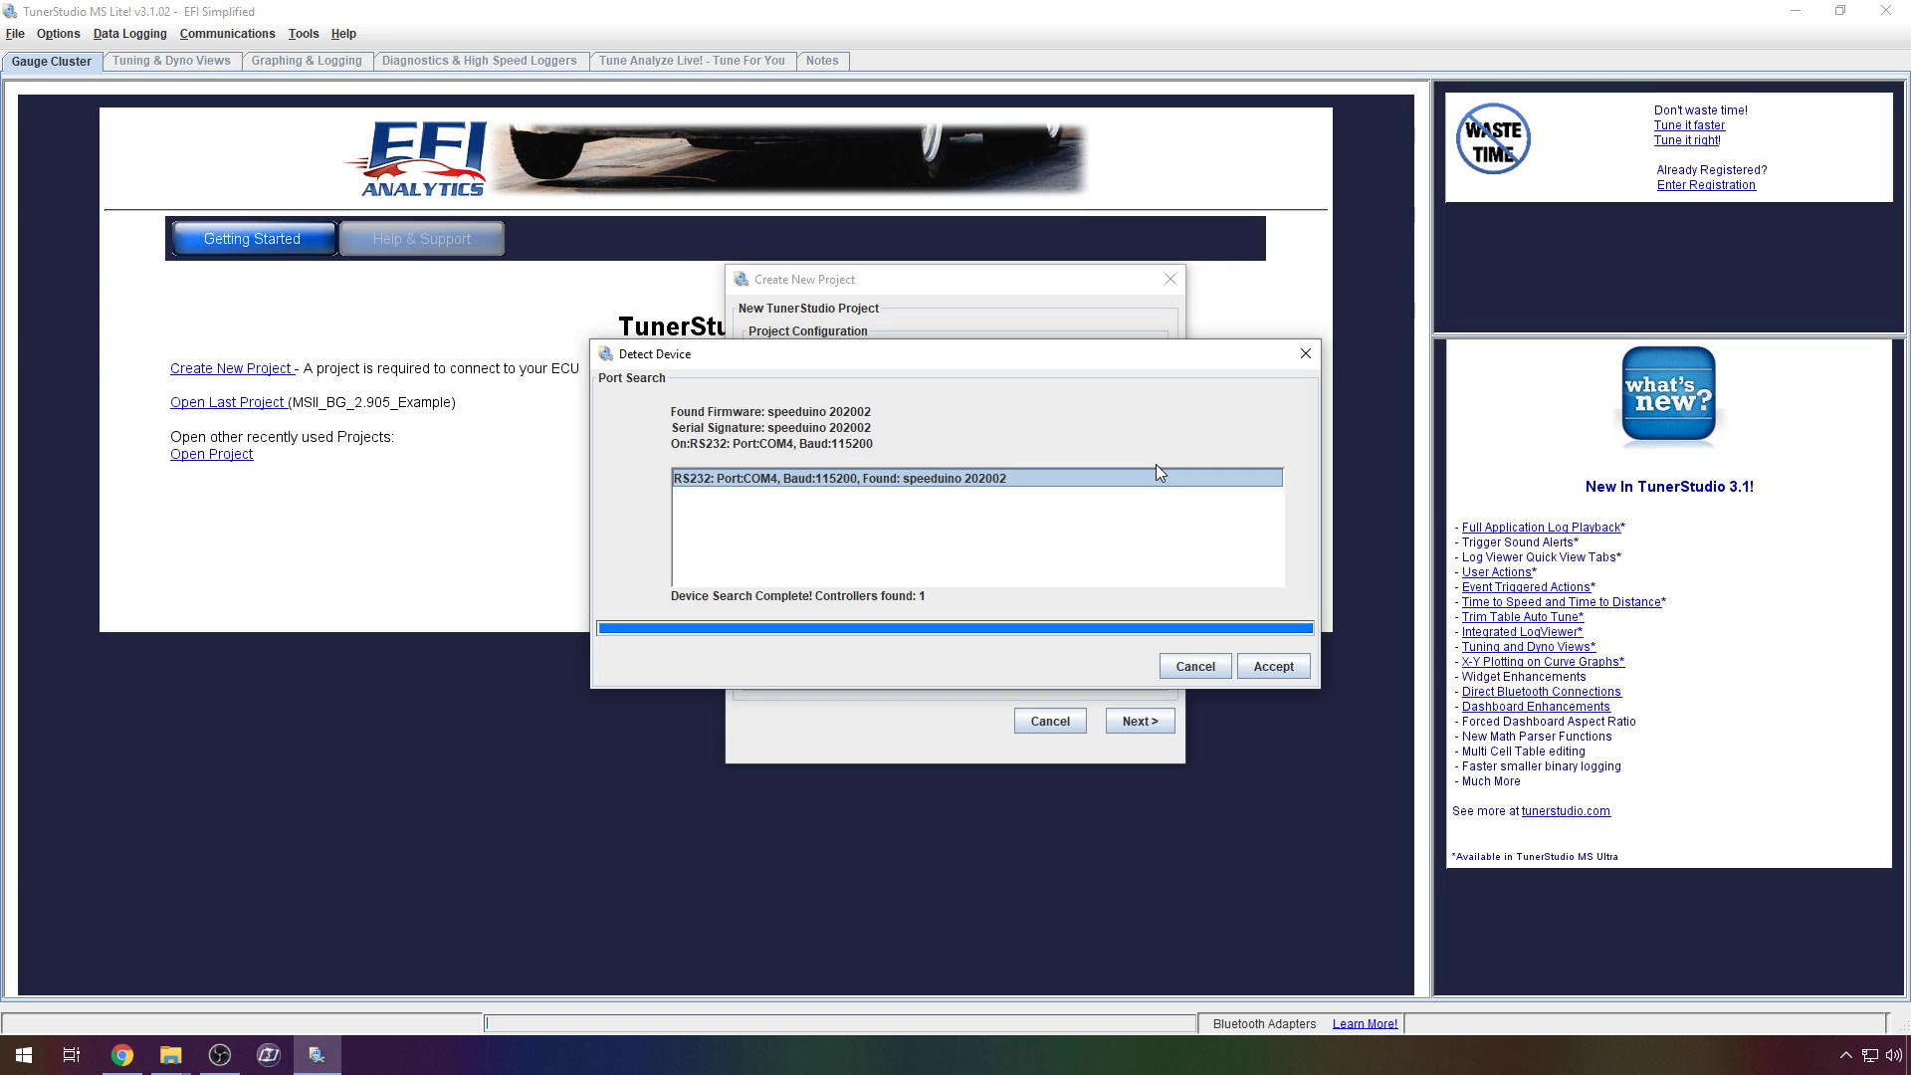
{"action": "left_click", "coordinate": [1274, 667]}
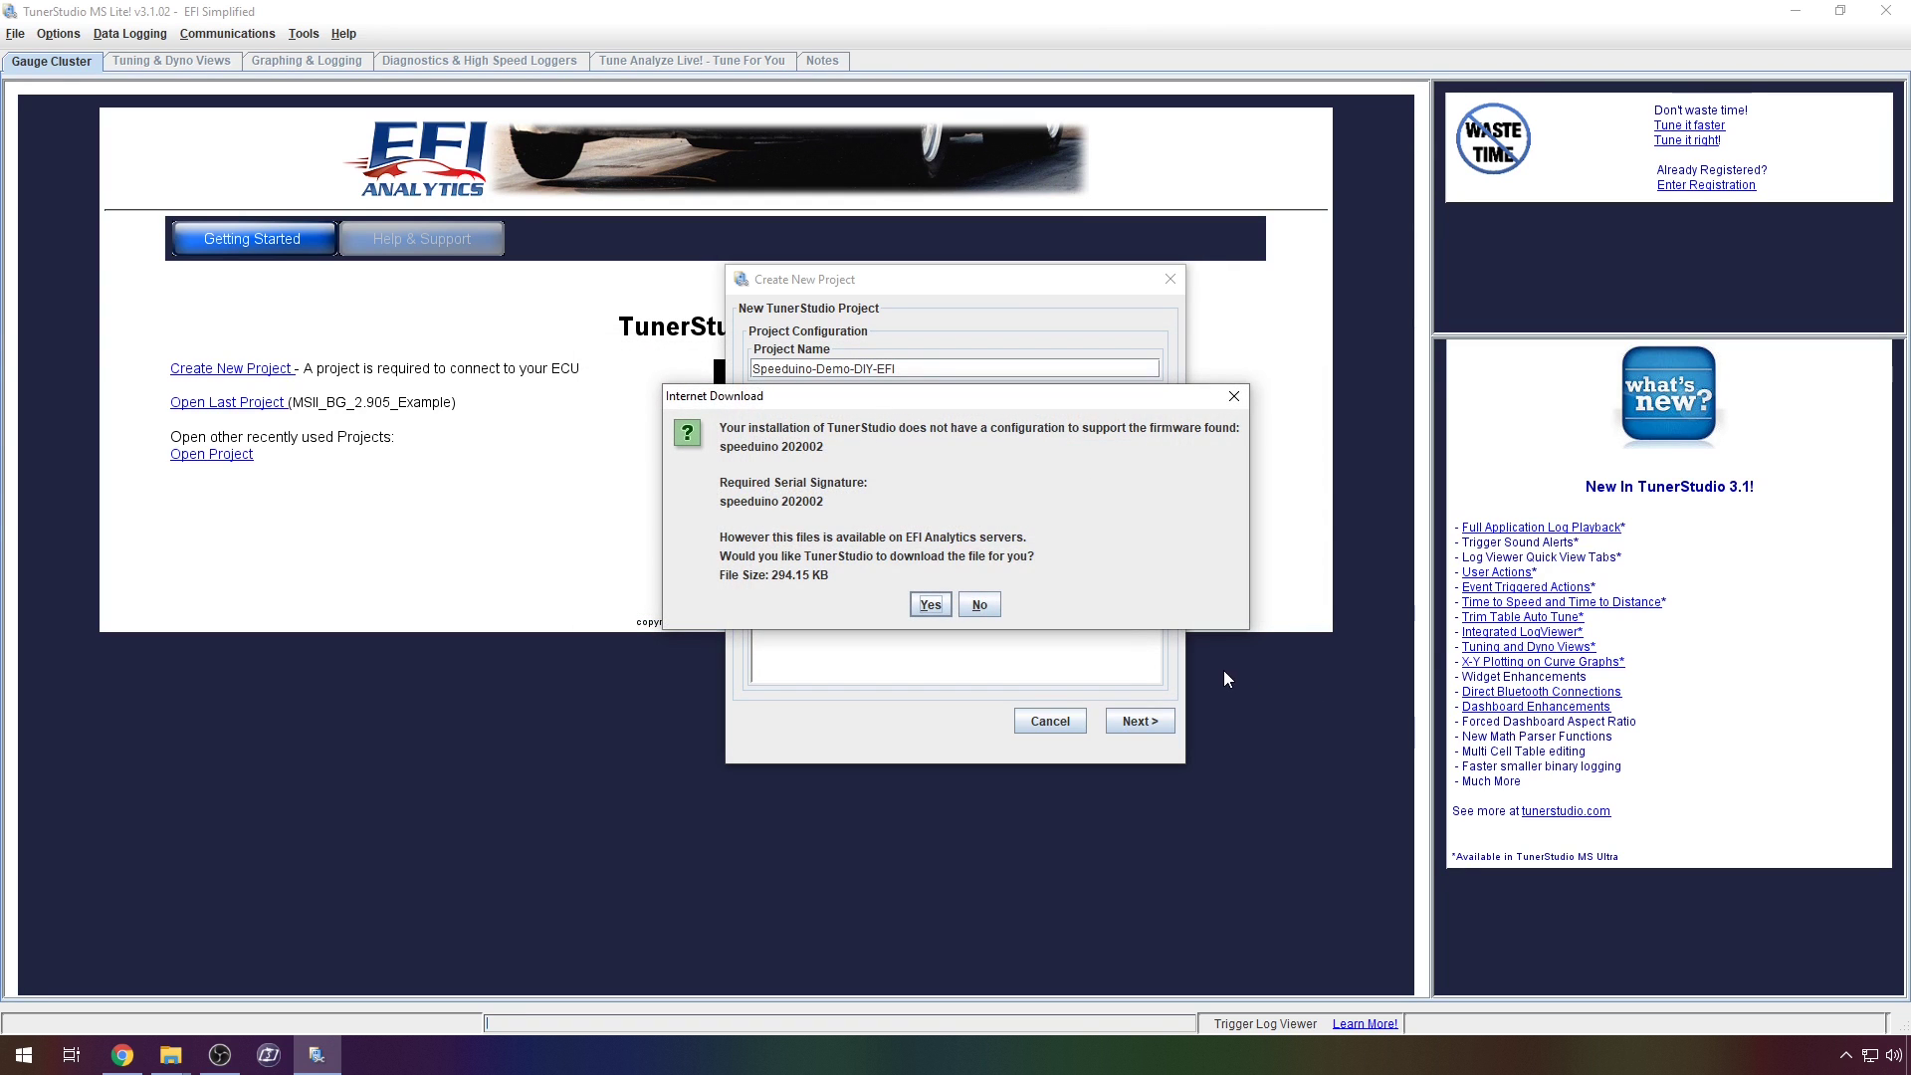
{"action": "left_click", "coordinate": [931, 605]}
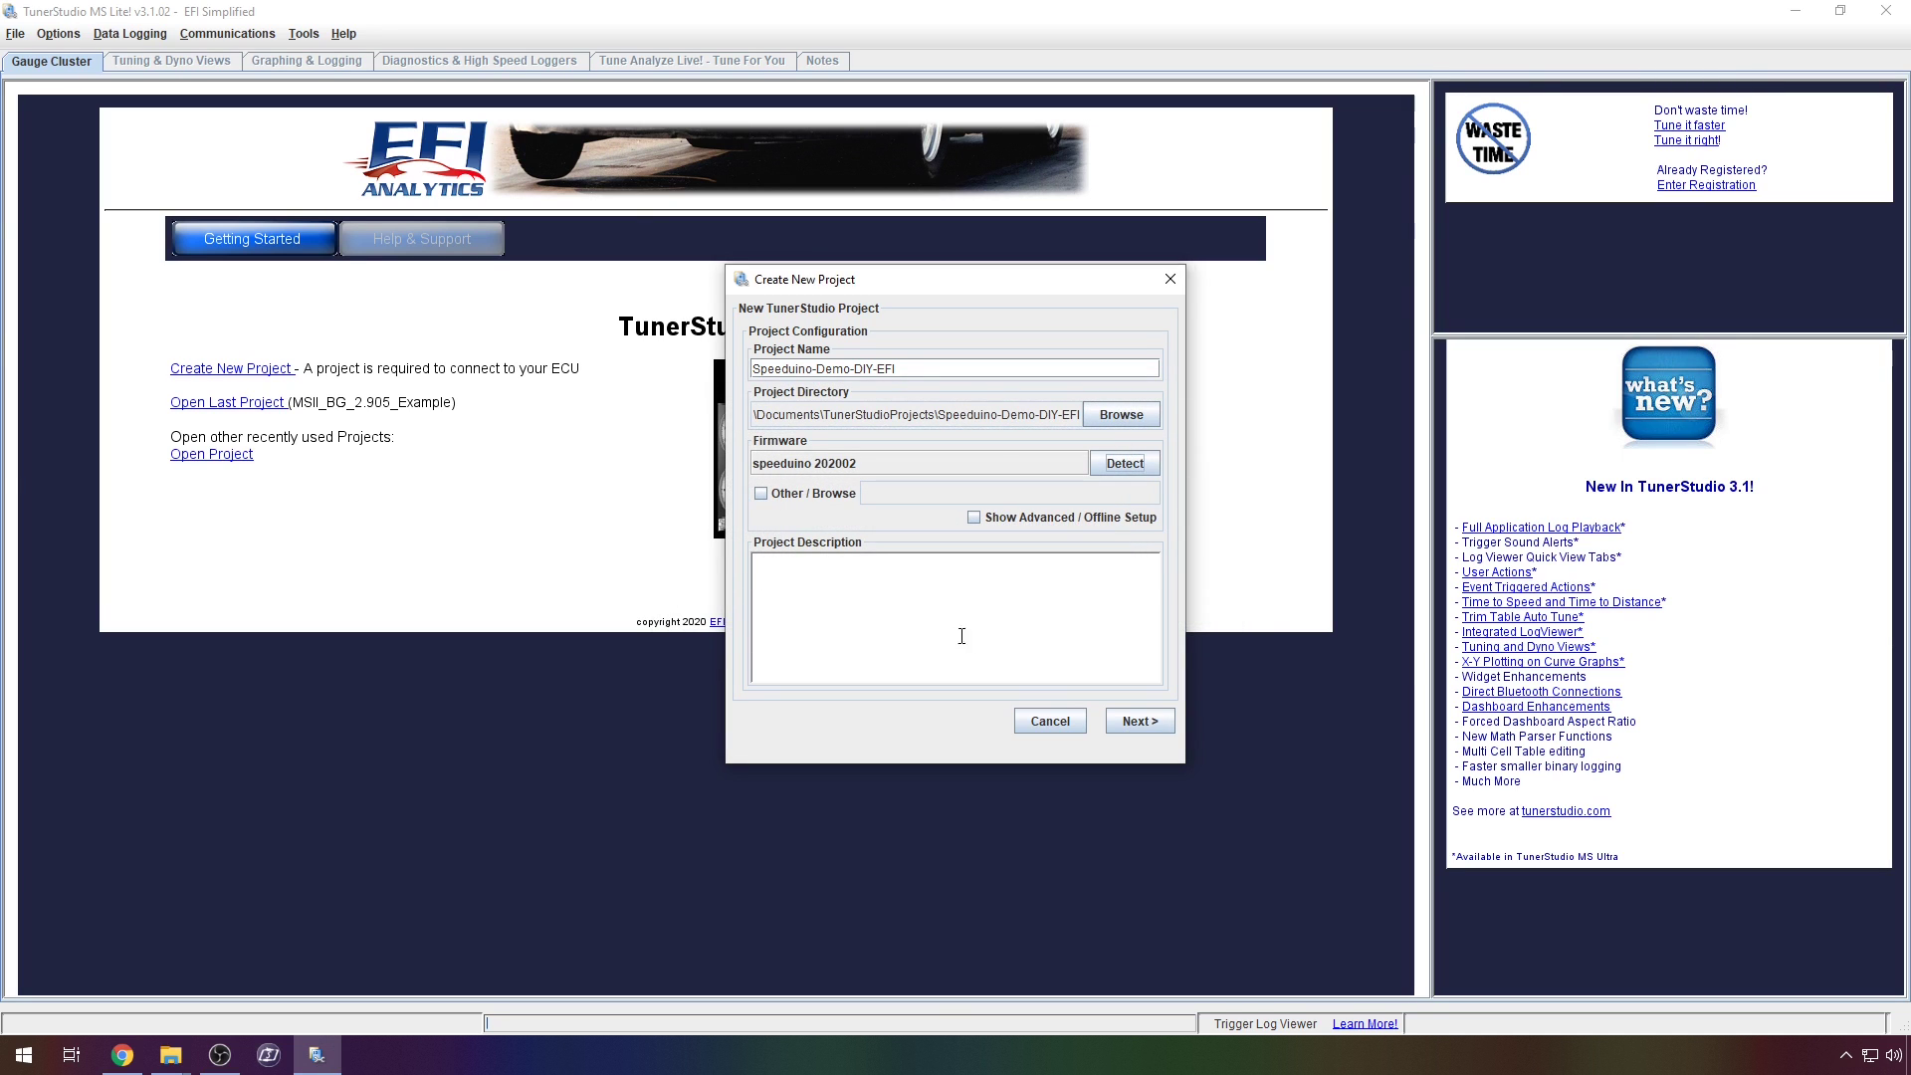
- Set the project's temperature display to Celsius and enablehardware_test to Activated
{"action": "left_click", "coordinate": [1140, 723]}
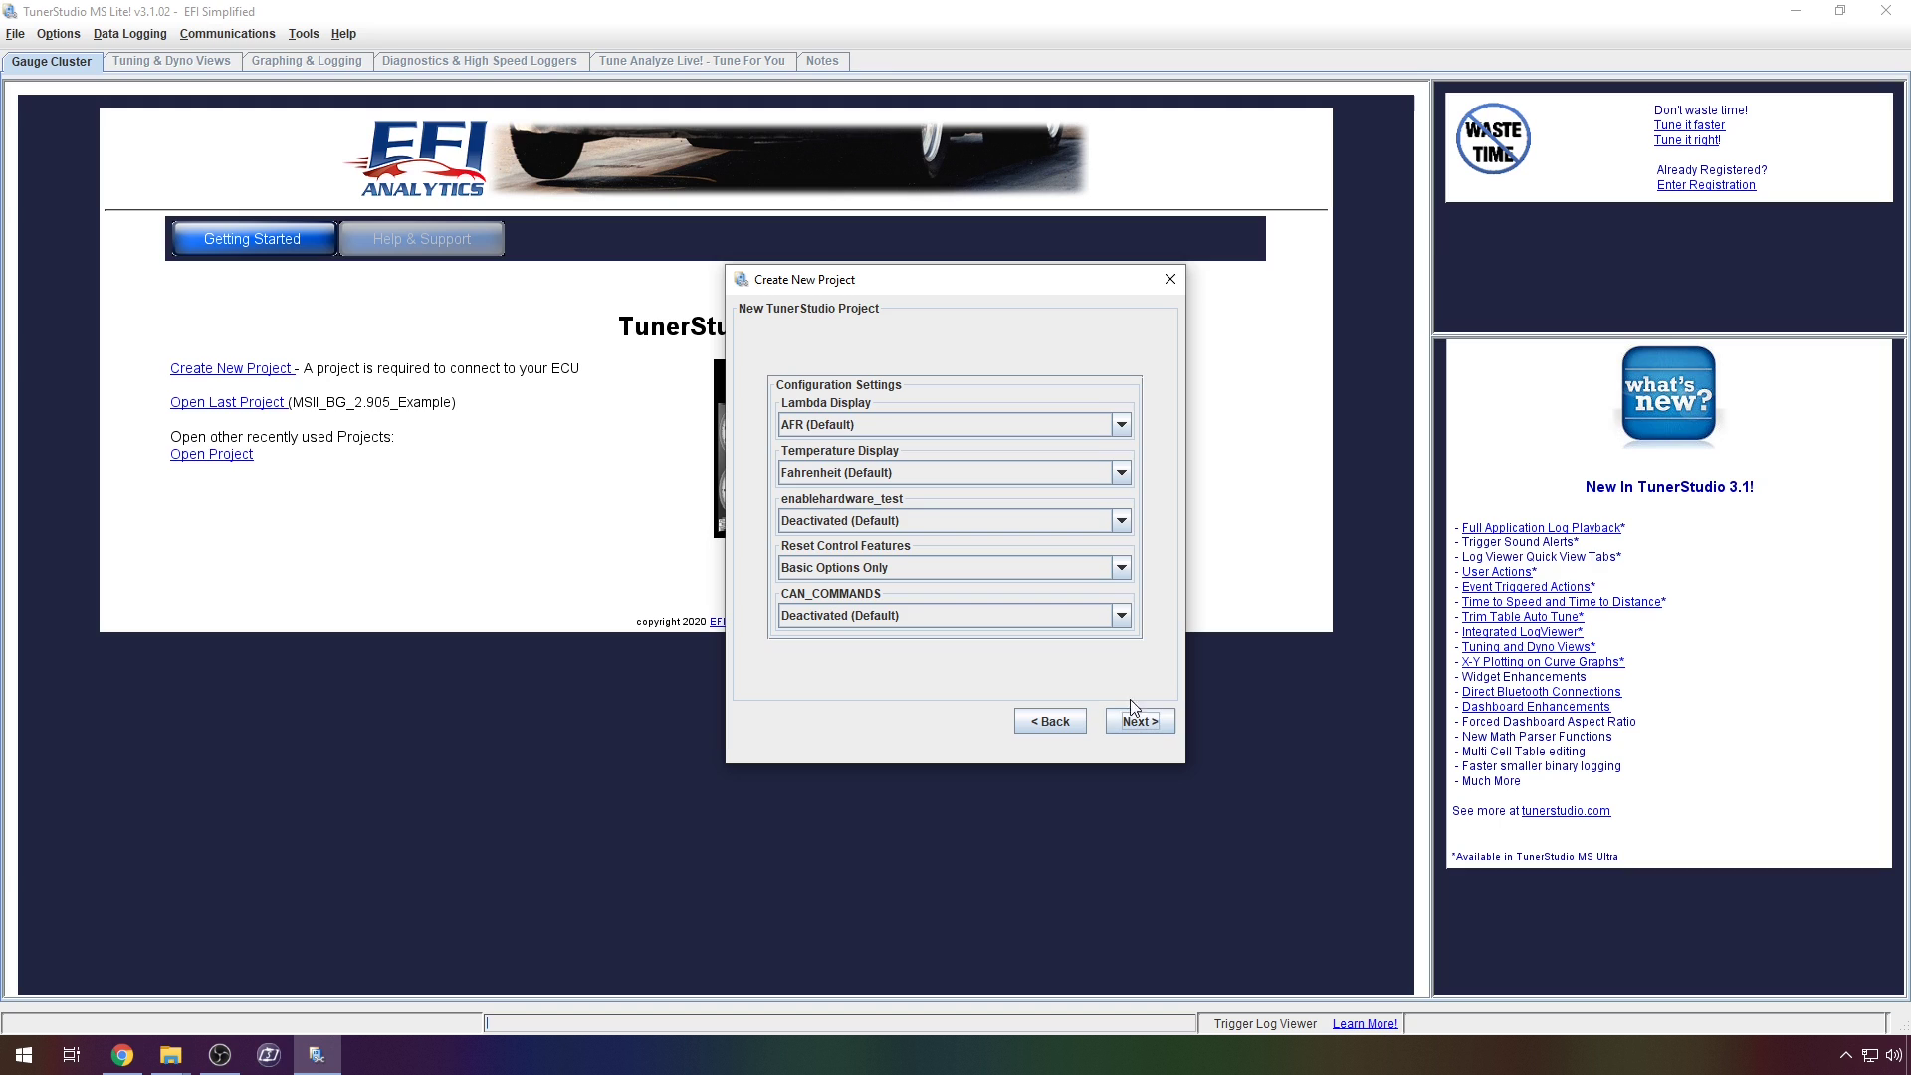
{"action": "left_click", "coordinate": [1122, 474]}
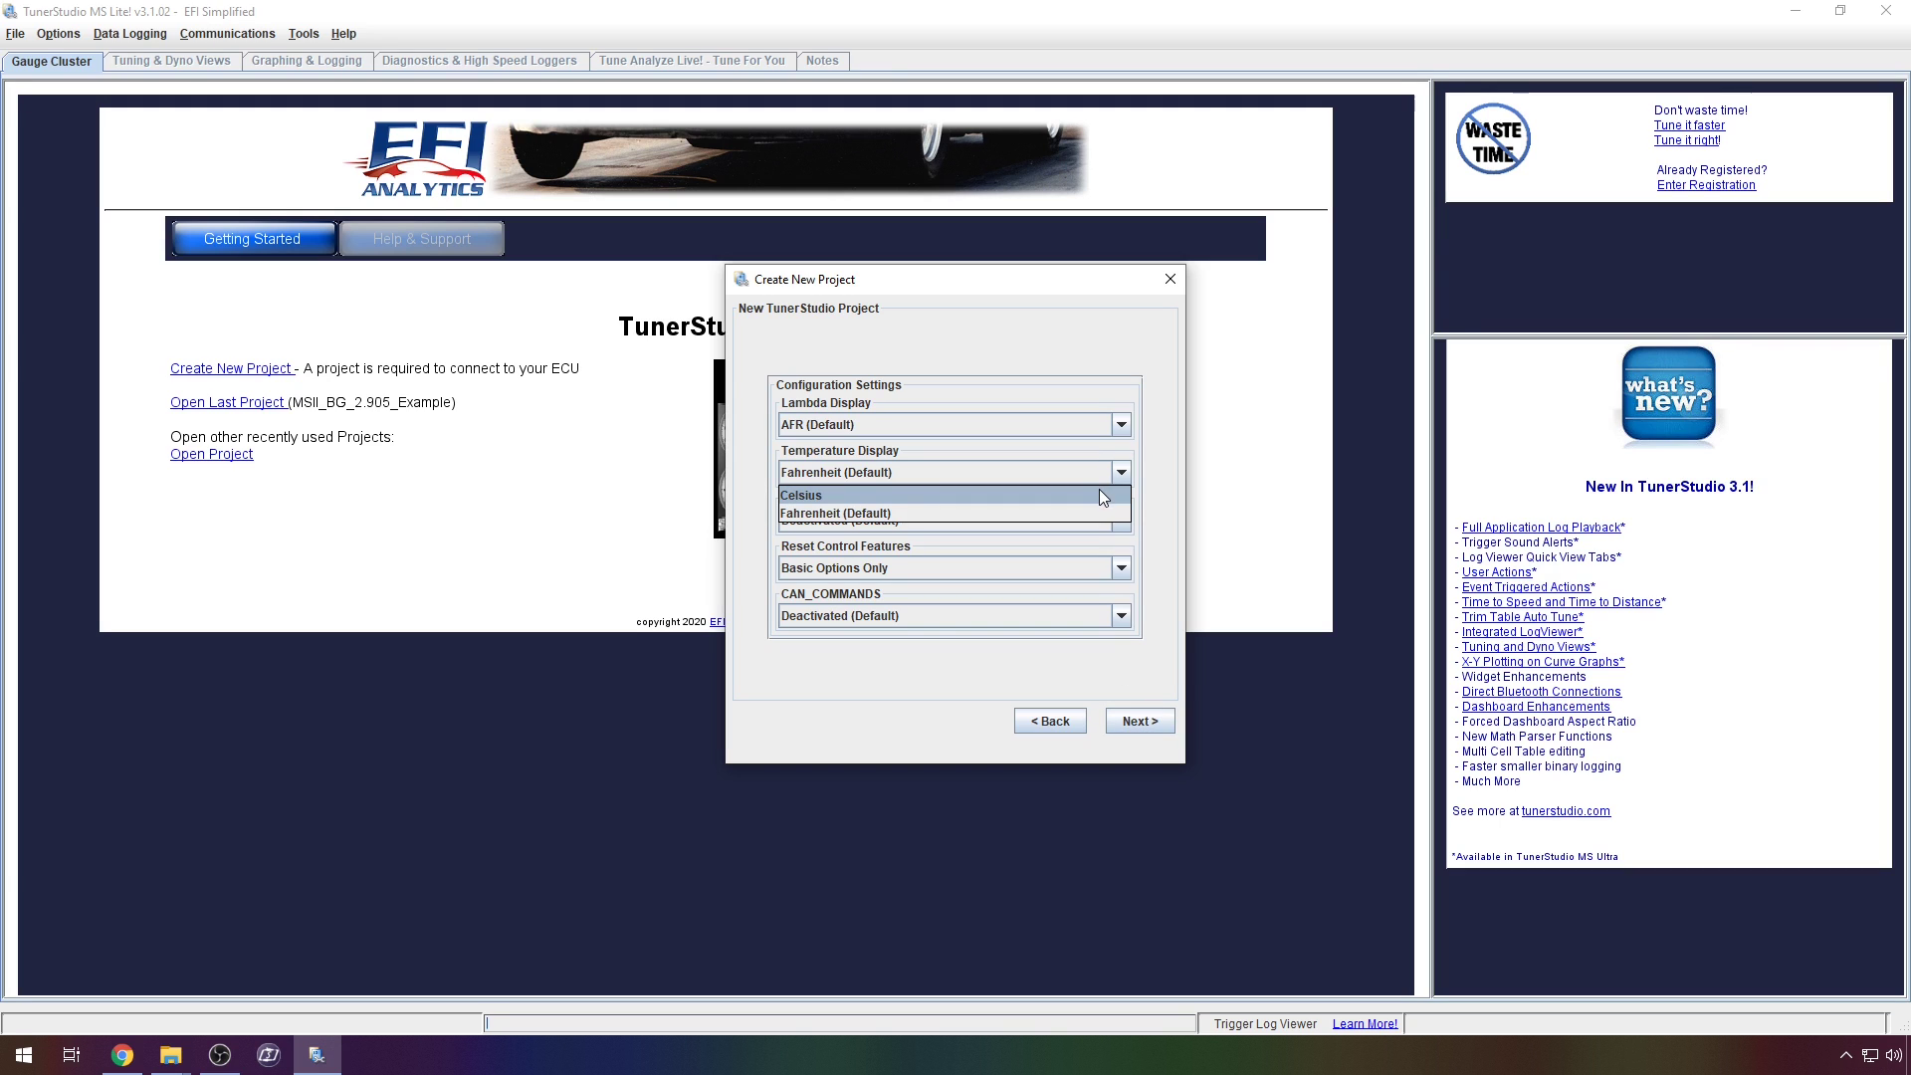
{"action": "left_click", "coordinate": [1099, 492]}
{"action": "left_click", "coordinate": [1121, 520]}
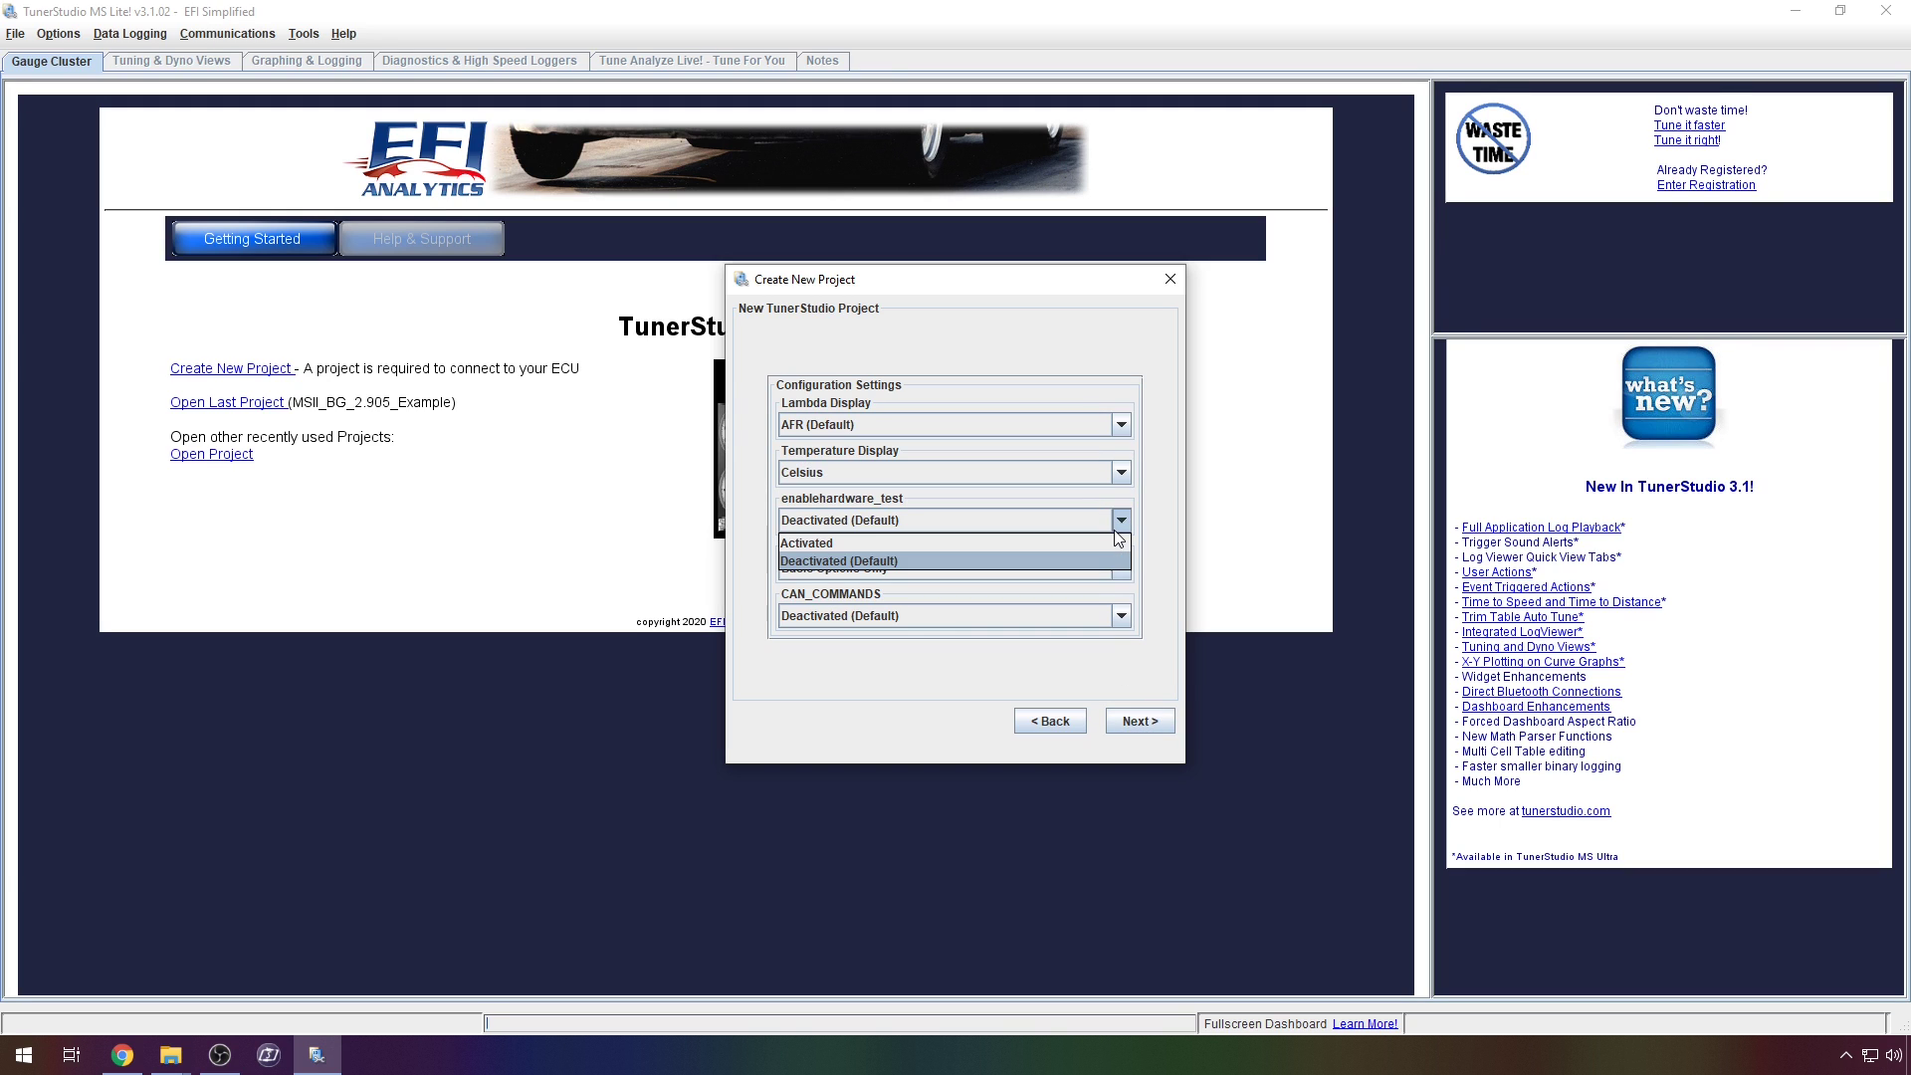
{"action": "left_click", "coordinate": [1111, 540]}
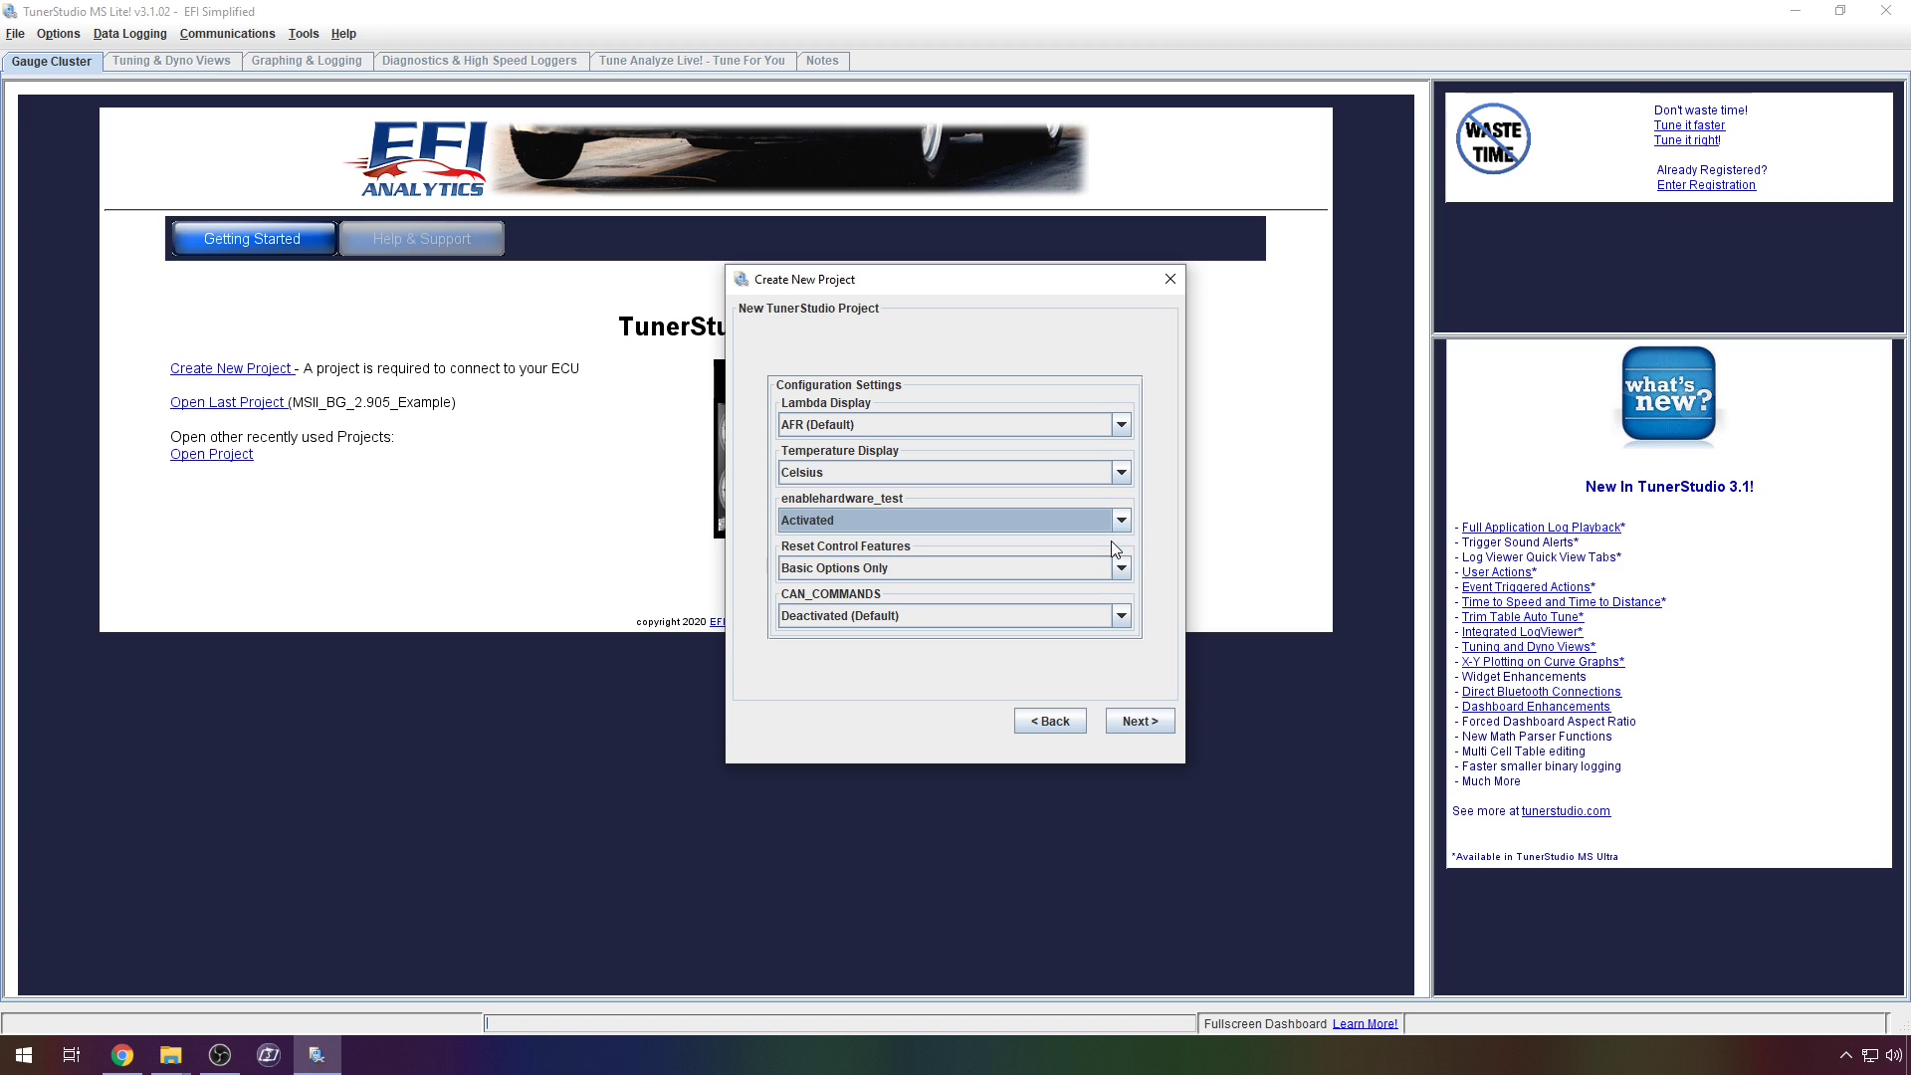
- Keep COM4 at 115200 baud and finish with the default dashboard
{"action": "left_click", "coordinate": [1154, 721]}
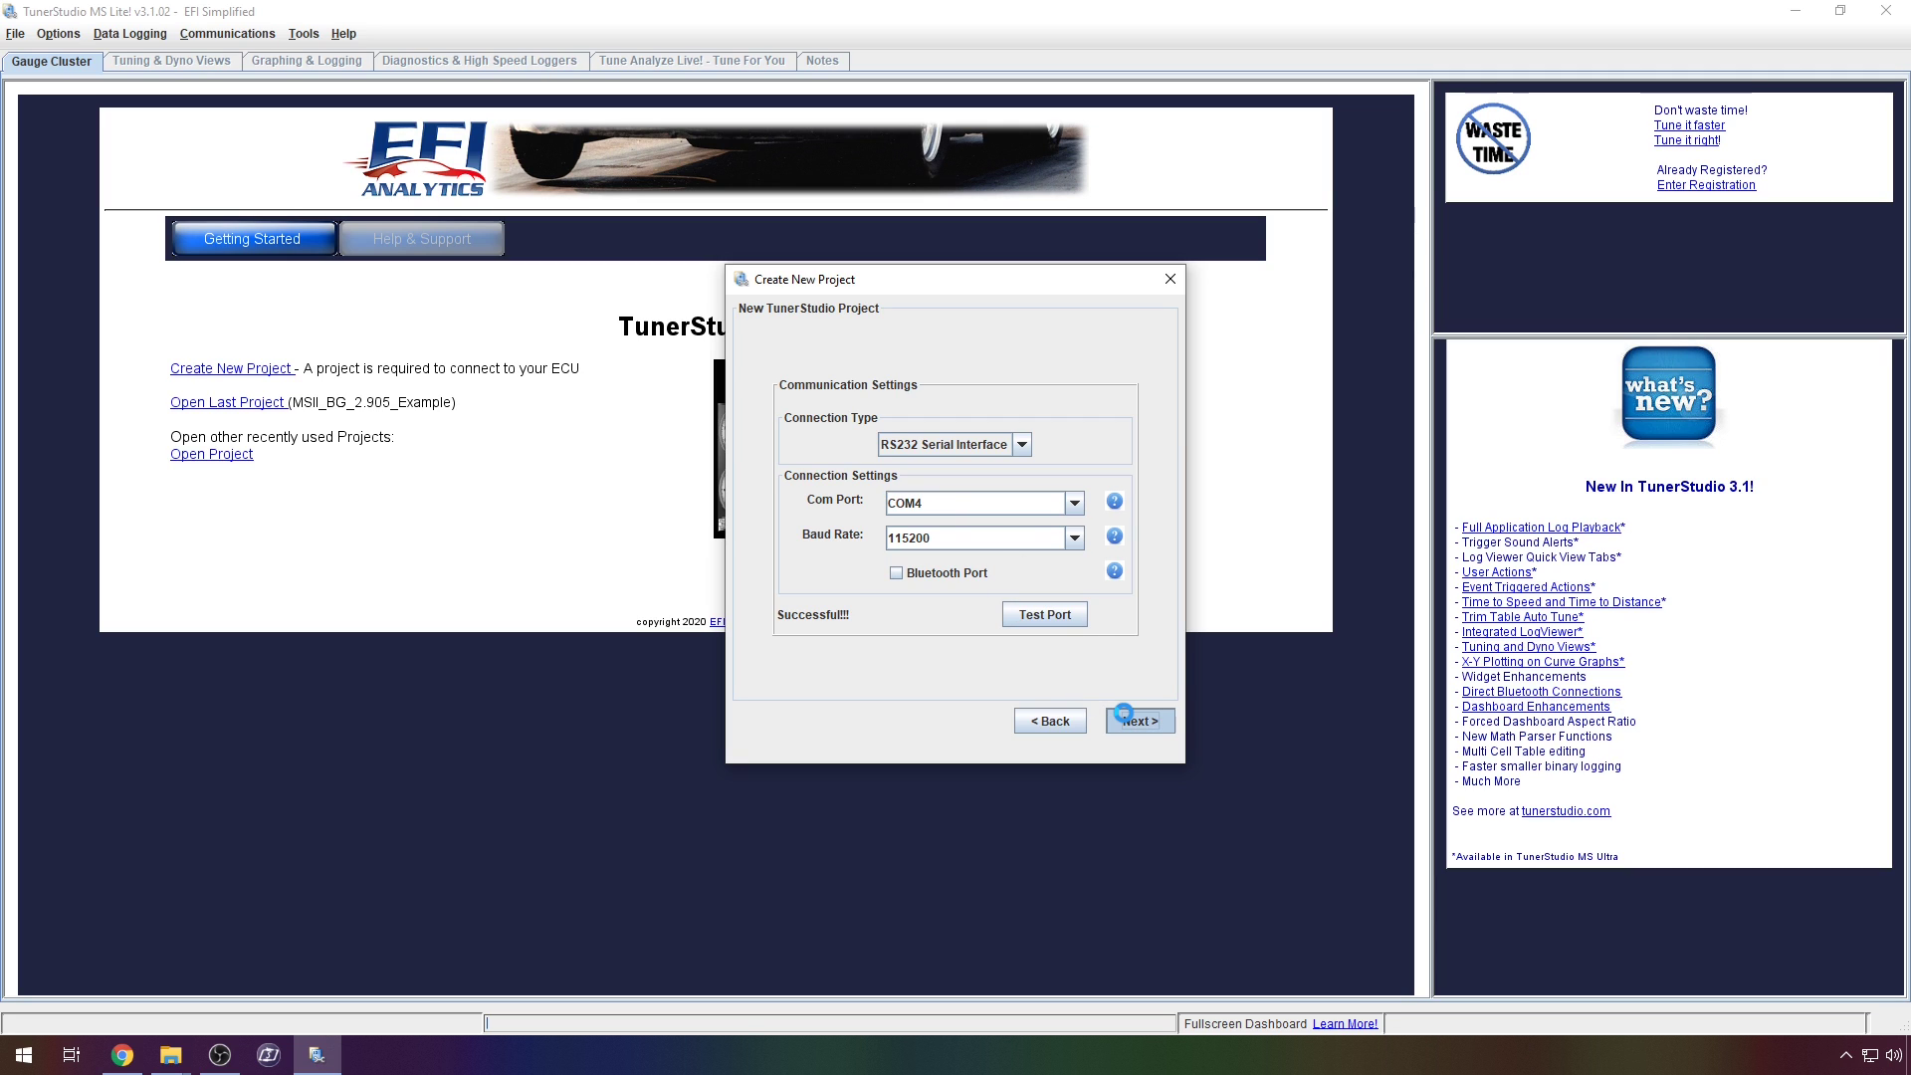
{"action": "left_click", "coordinate": [1124, 714]}
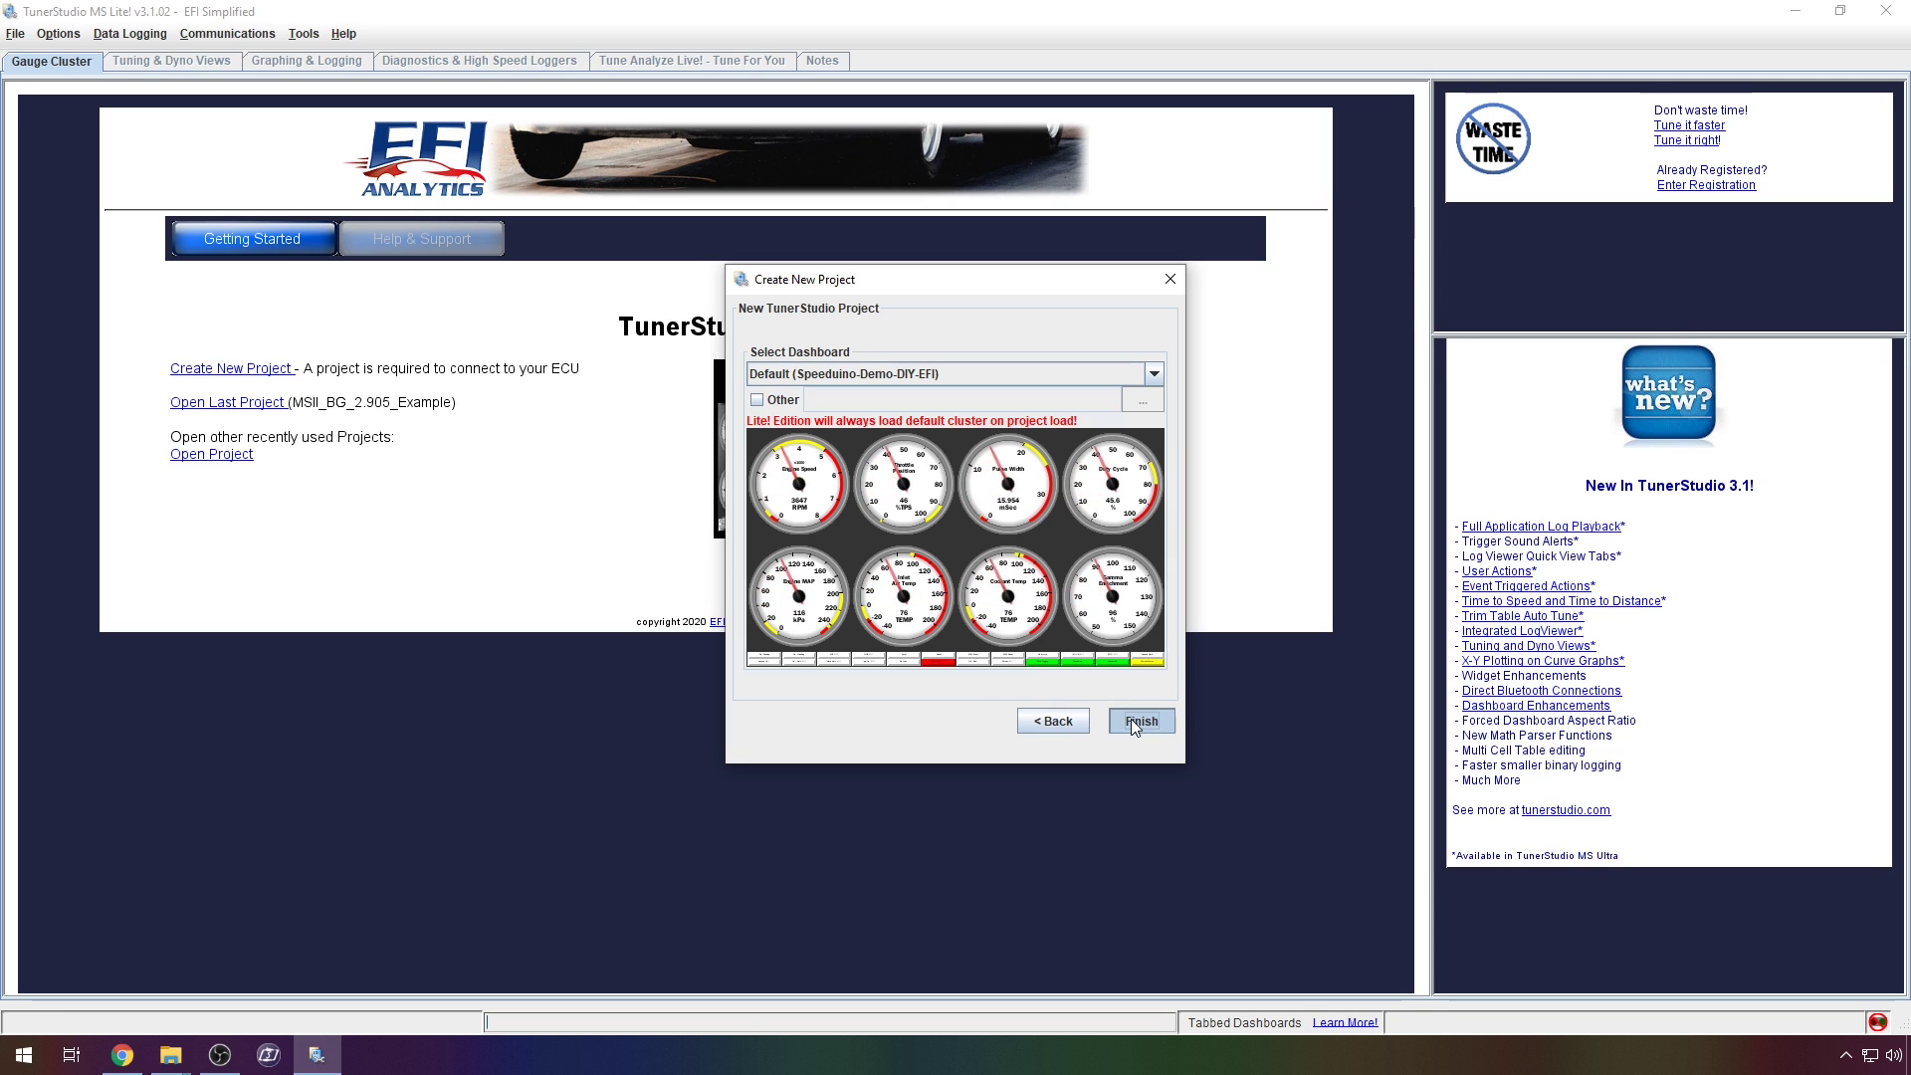
{"action": "left_click", "coordinate": [1131, 719]}
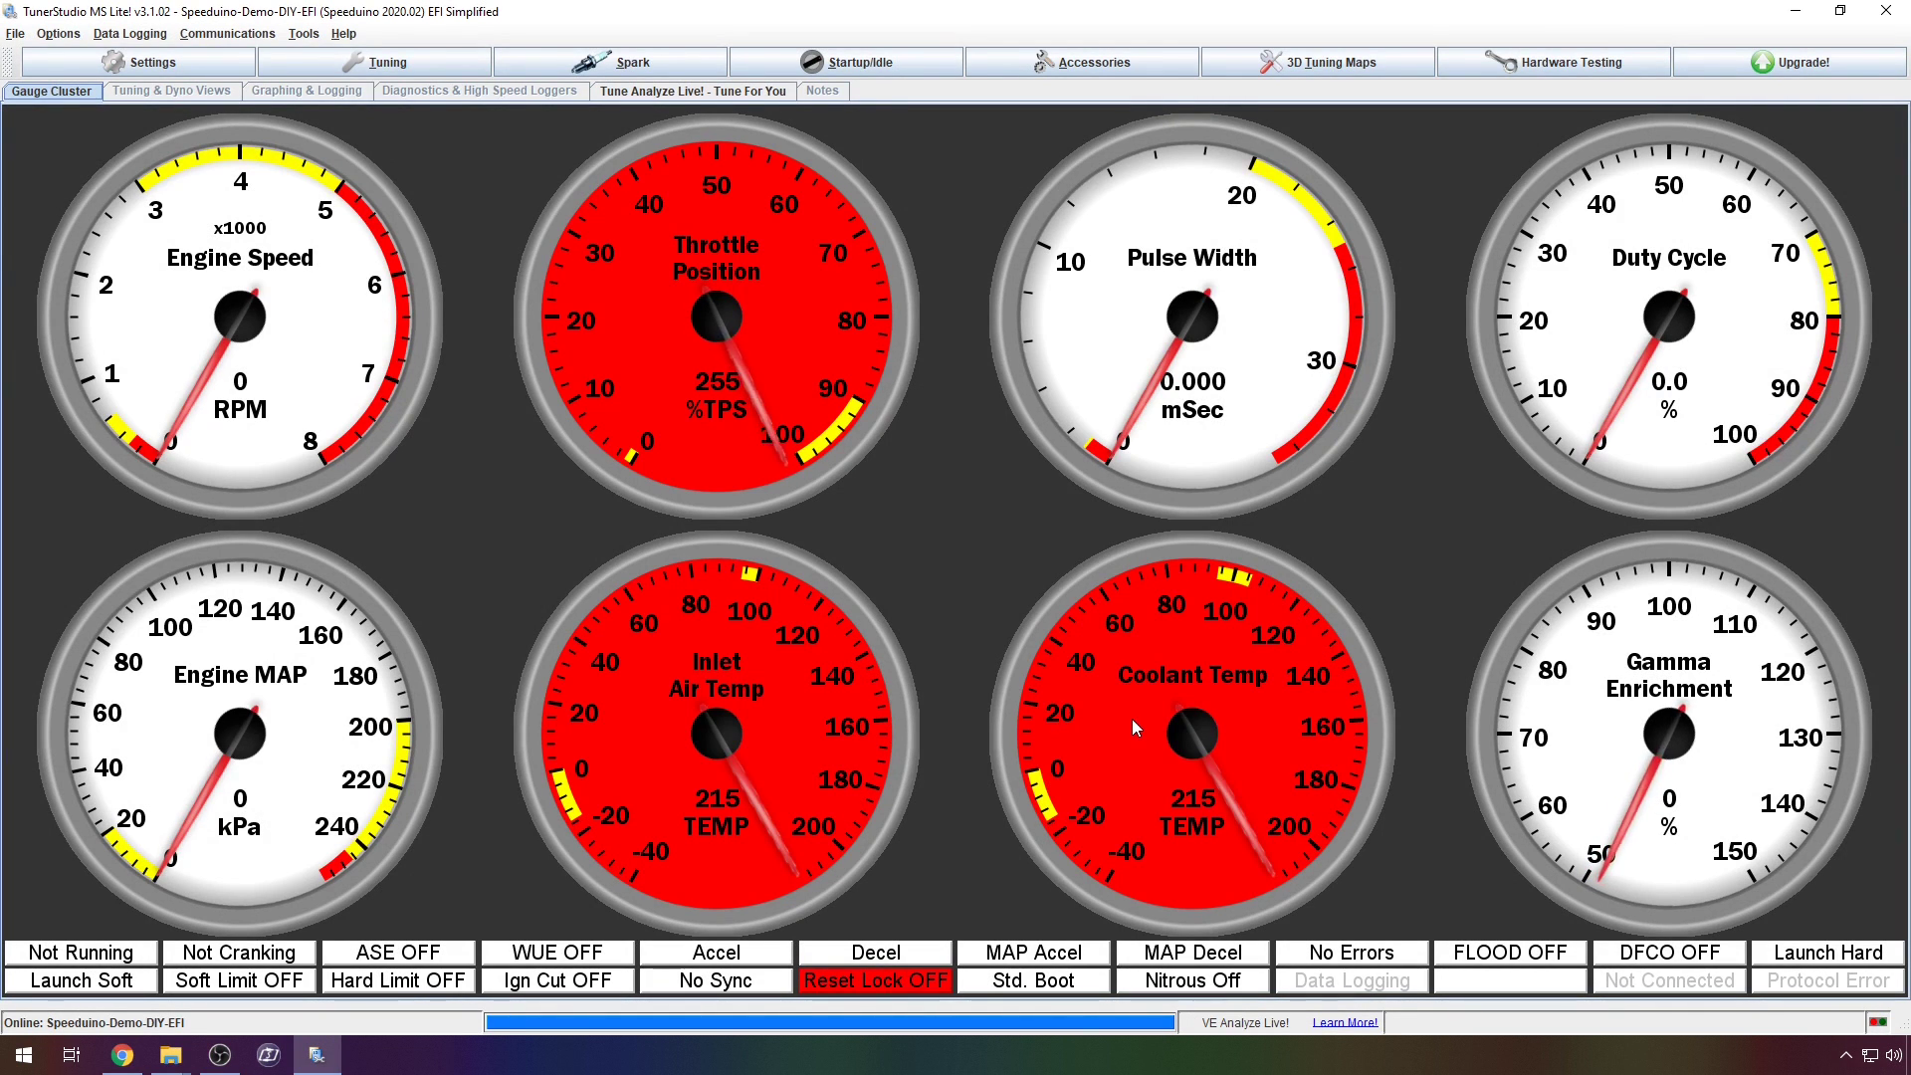
- Load 'Speeduino base tune.msq' from the Downloads folder and send and burn it to the controller
{"action": "left_click", "coordinate": [20, 33]}
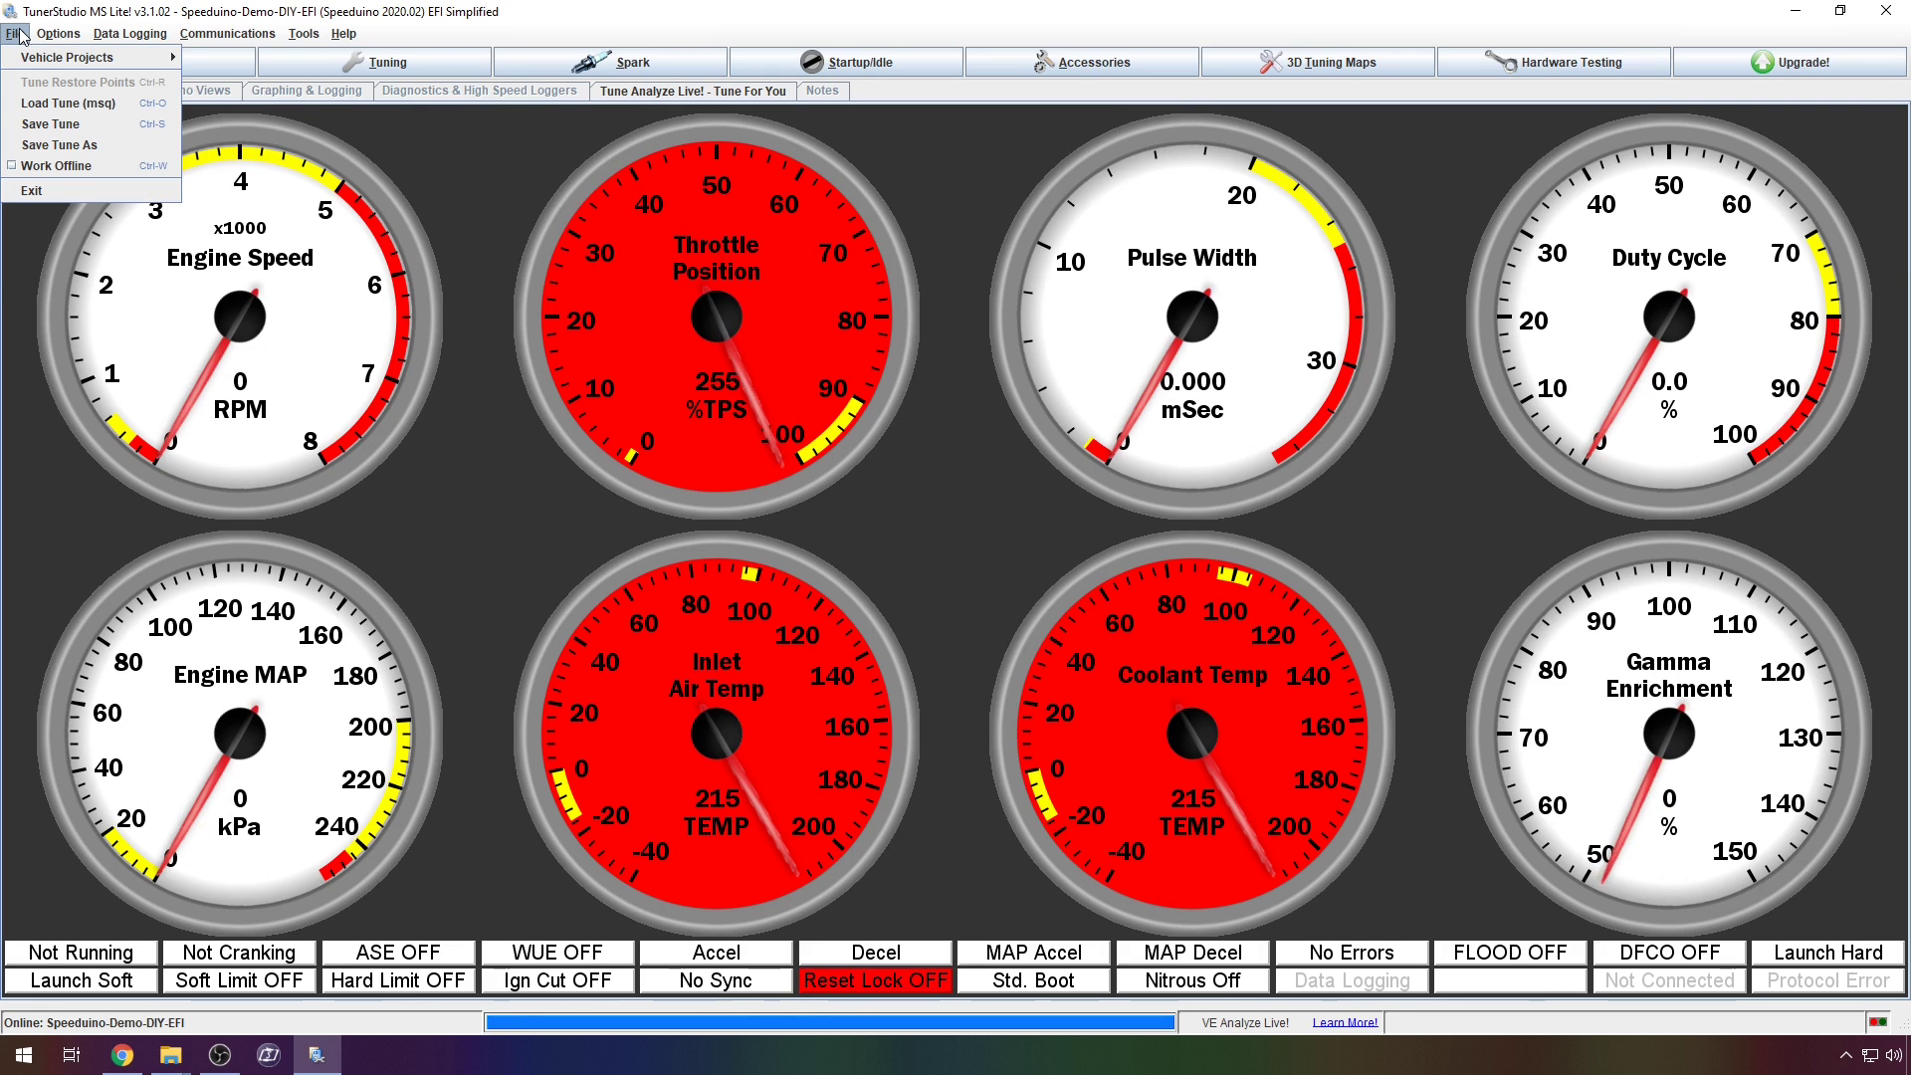
{"action": "left_click", "coordinate": [59, 103]}
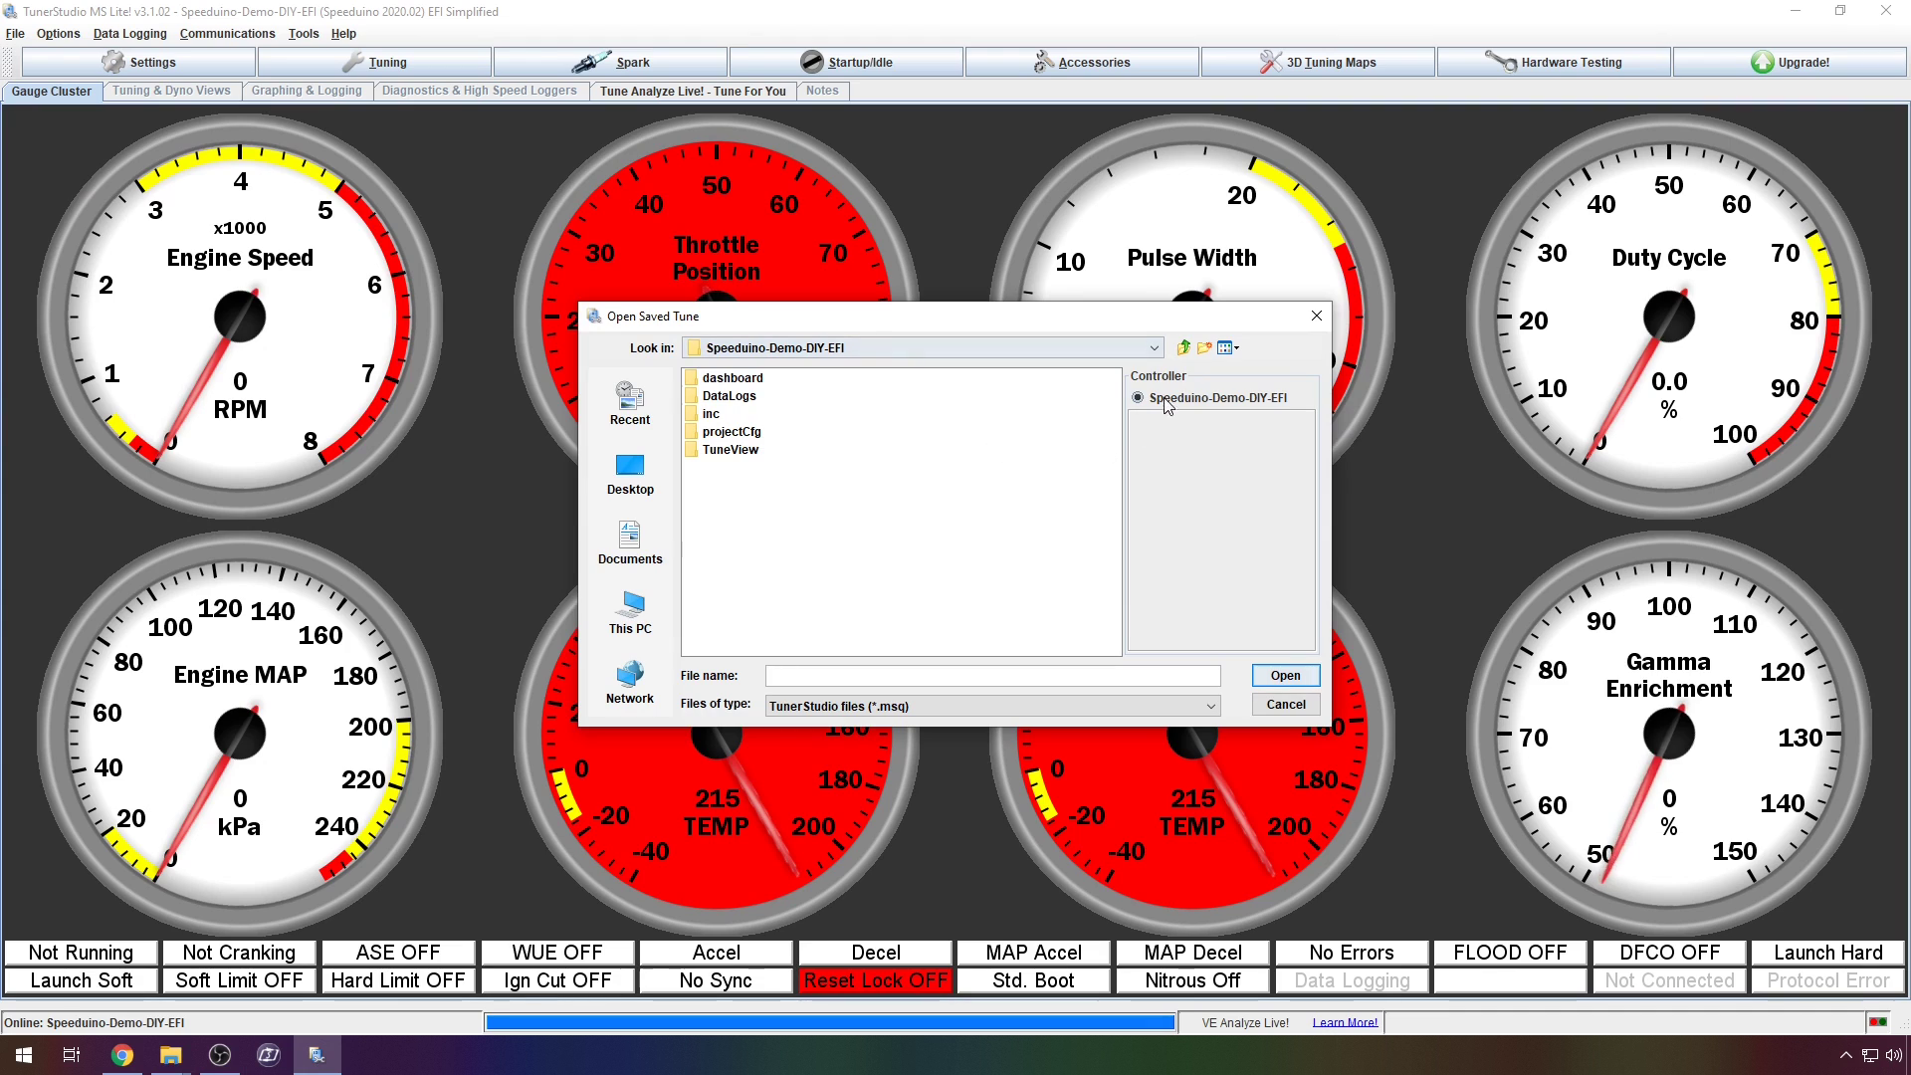
{"action": "left_click", "coordinate": [1184, 350]}
{"action": "left_click", "coordinate": [1184, 351]}
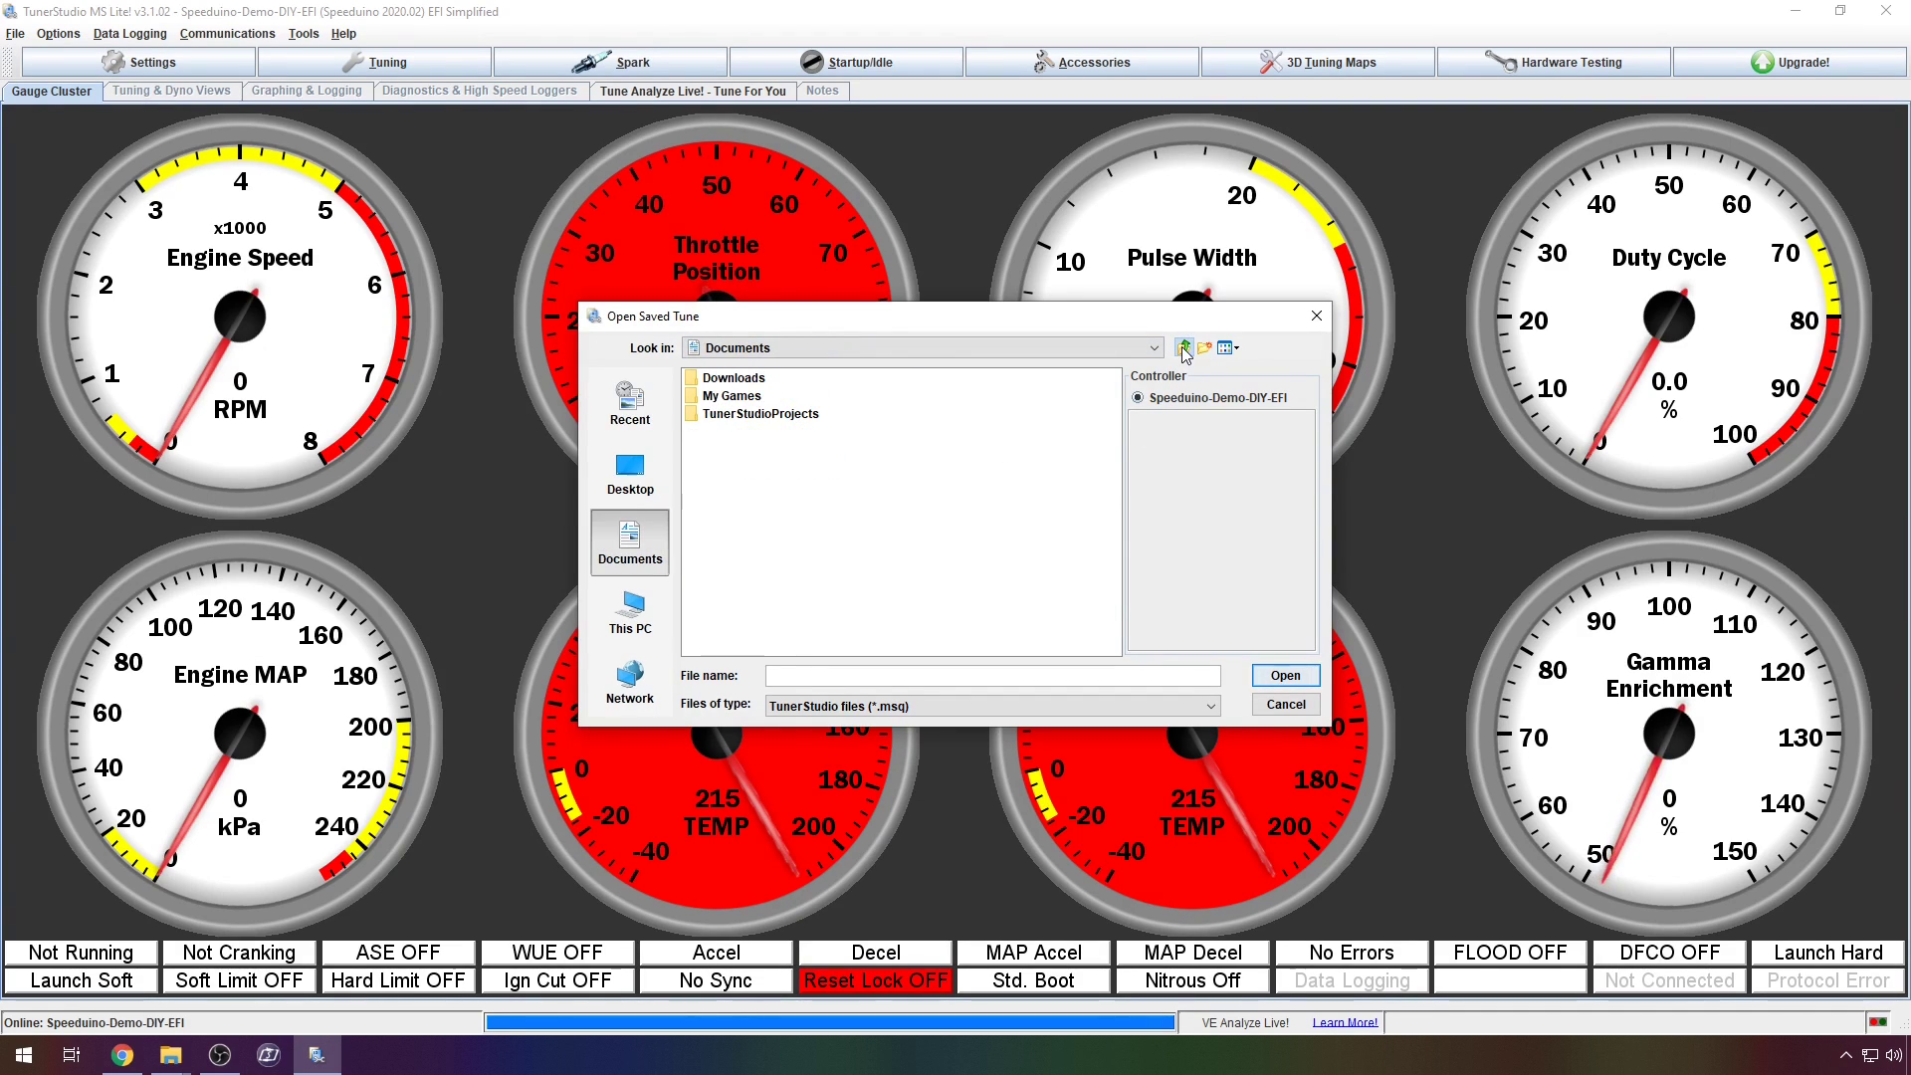
{"action": "left_click", "coordinate": [1184, 350]}
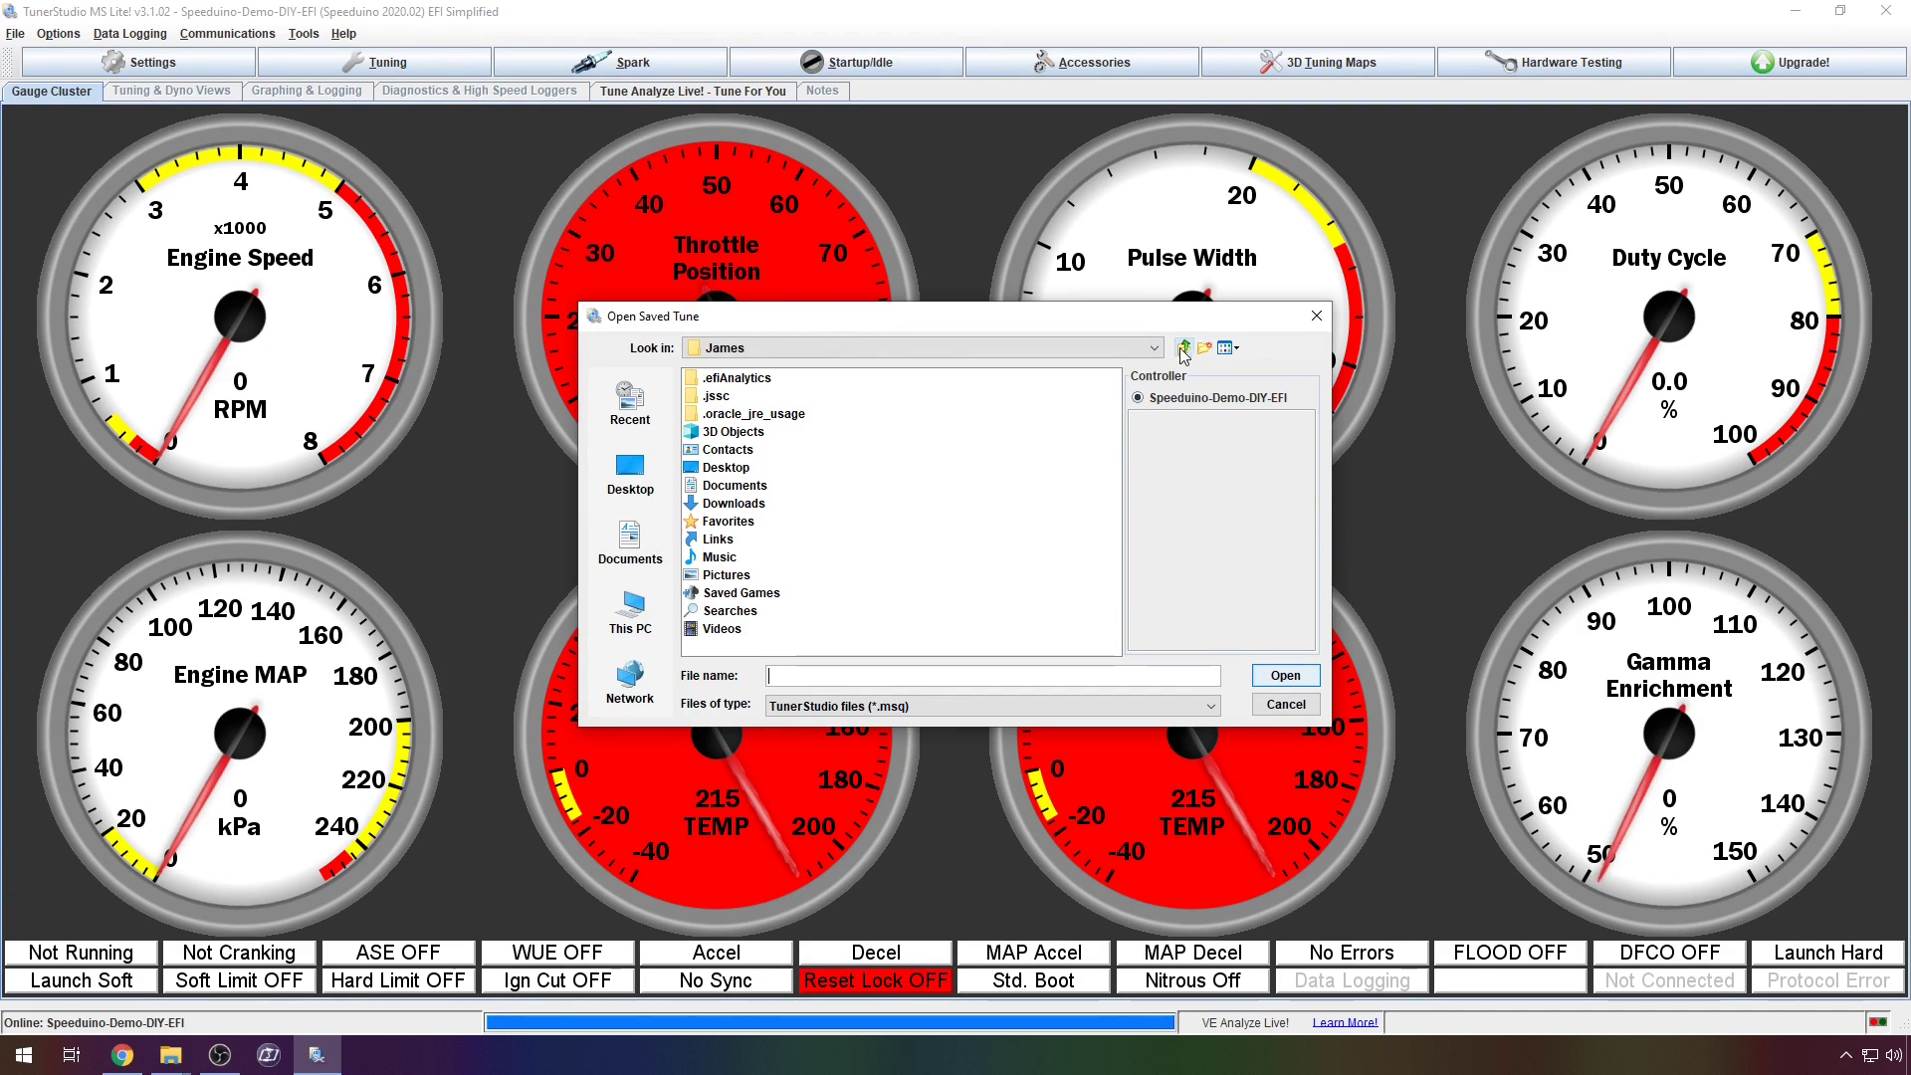
{"action": "double_click", "coordinate": [730, 504]}
{"action": "double_click", "coordinate": [776, 378]}
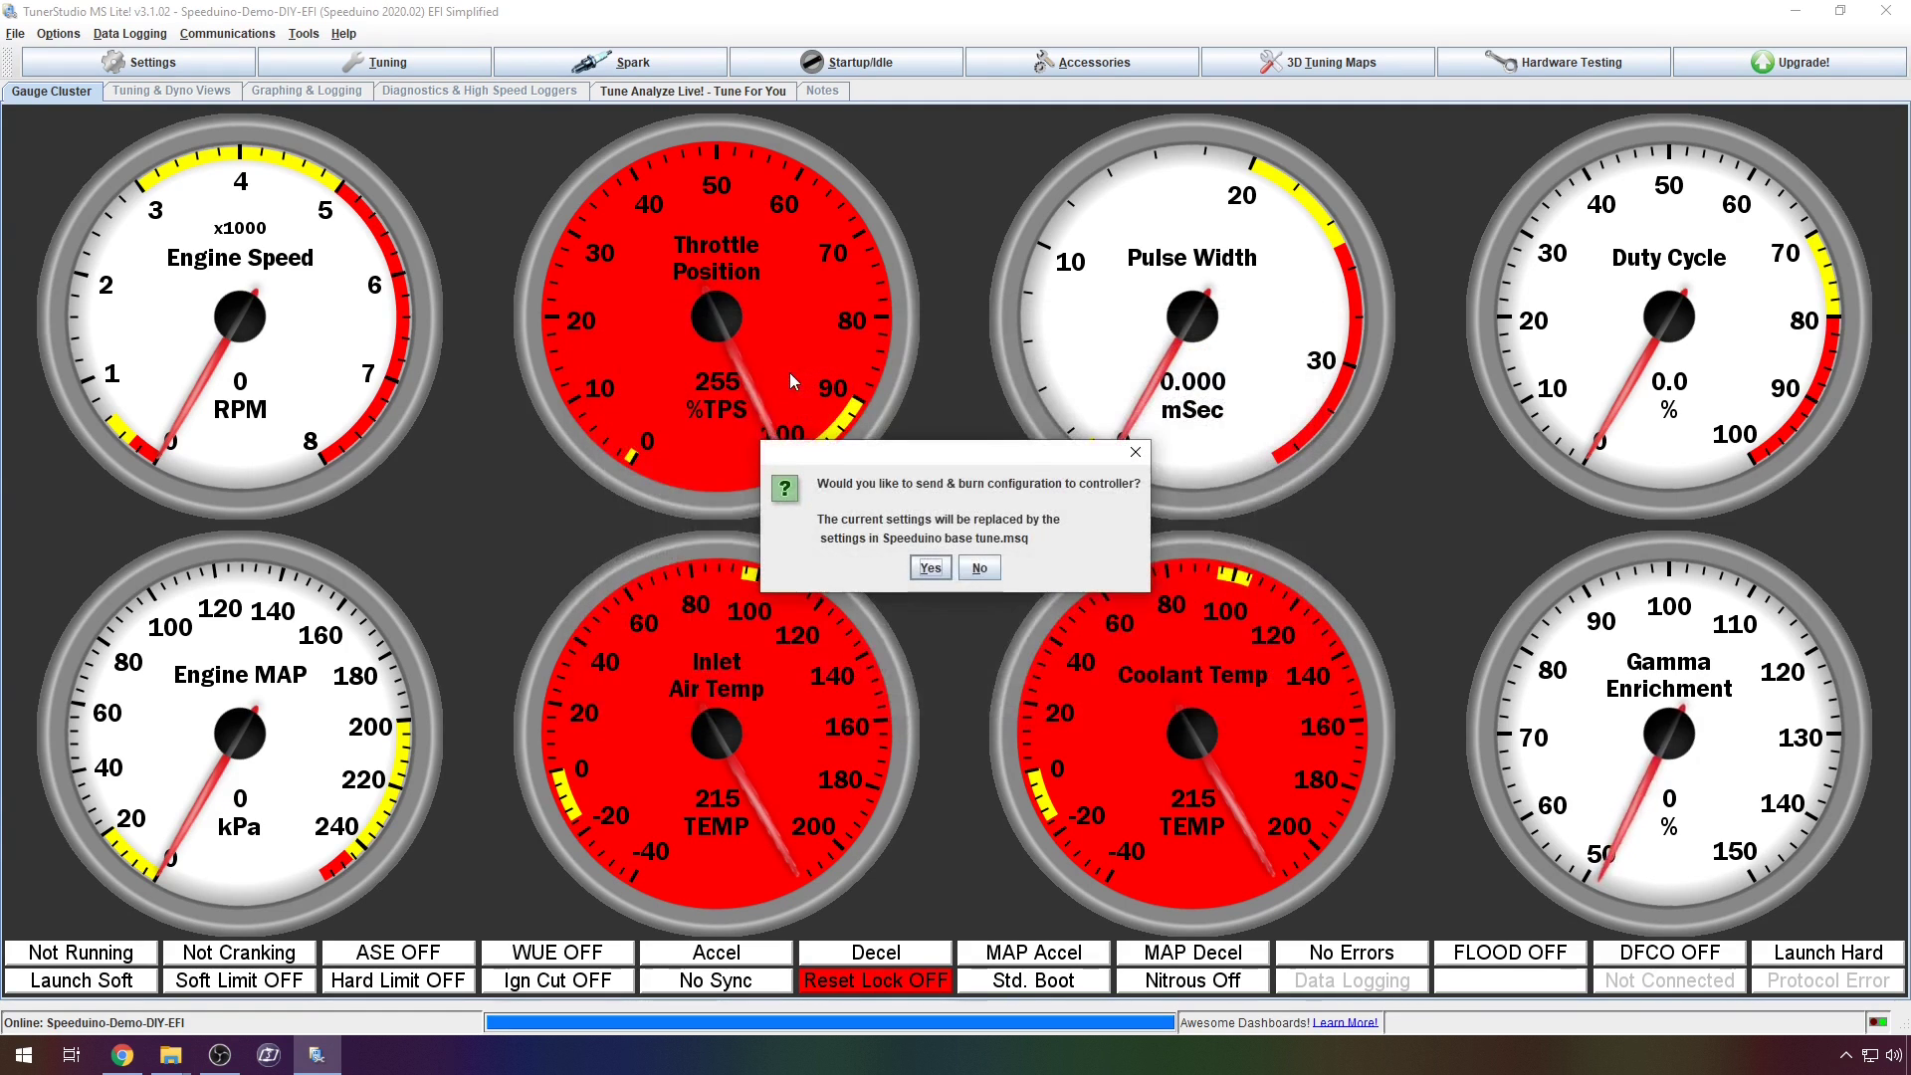
{"action": "left_click", "coordinate": [930, 566]}
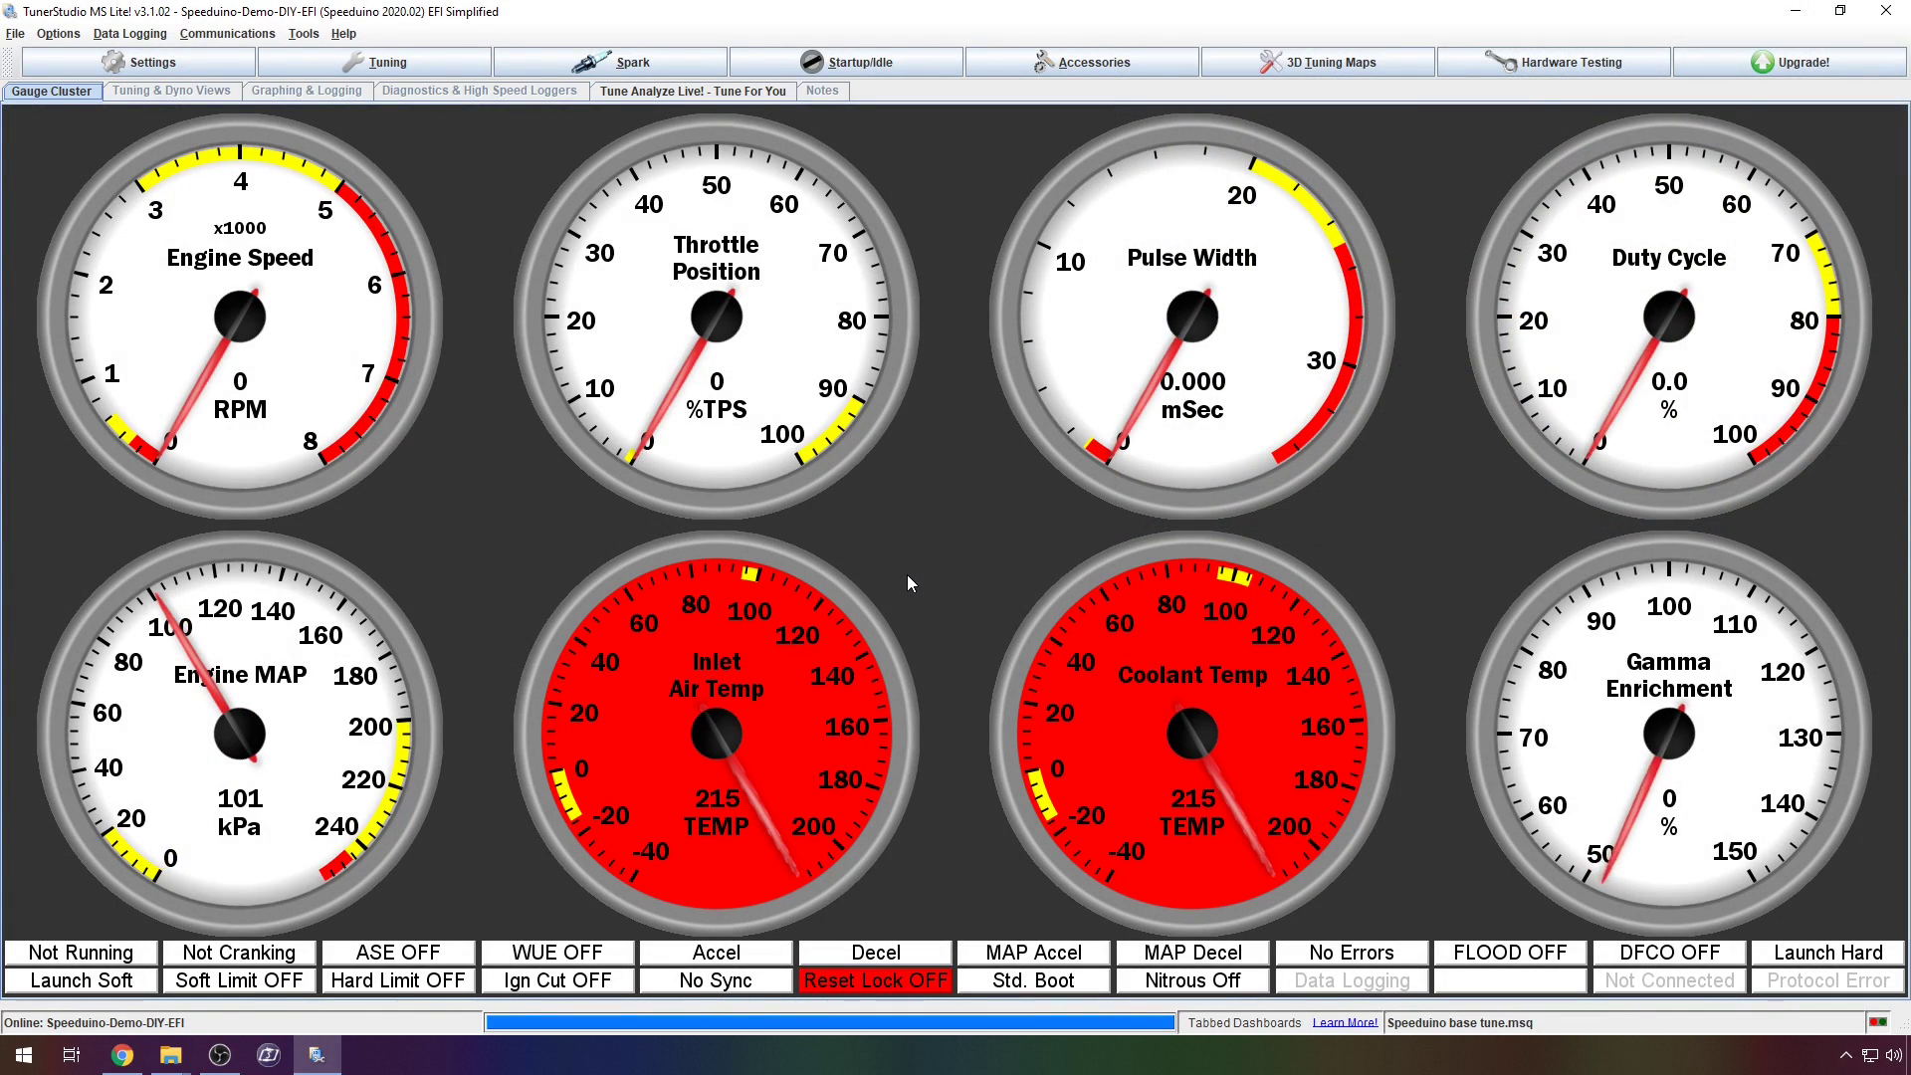
- Write Saab (Bosch) thermistor values for the coolant sensor, then for the air temperature sensor
{"action": "left_click", "coordinate": [304, 34]}
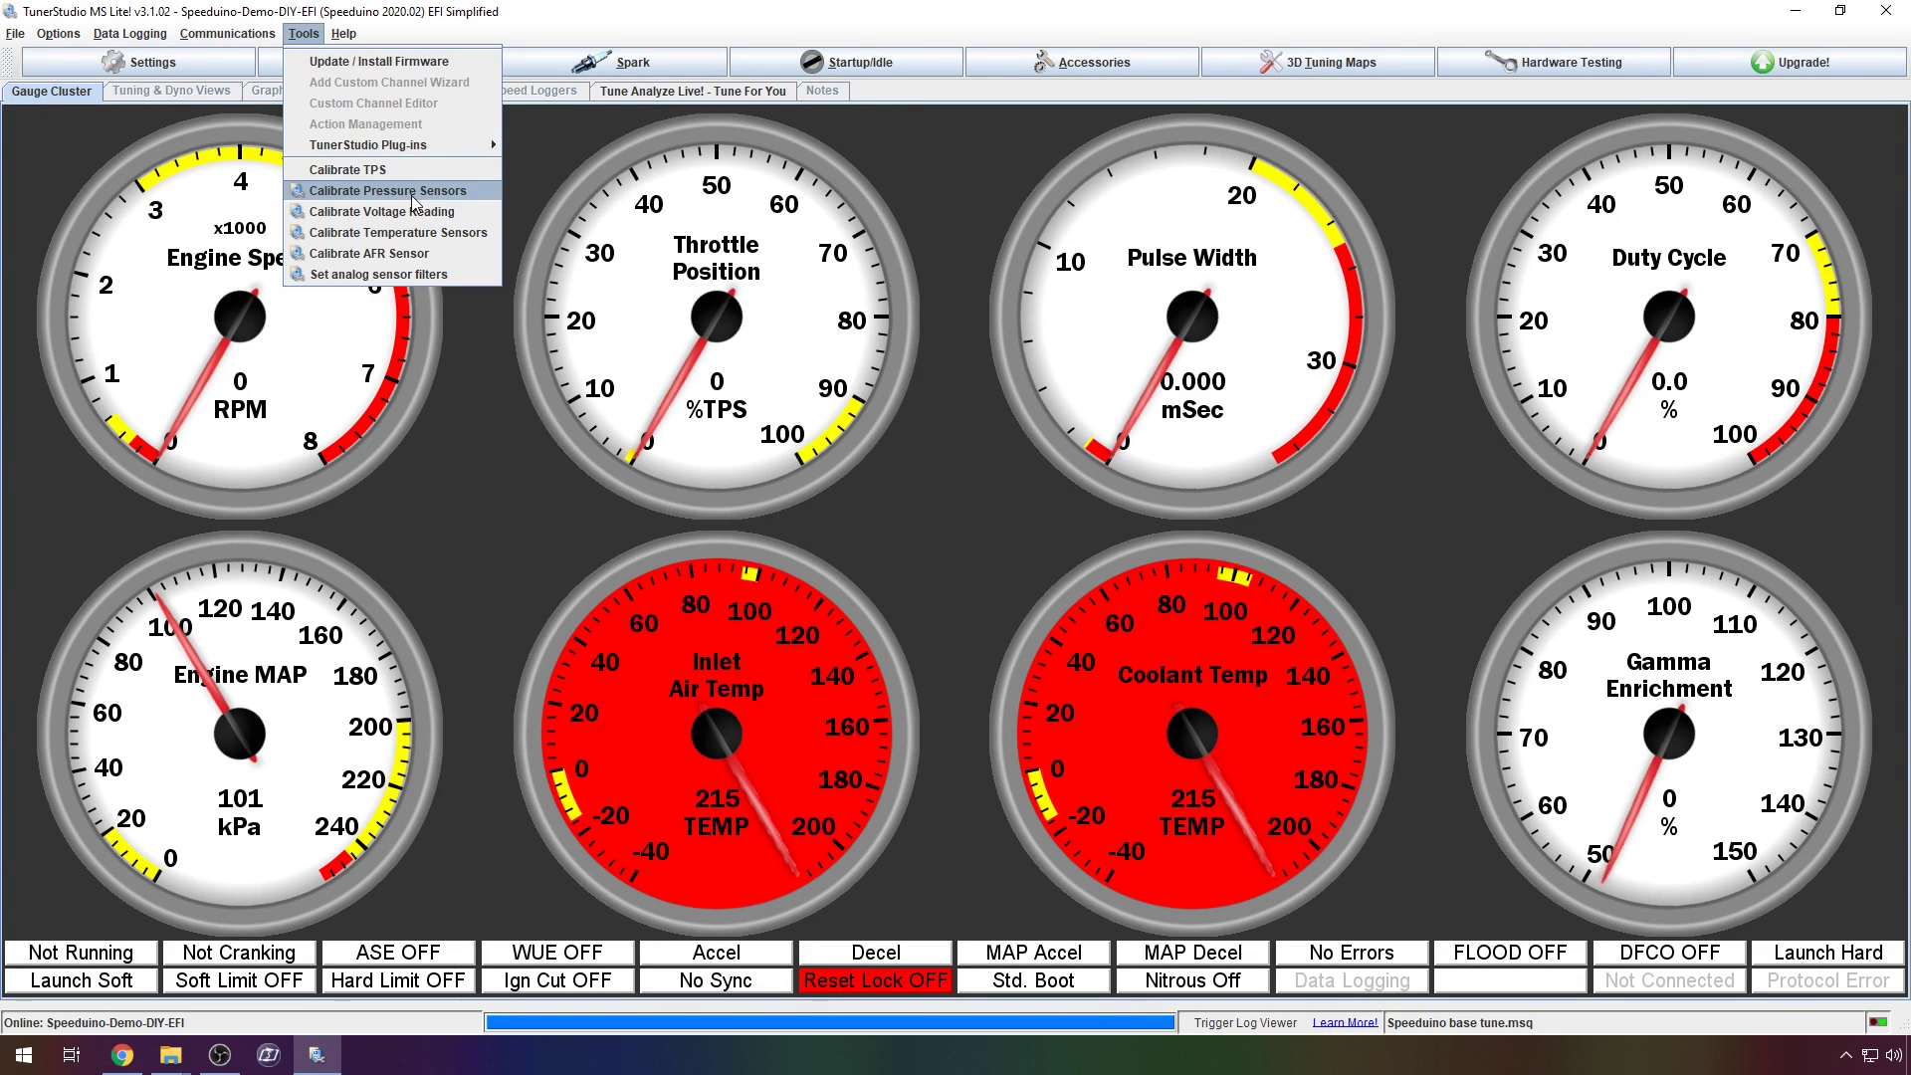
{"action": "left_click", "coordinate": [425, 235]}
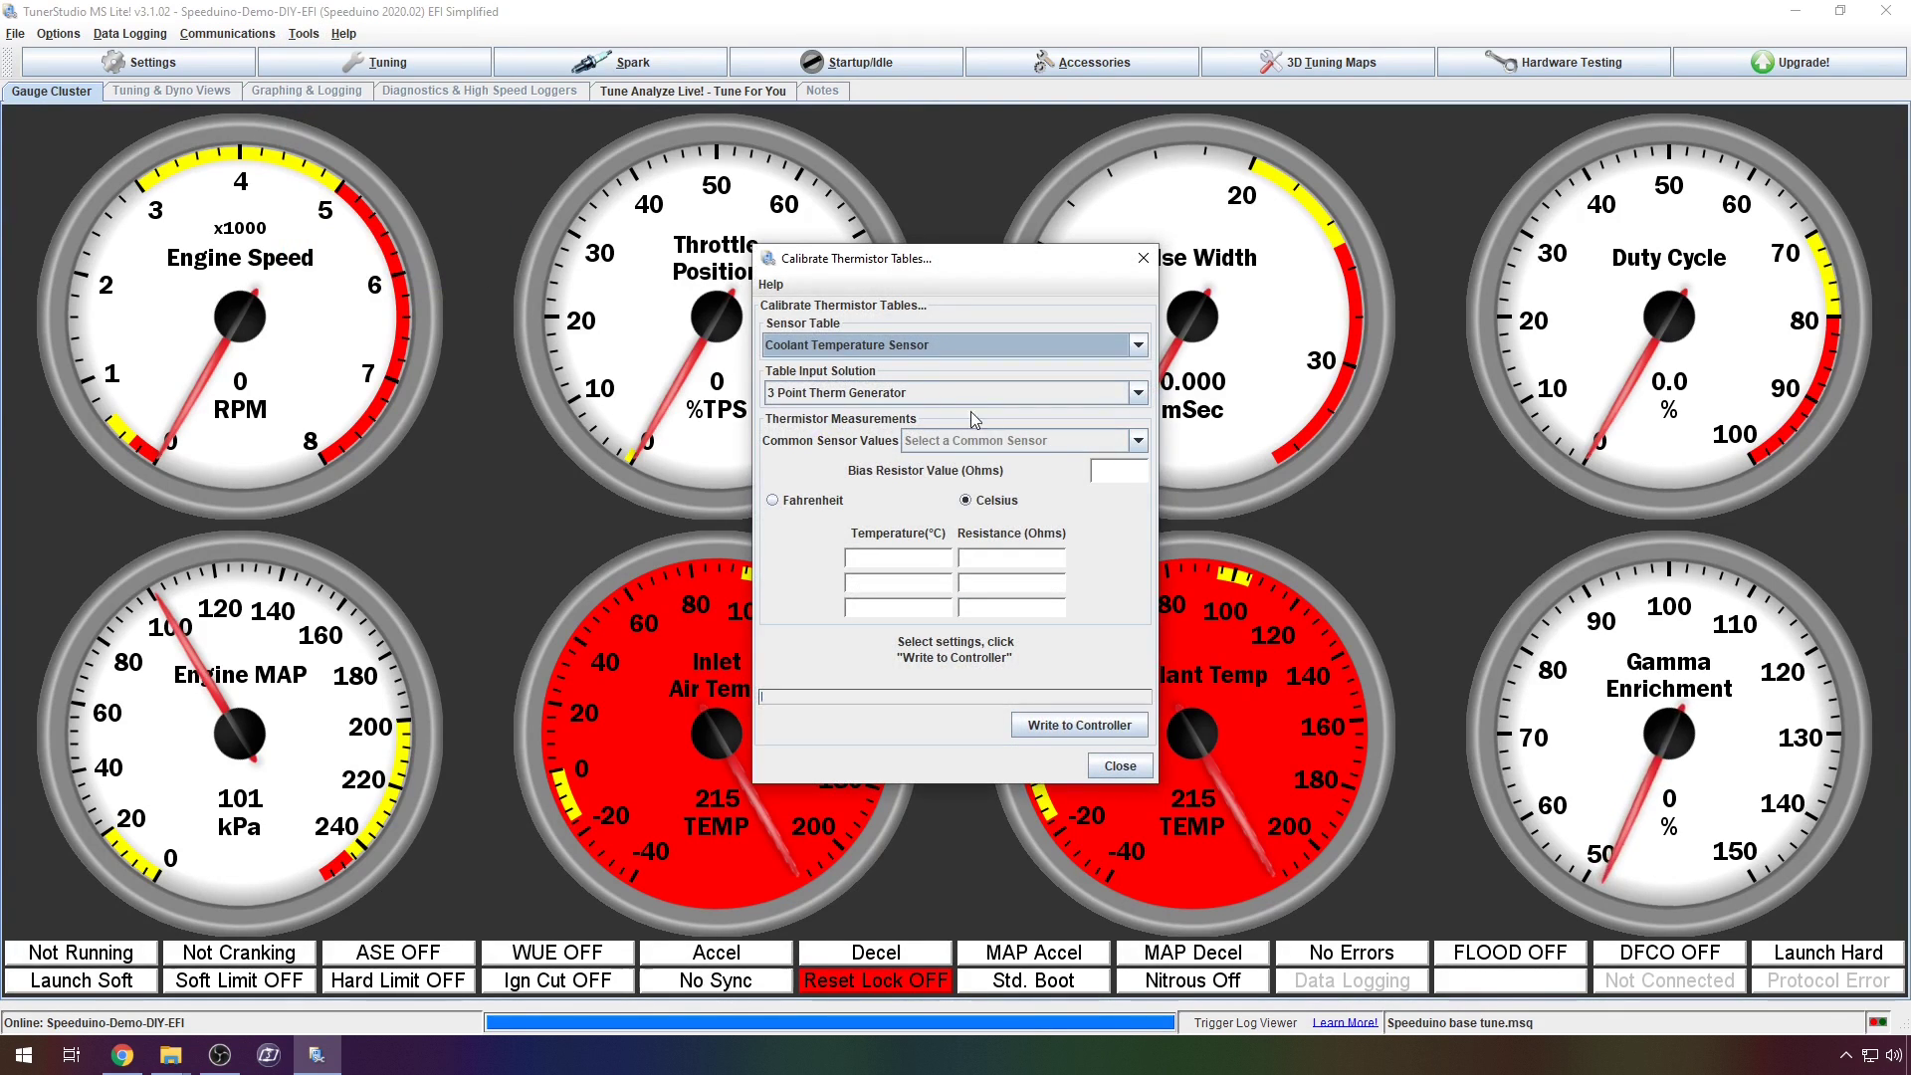
{"action": "left_click", "coordinate": [1138, 441]}
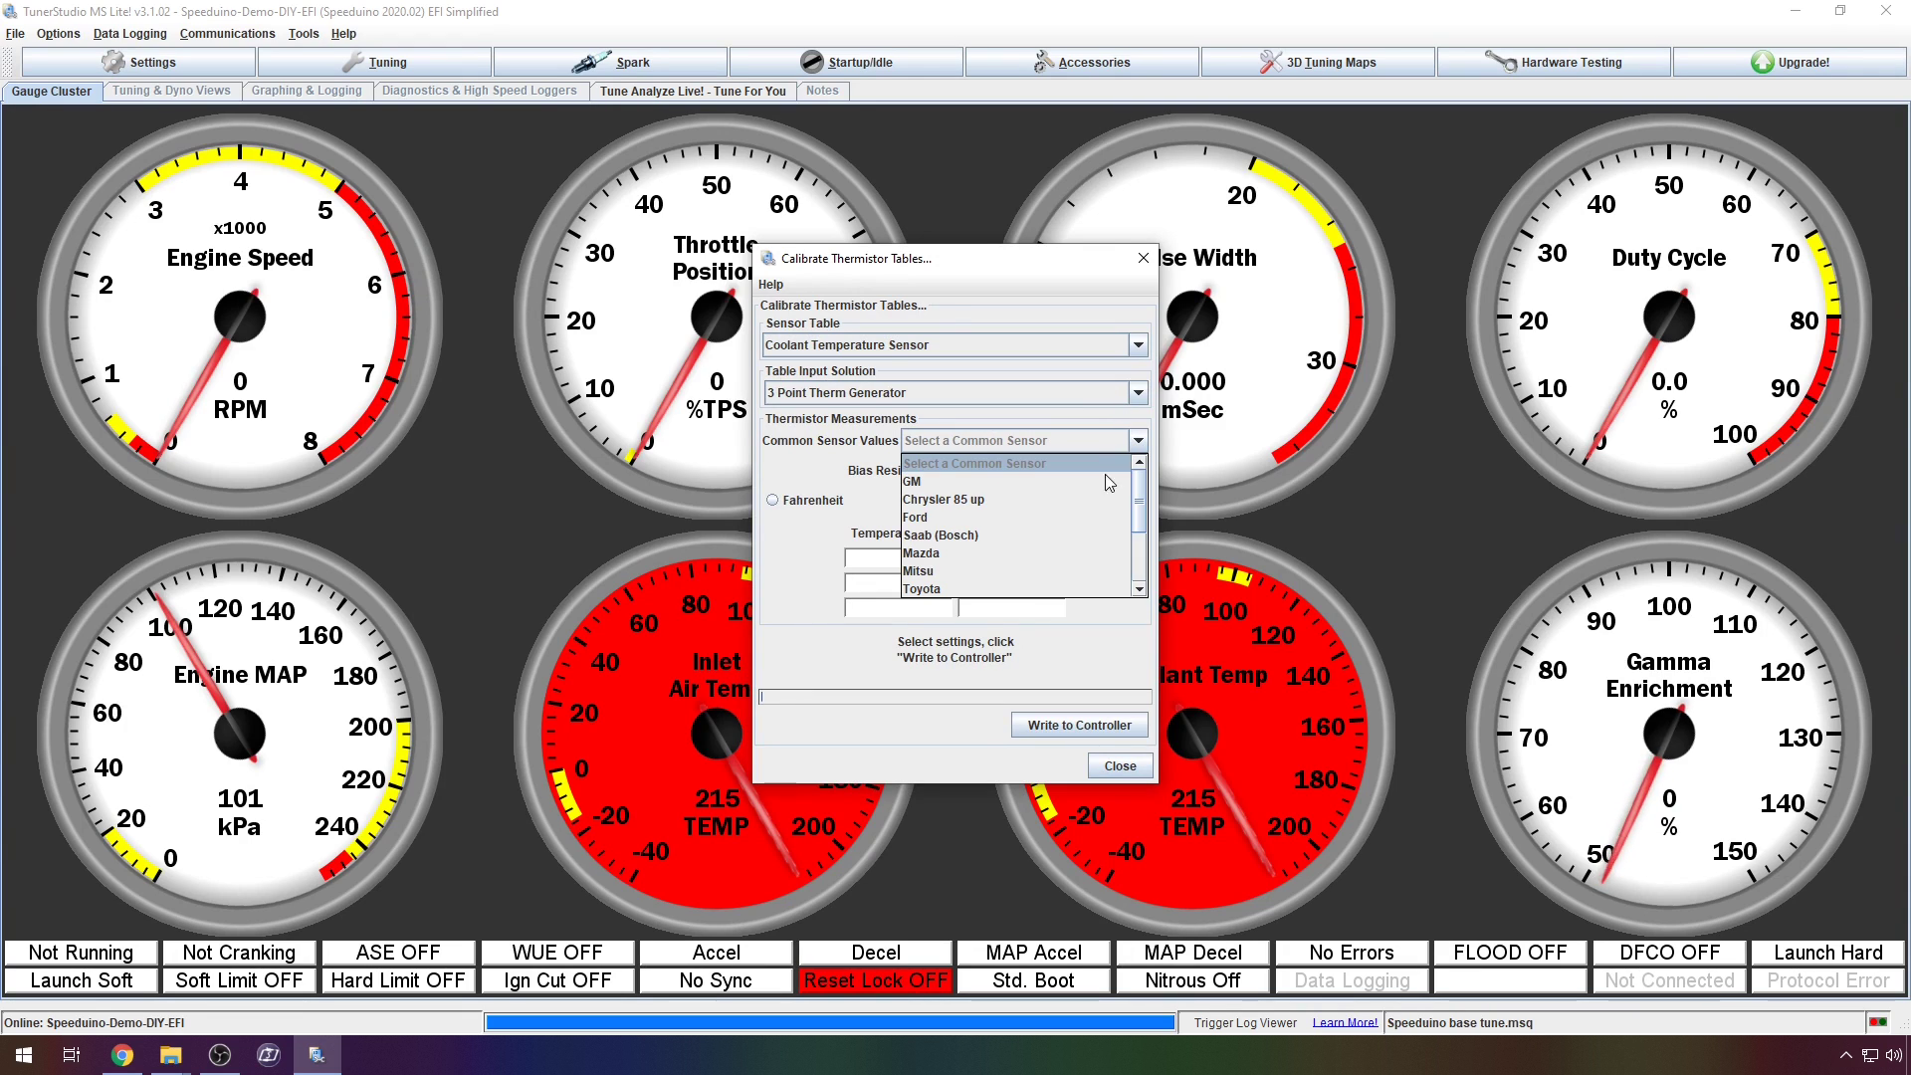
{"action": "left_click", "coordinate": [1075, 530]}
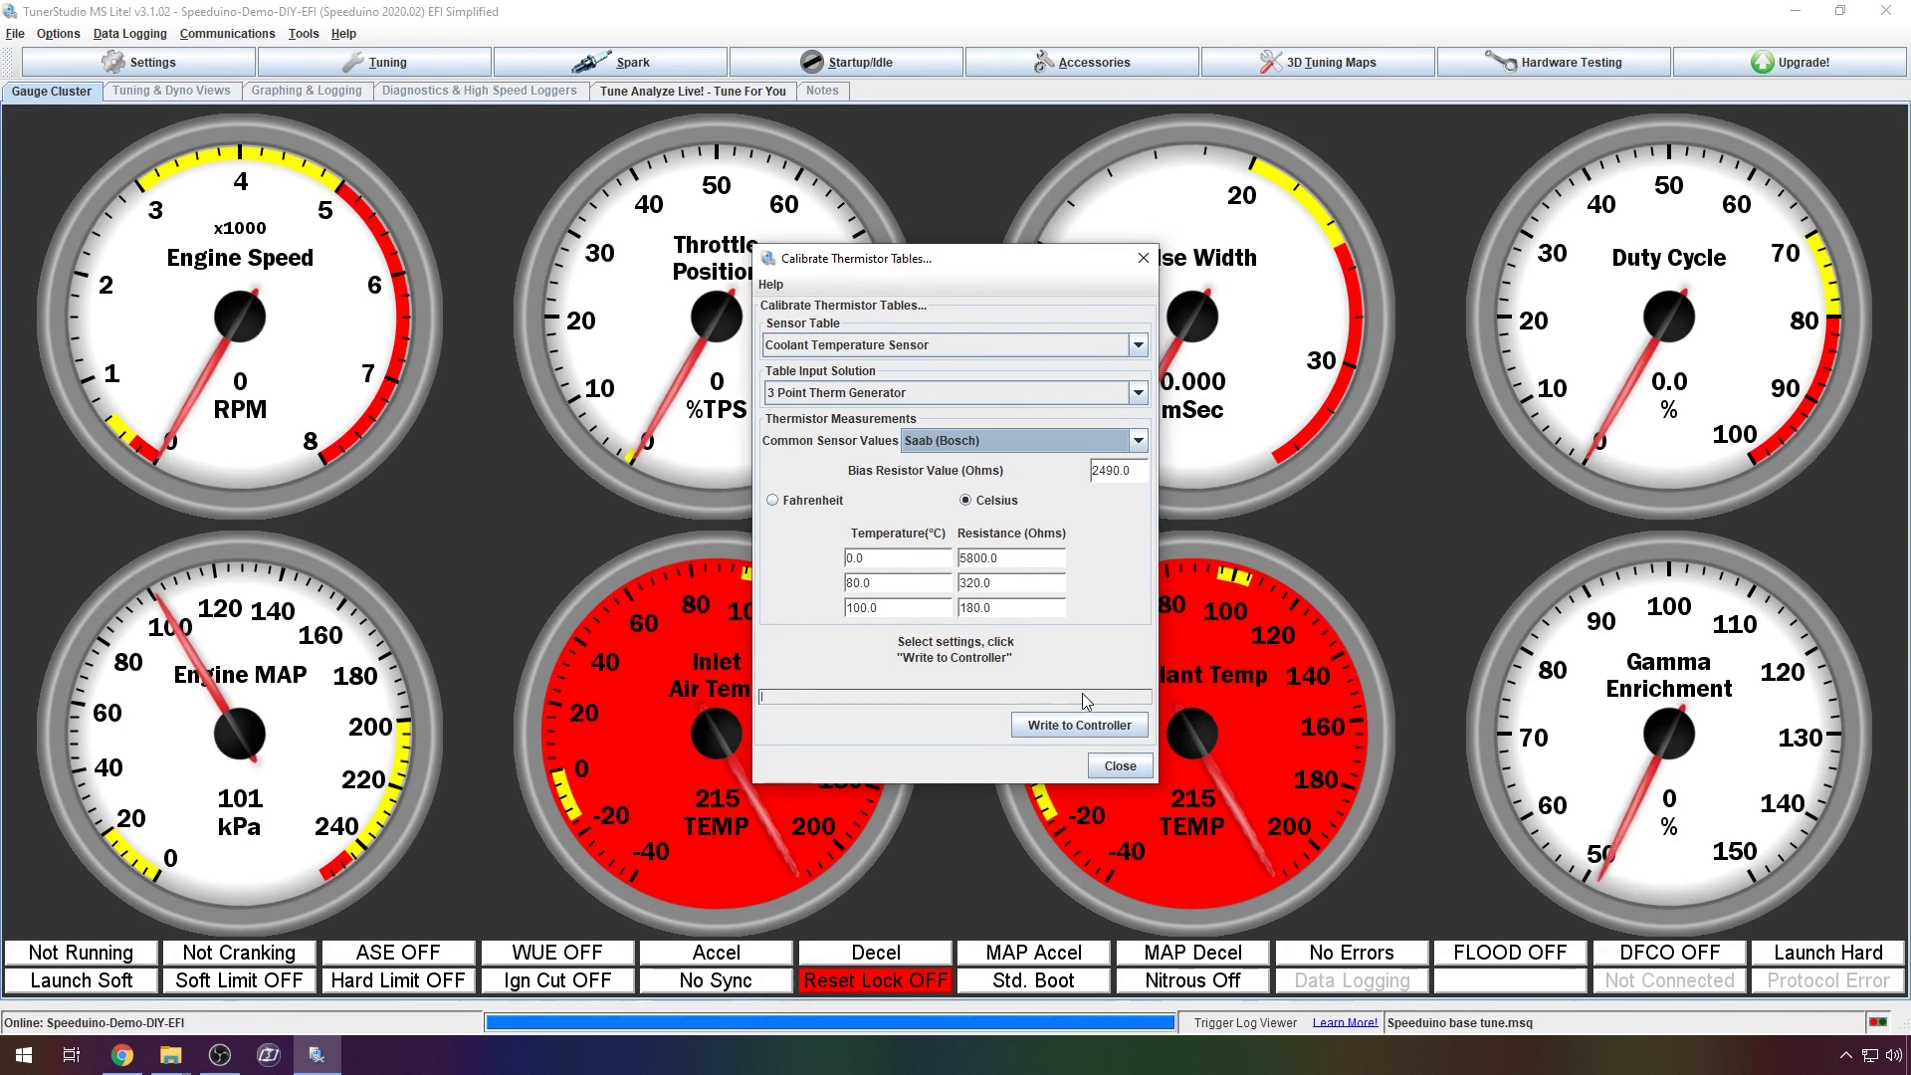
{"action": "left_click", "coordinate": [1090, 723]}
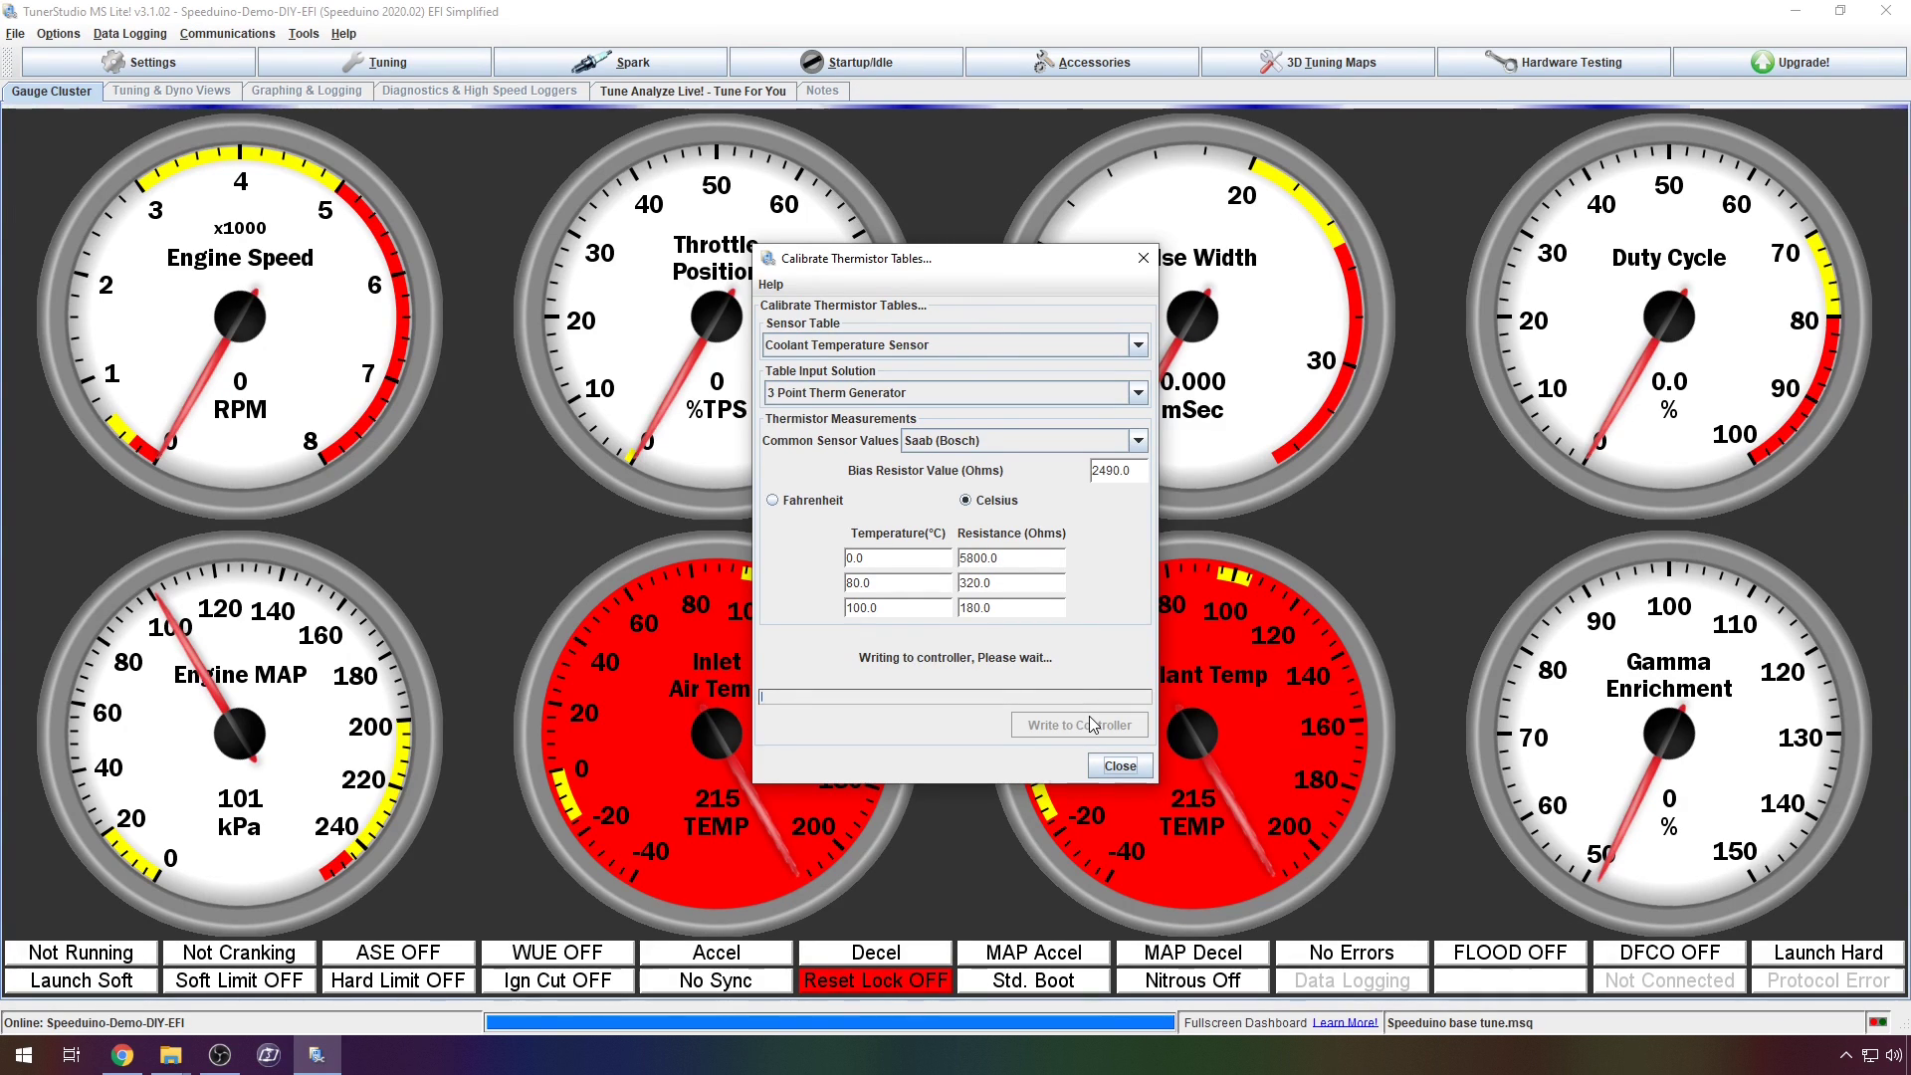
{"action": "key", "text": "Down"}
{"action": "left_click", "coordinate": [1091, 733]}
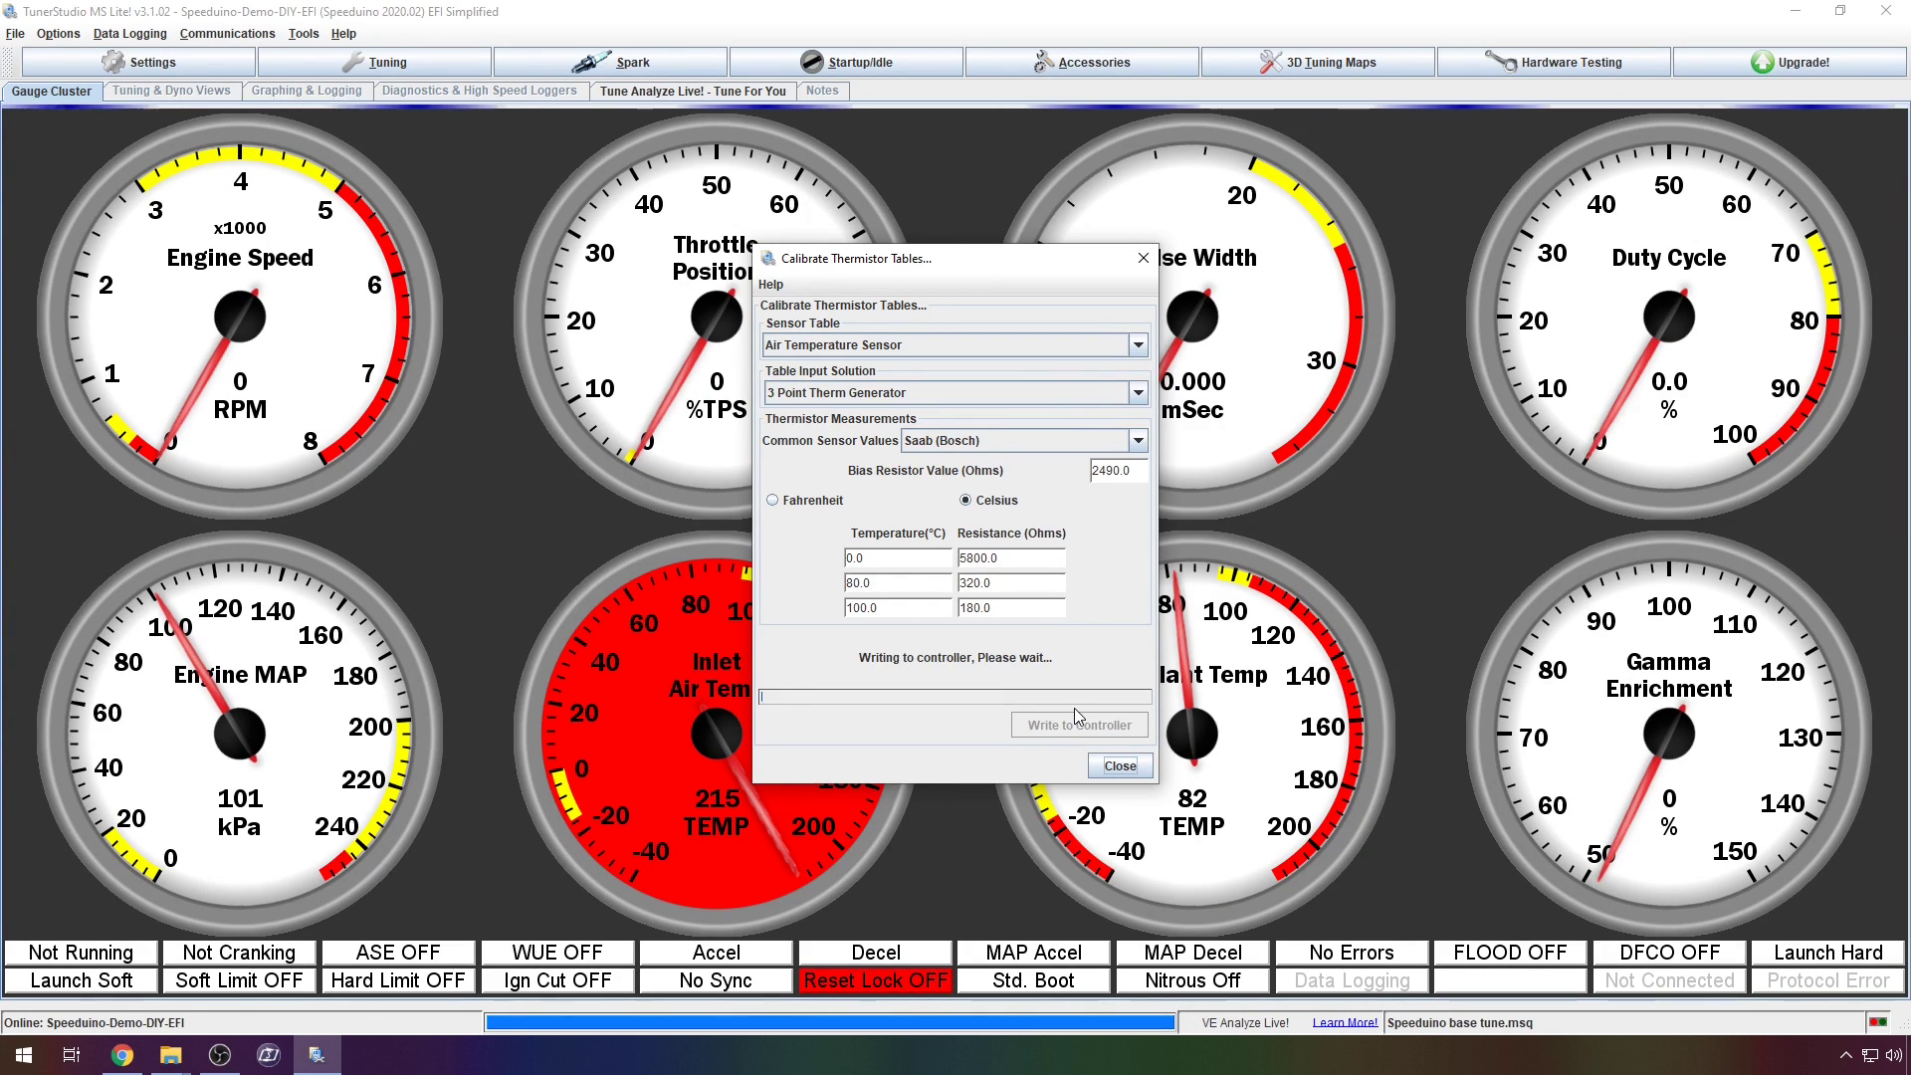
- Close the temperature sensor calibration window
{"action": "left_click", "coordinate": [1120, 766]}
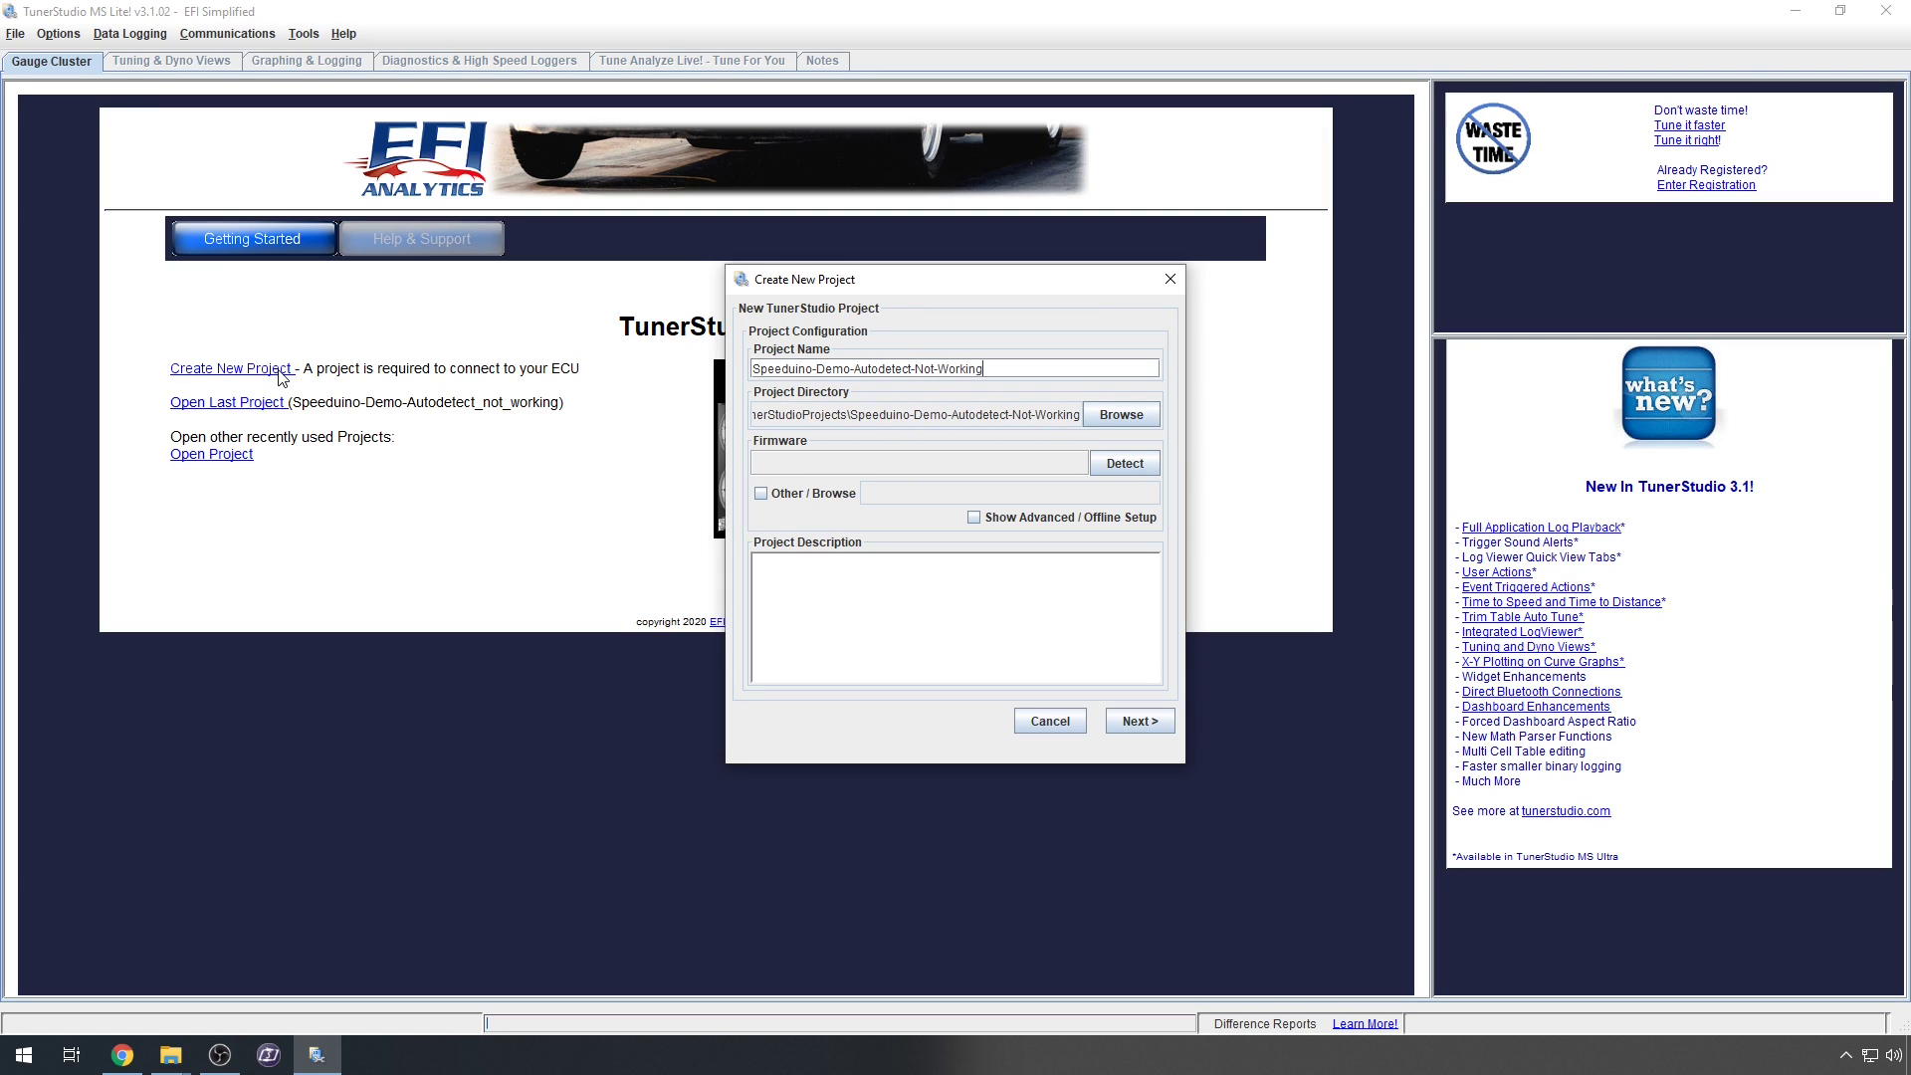
- Use the 202002.ini file from Downloads as the project's ECU definition
{"action": "left_click", "coordinate": [763, 495]}
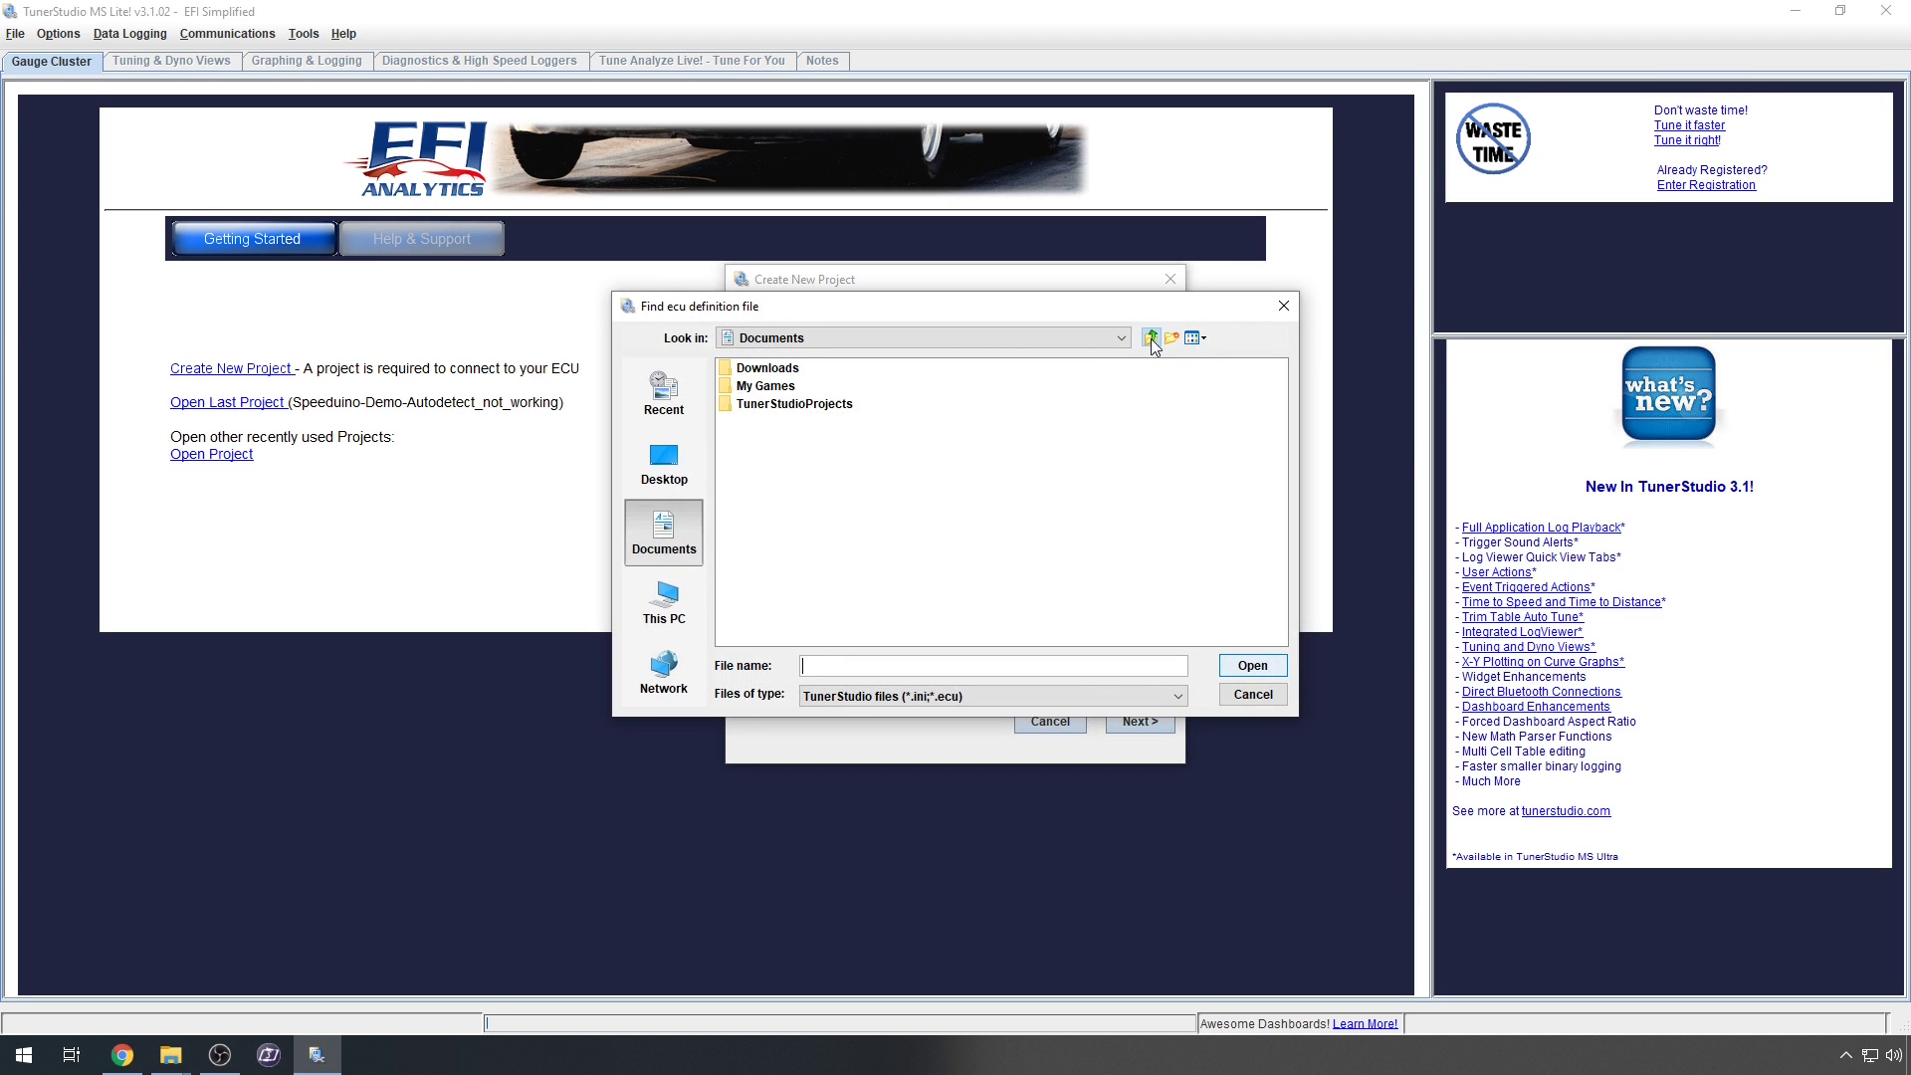
{"action": "left_click", "coordinate": [1151, 340]}
{"action": "double_click", "coordinate": [745, 495]}
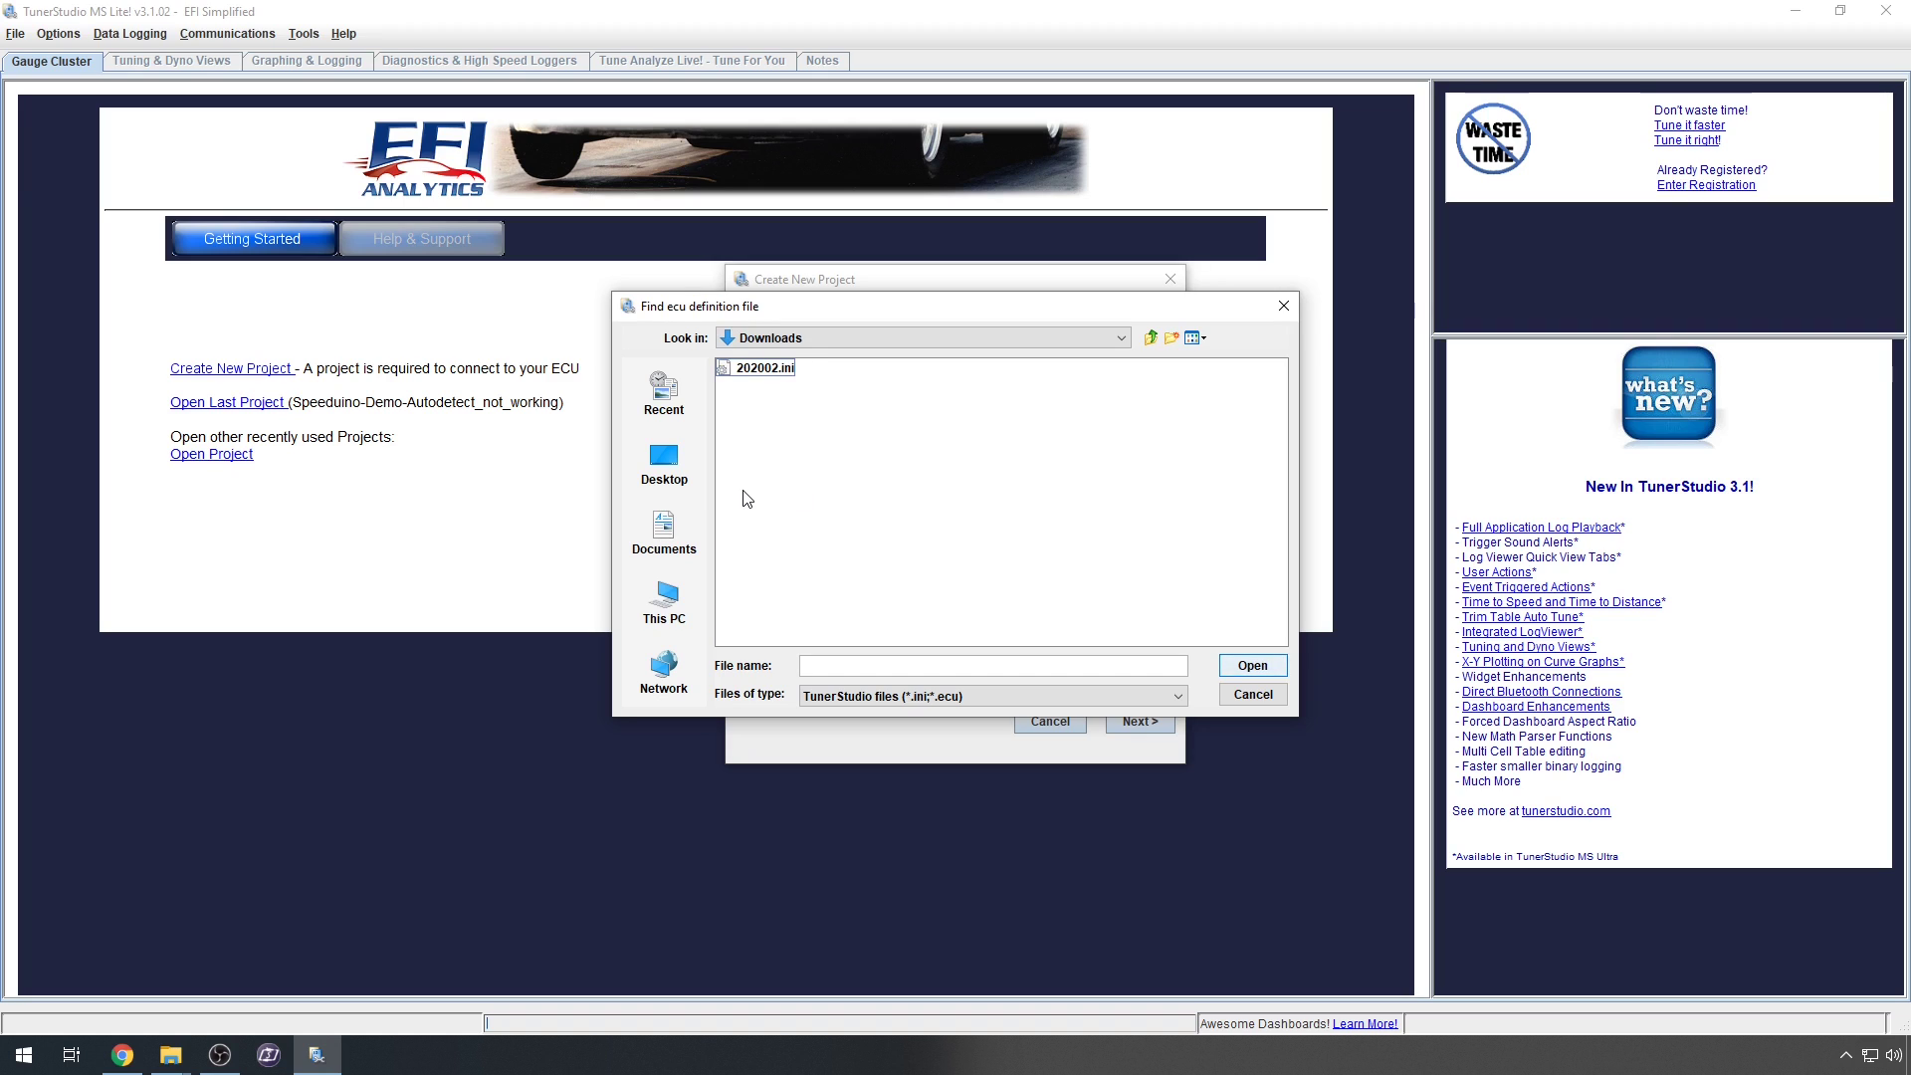
{"action": "double_click", "coordinate": [767, 368]}
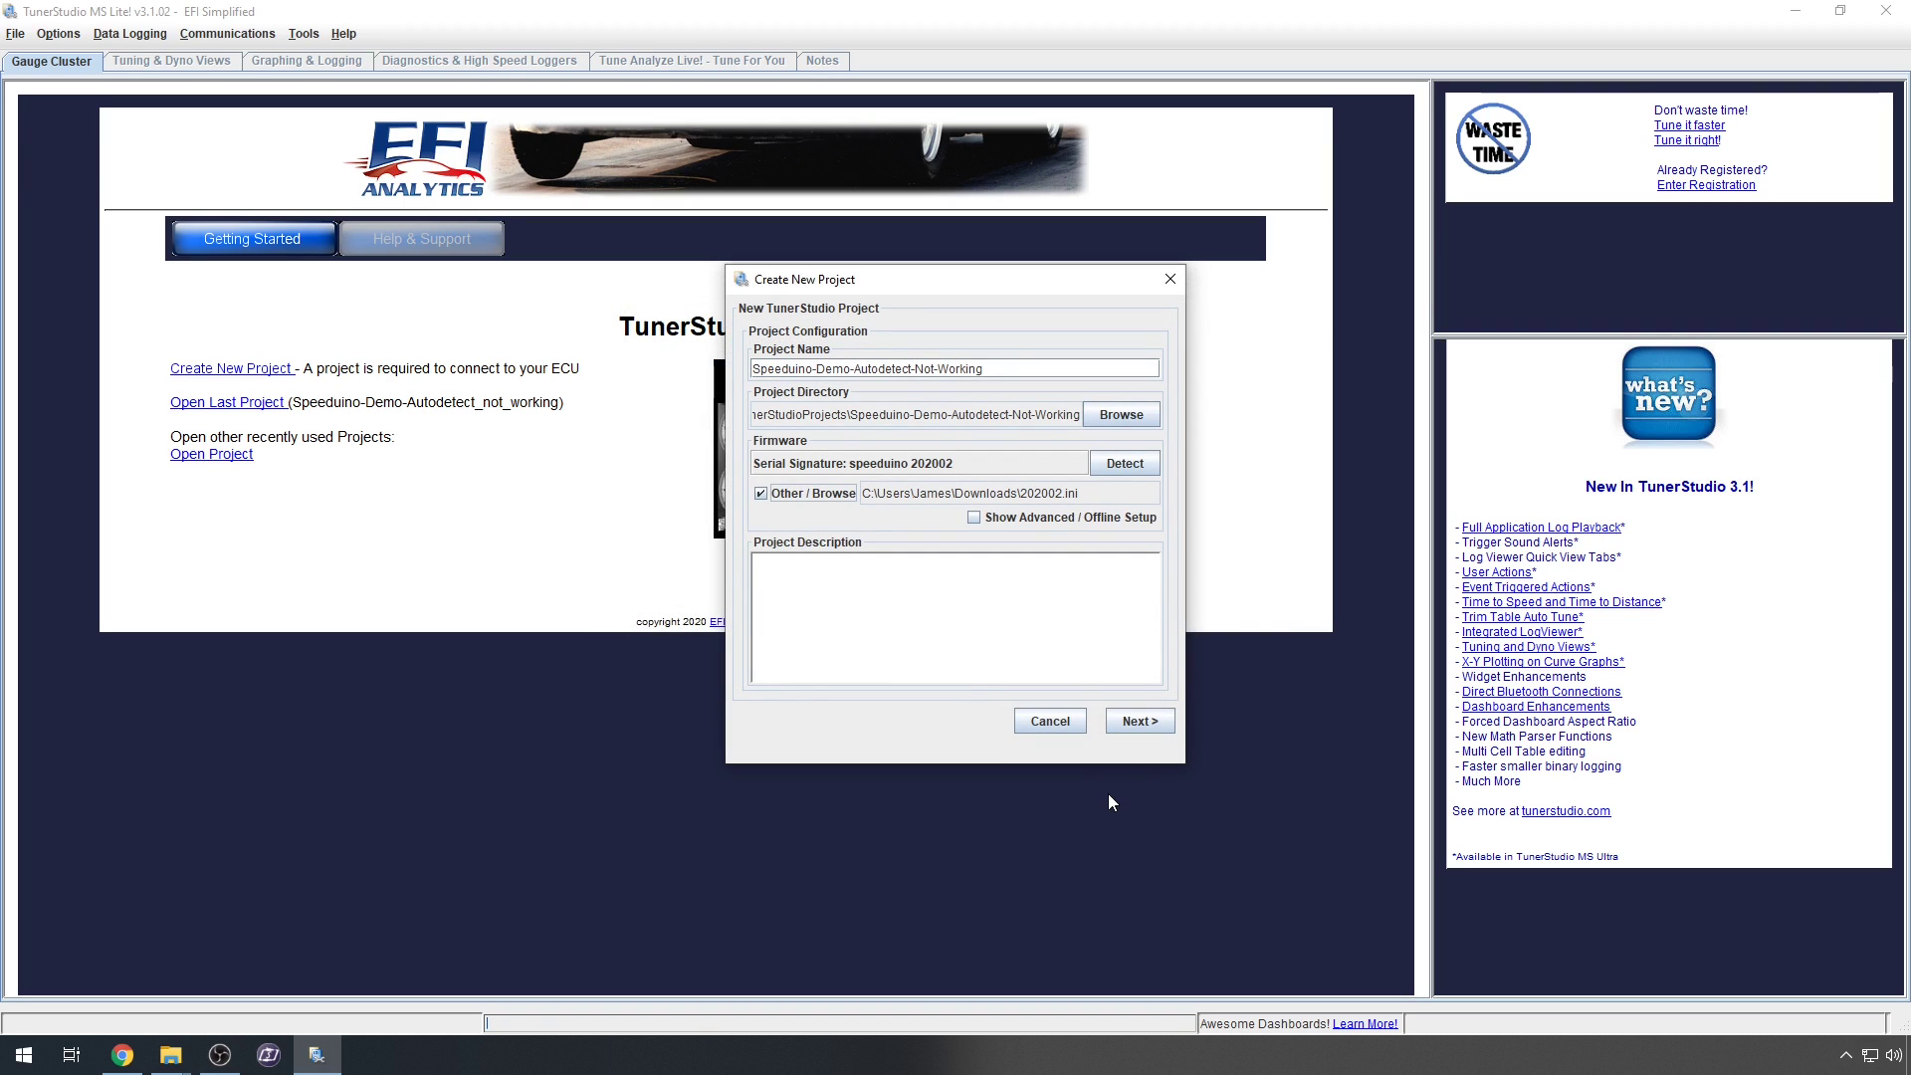
{"action": "left_click", "coordinate": [1139, 723]}
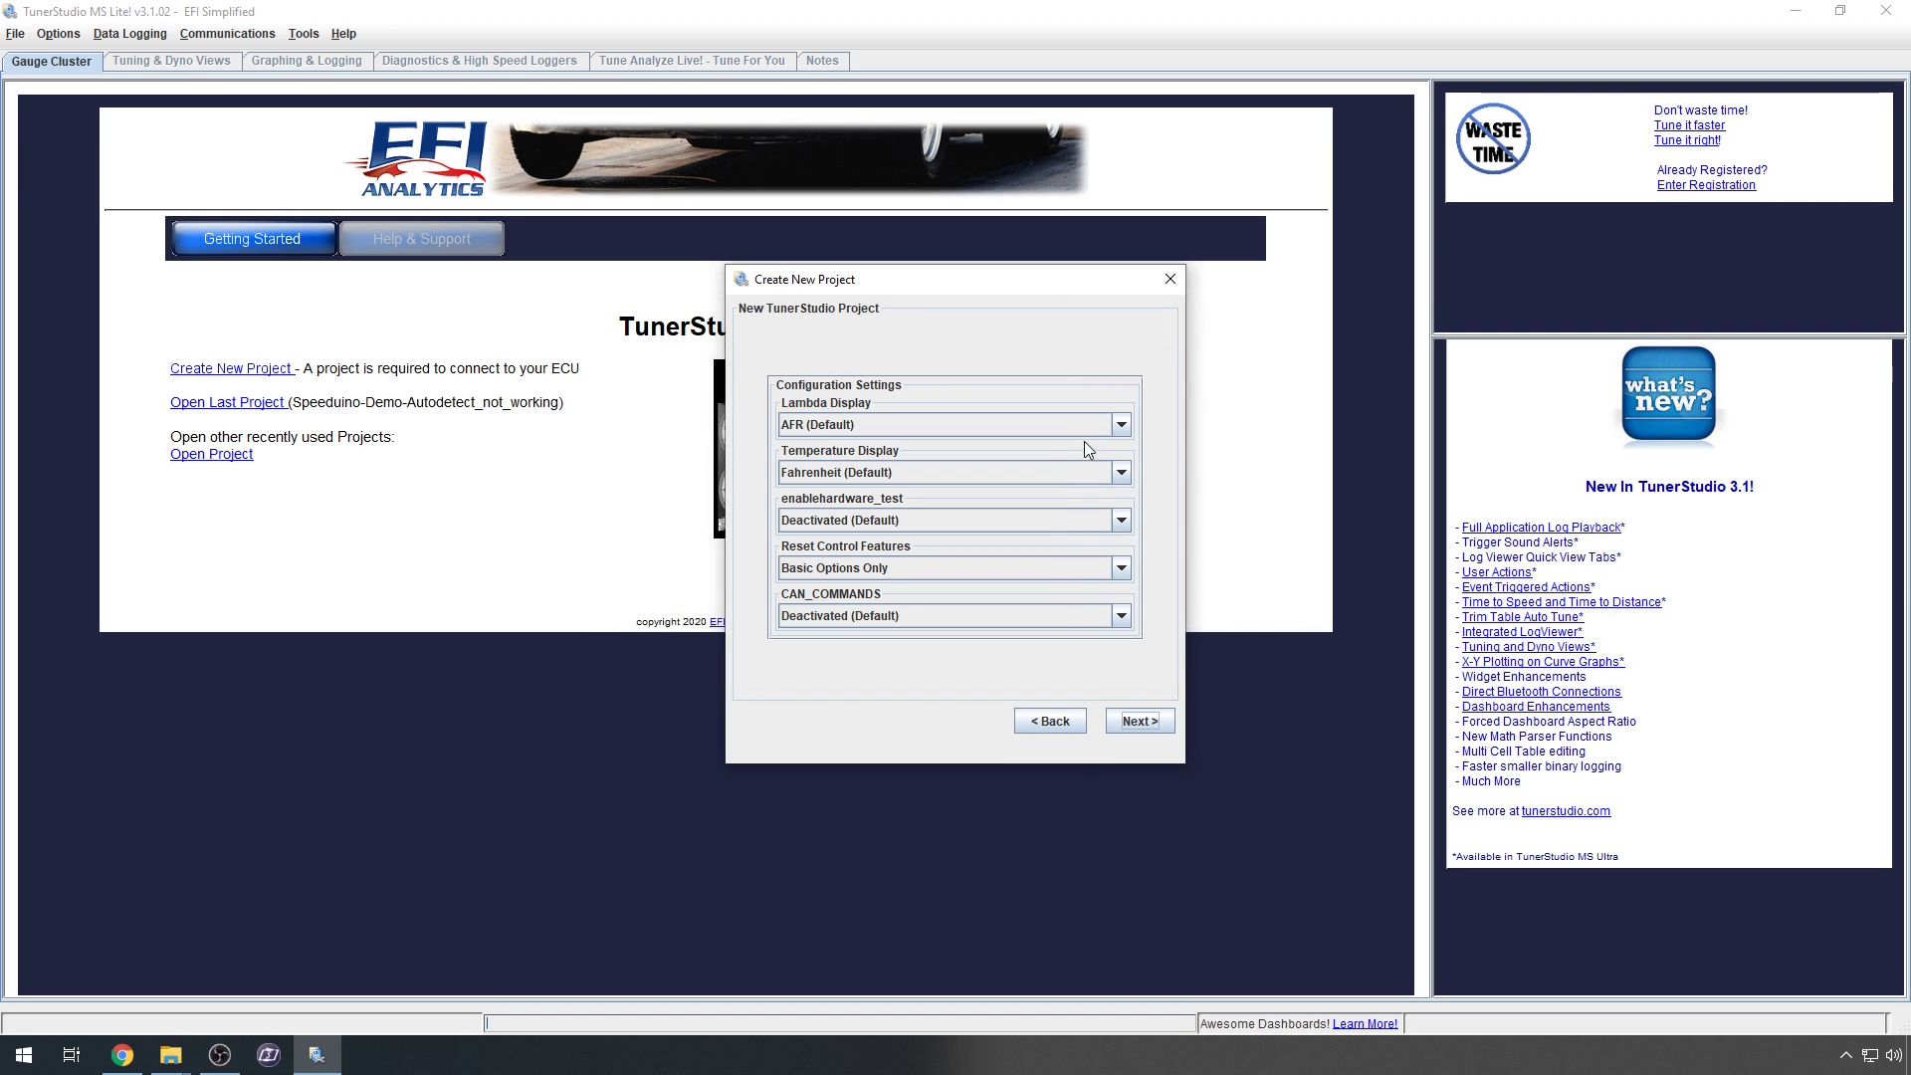
- Set temperature display to Celsius and activate the enablehardware_test option
{"action": "left_click", "coordinate": [1104, 474]}
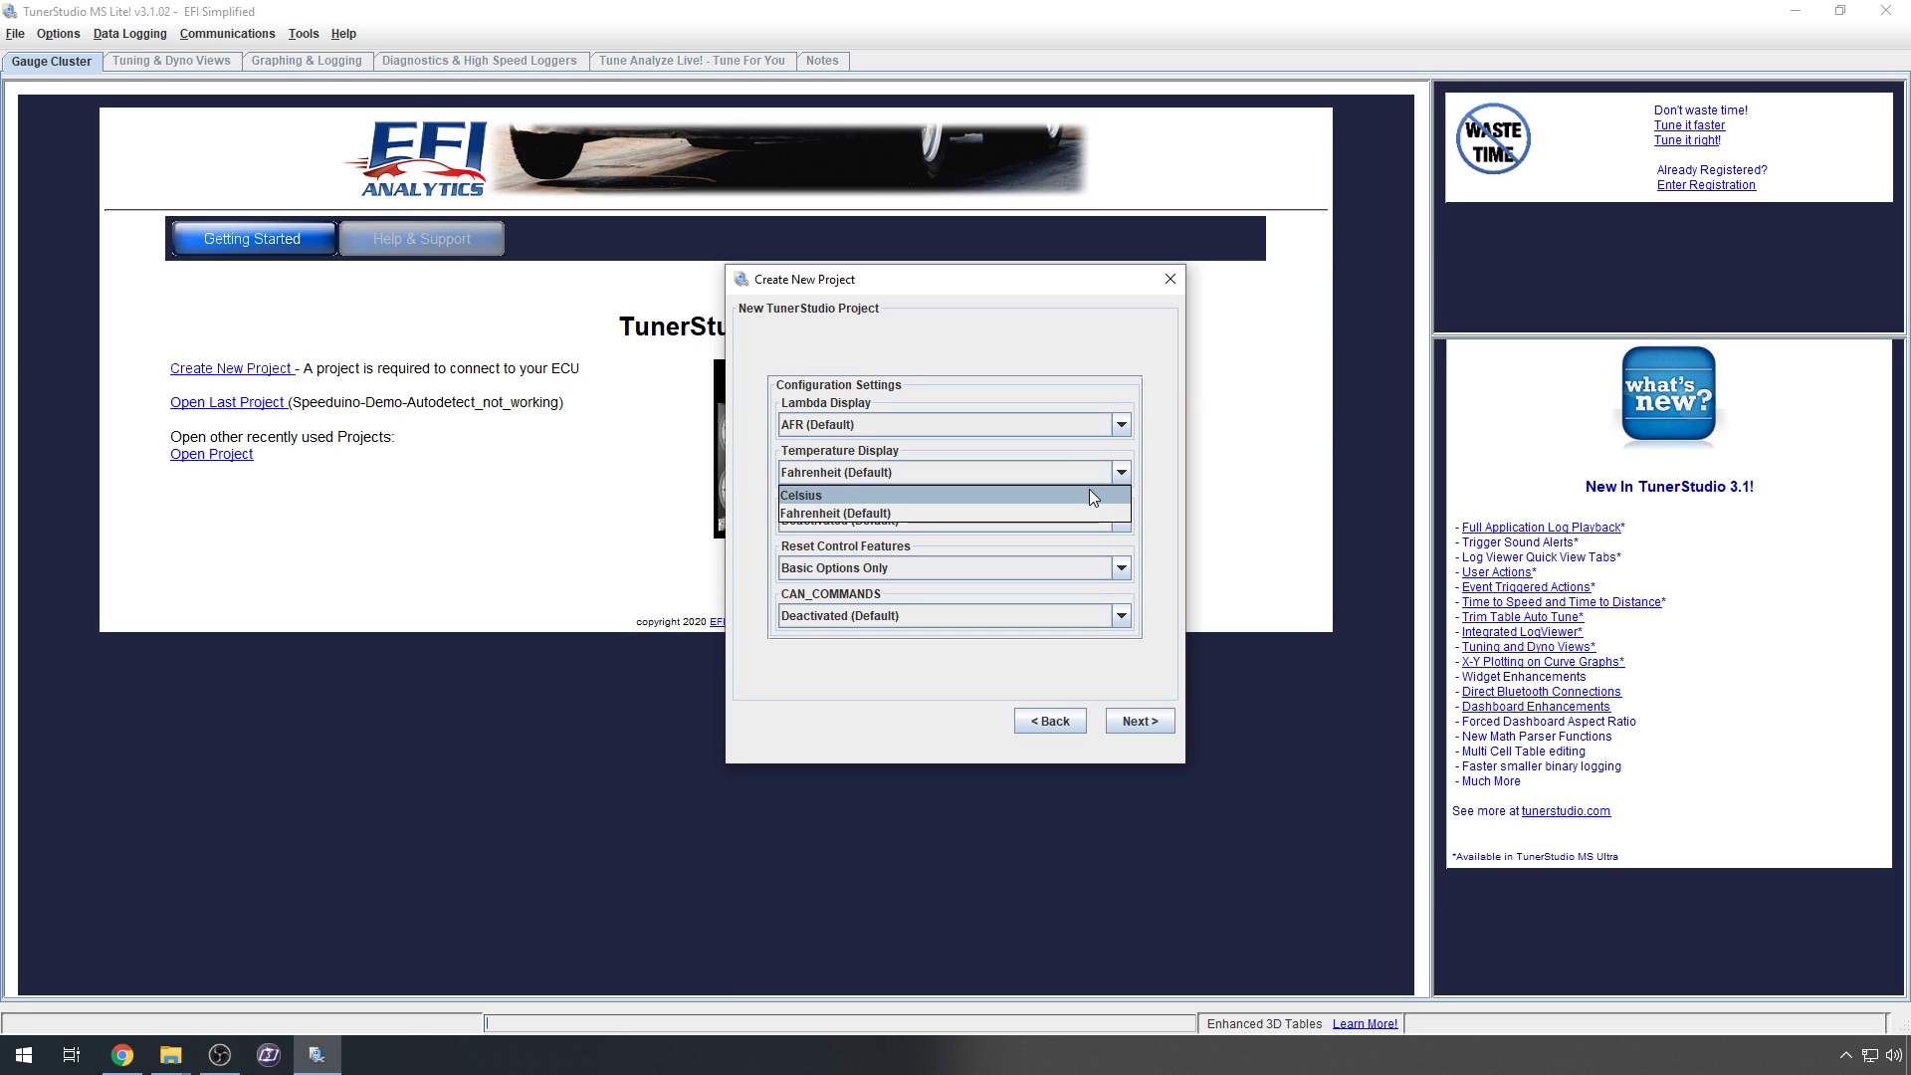
{"action": "left_click", "coordinate": [1095, 511]}
{"action": "left_click", "coordinate": [1095, 520]}
{"action": "left_click", "coordinate": [1089, 521]}
{"action": "left_click", "coordinate": [1089, 521]}
{"action": "left_click", "coordinate": [1089, 542]}
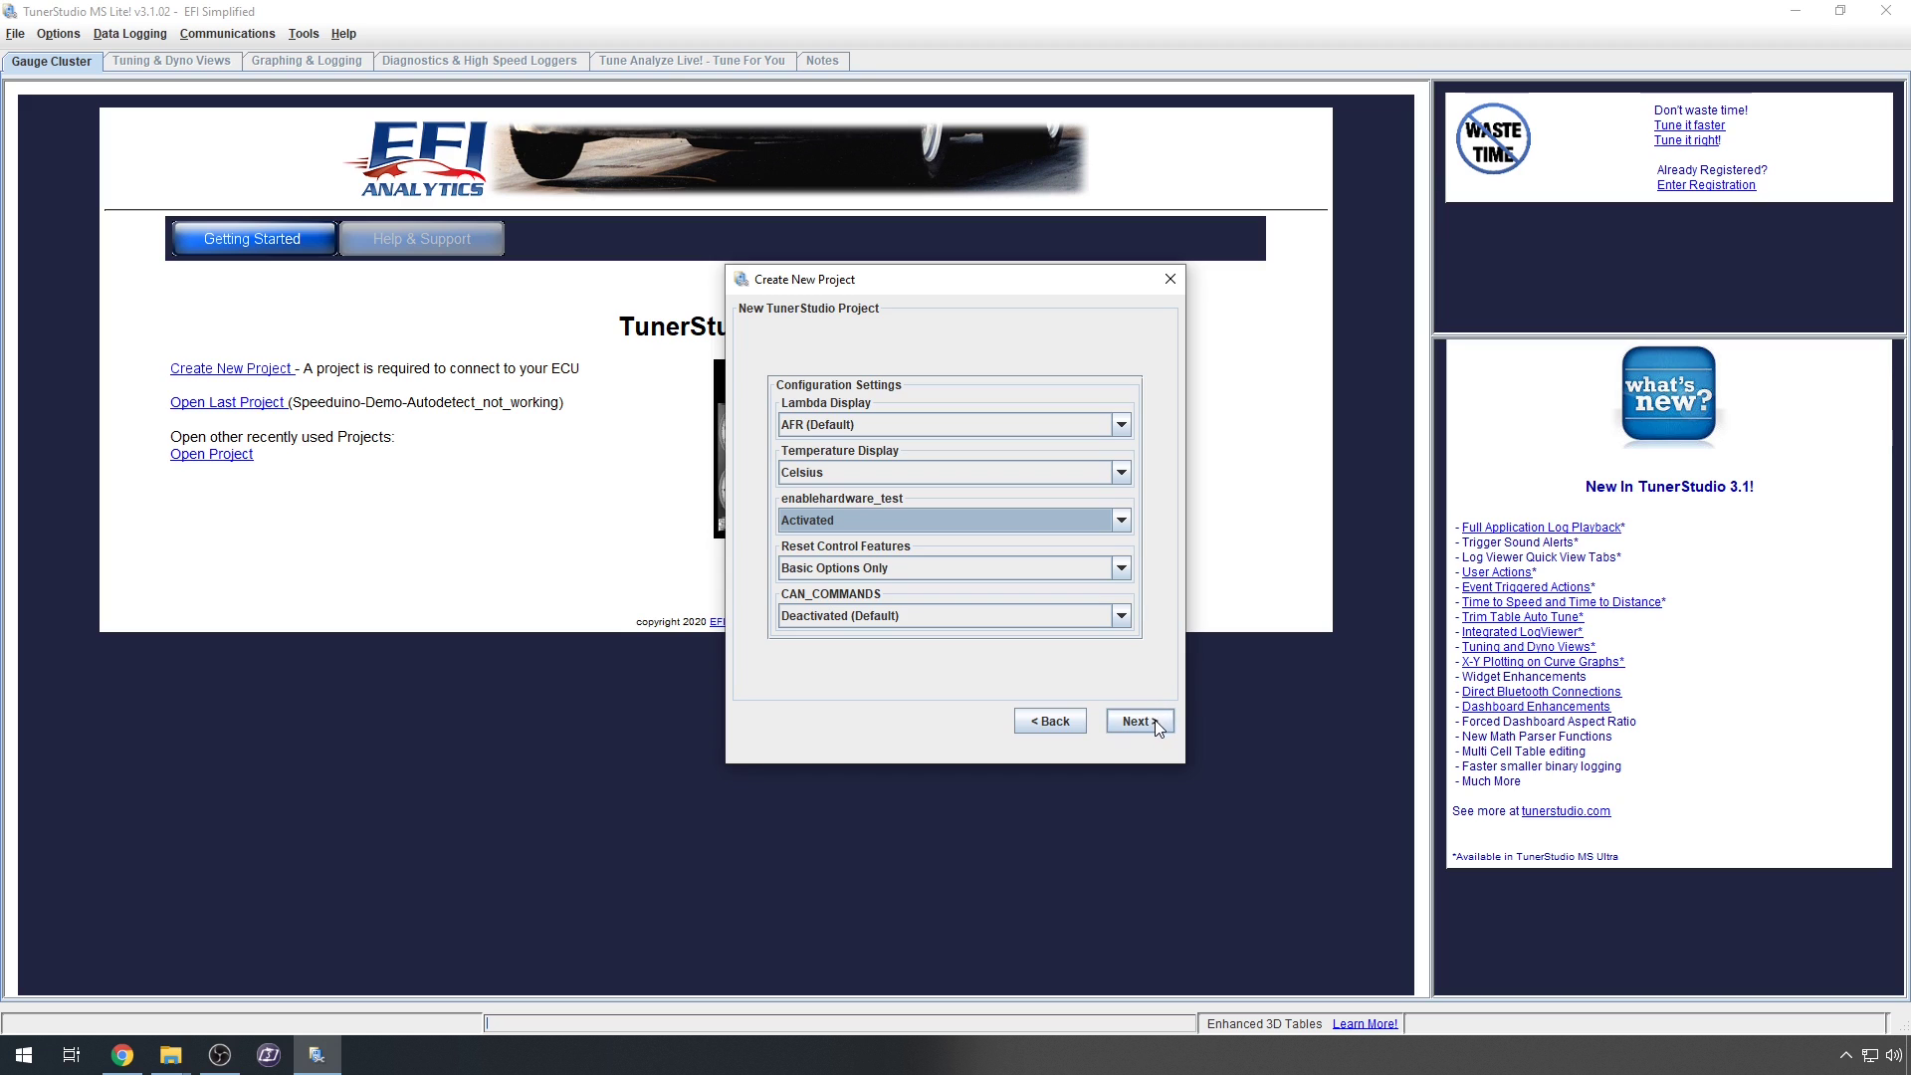
{"action": "left_click", "coordinate": [1154, 720]}
- Select the COM4 serial port and finish creating the project
{"action": "left_click", "coordinate": [1075, 504]}
{"action": "left_click", "coordinate": [1018, 545]}
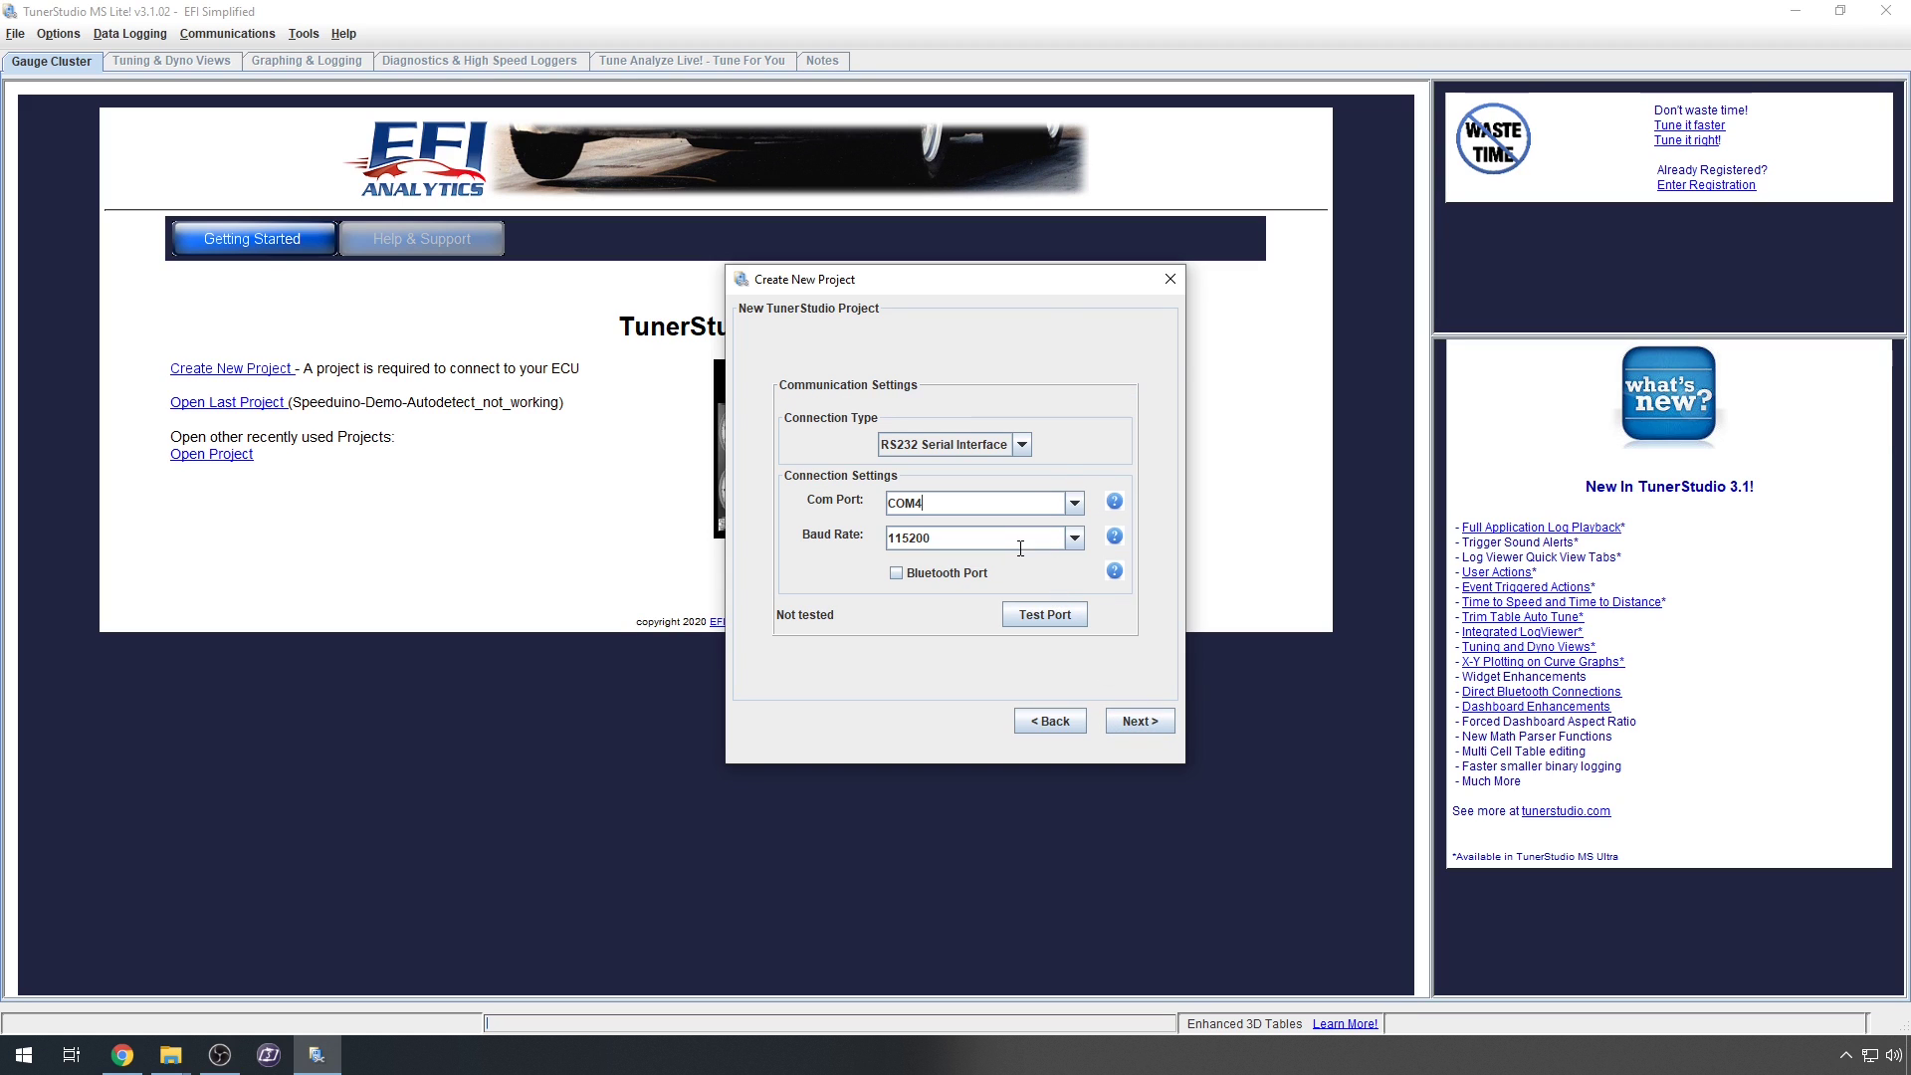
{"action": "left_click", "coordinate": [1137, 723]}
{"action": "left_click", "coordinate": [1140, 721]}
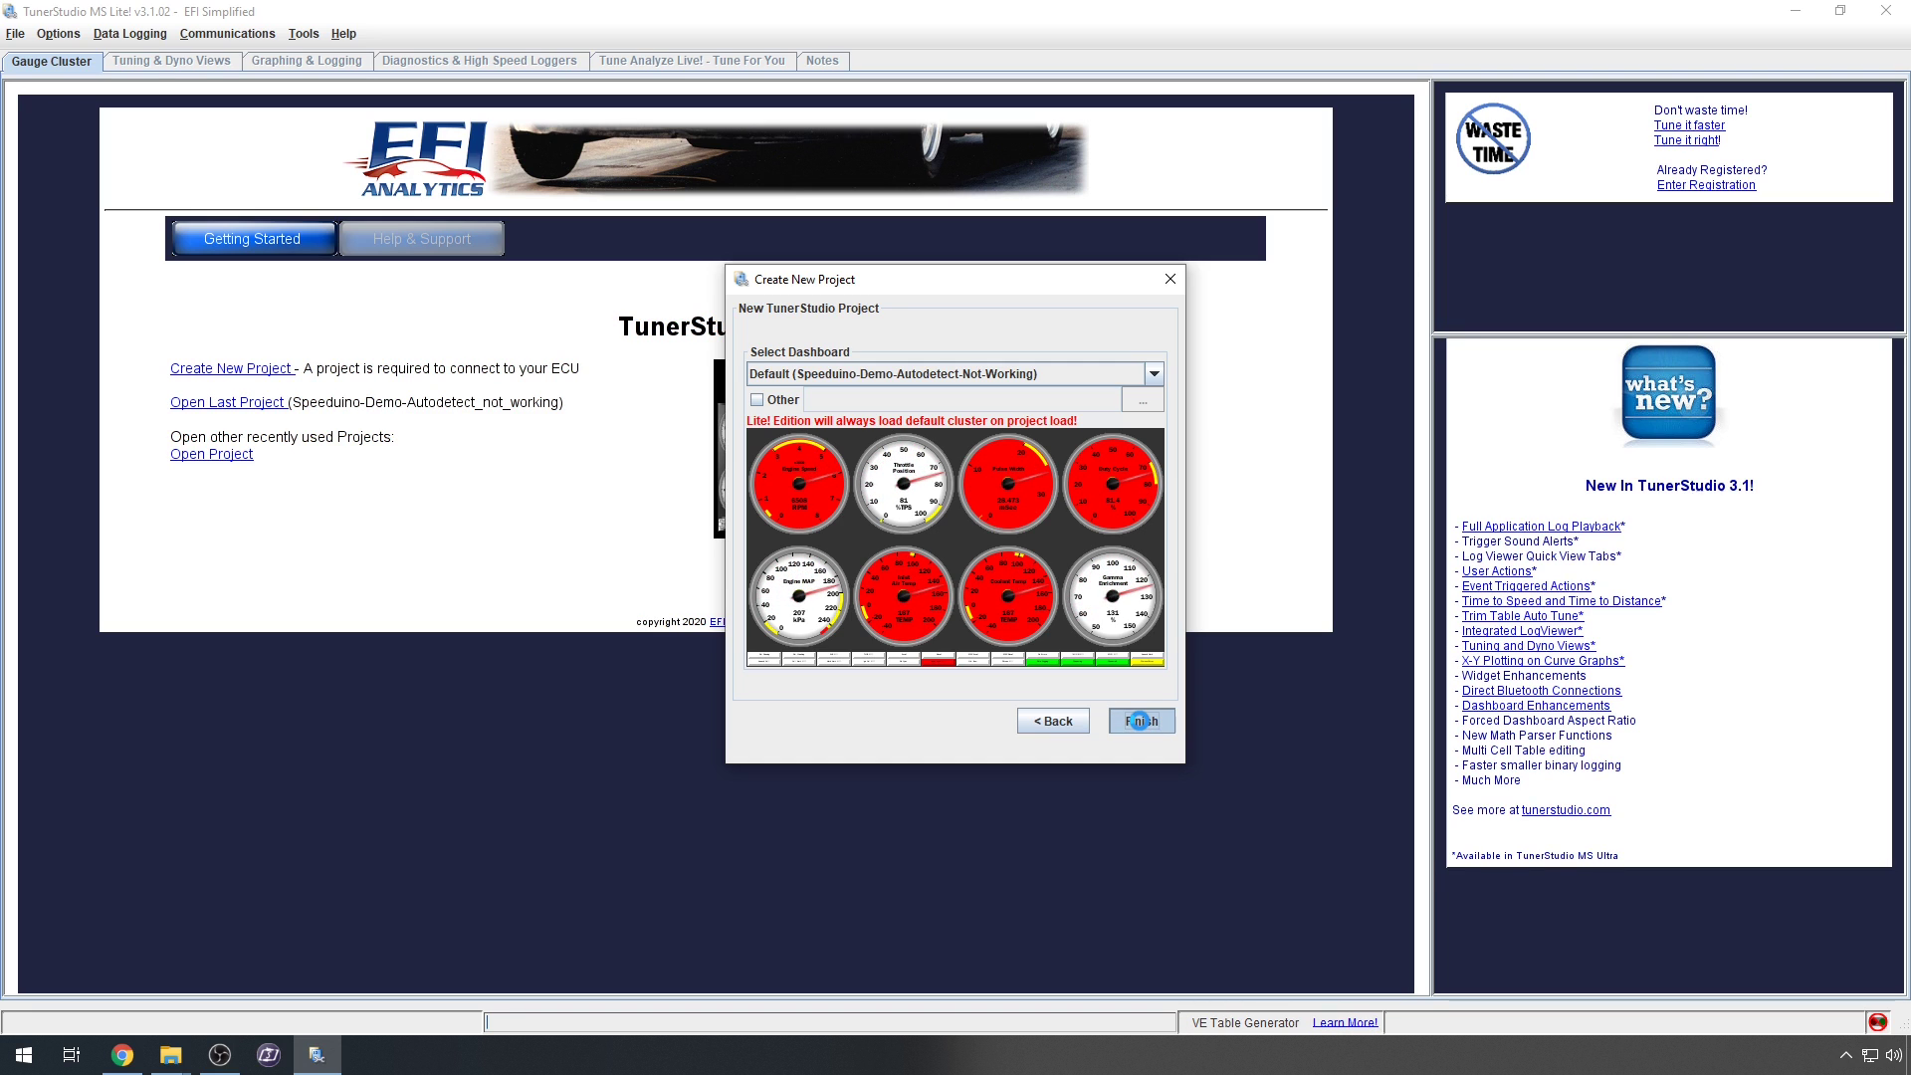